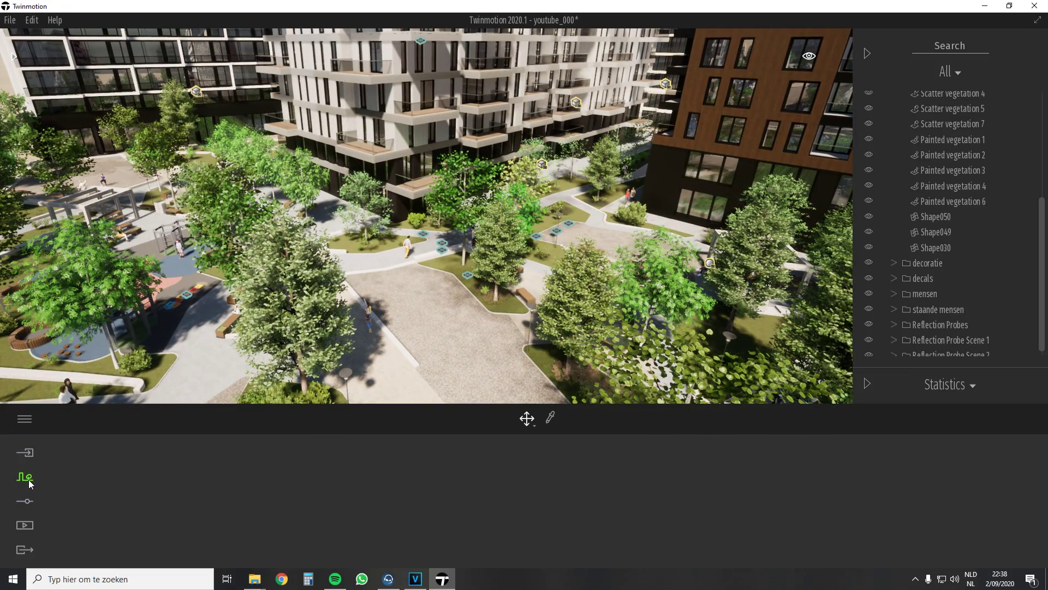
- Open the vegetation scatter tool and examine what Scatter vegetation 4, 5 and 7 cover in the scene
click(30, 482)
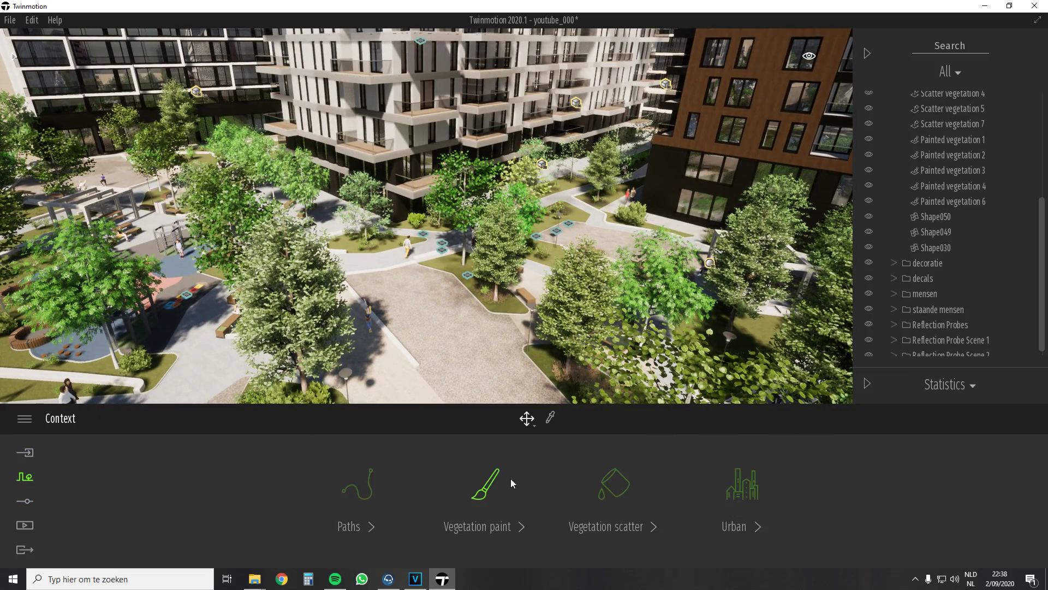
right_drag(511, 328, 339, 328)
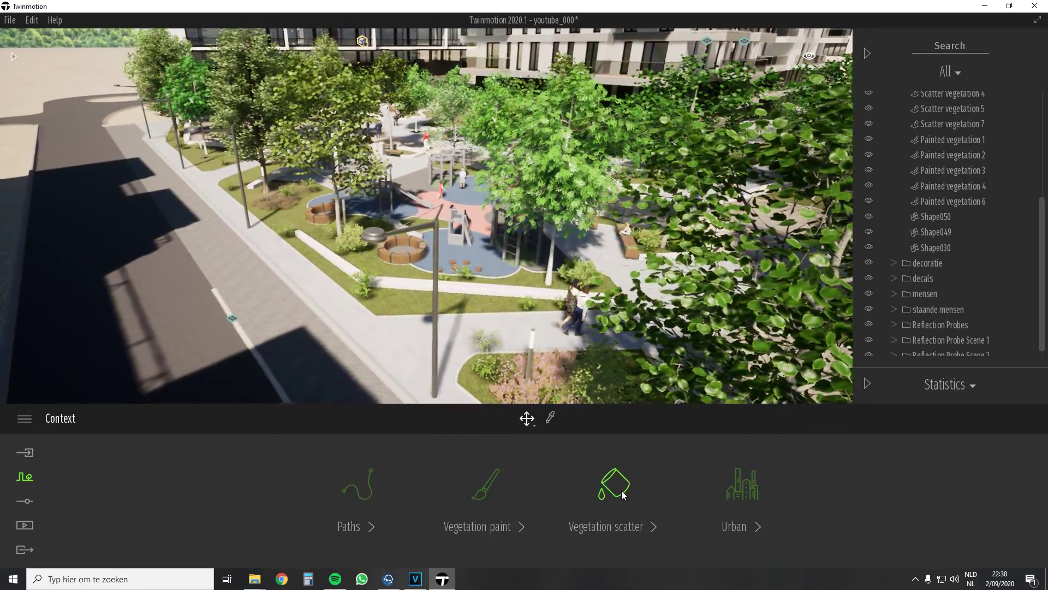
click(615, 485)
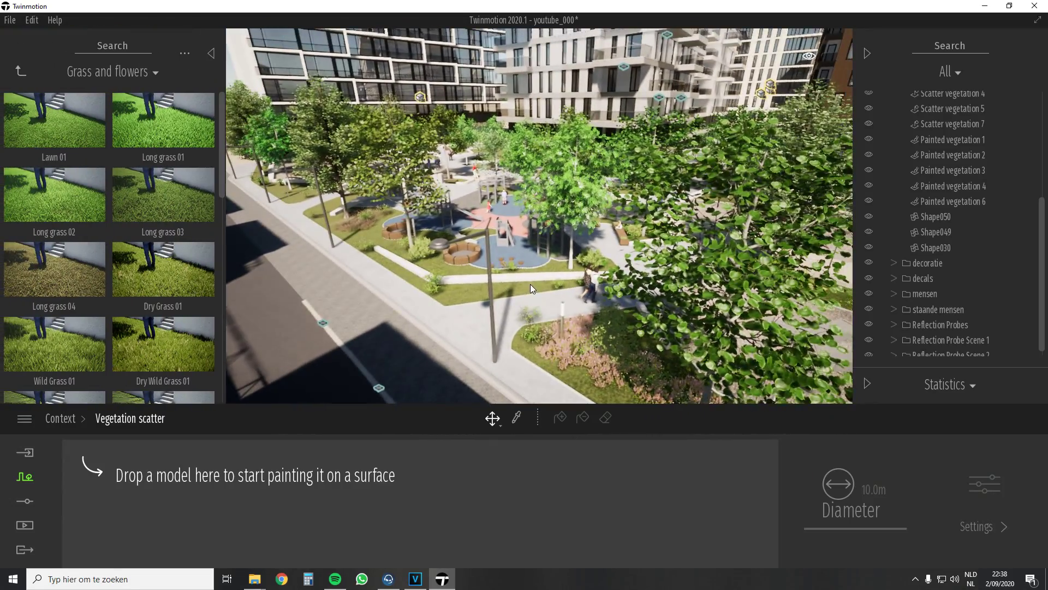
scroll(900, 163, up, 2)
click(924, 159)
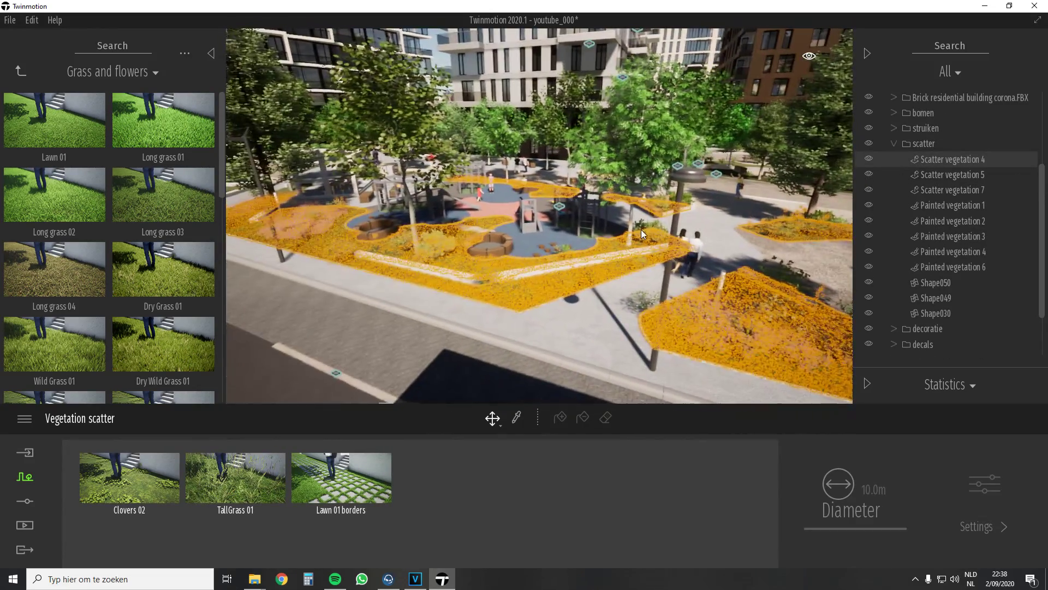
click(945, 177)
click(943, 189)
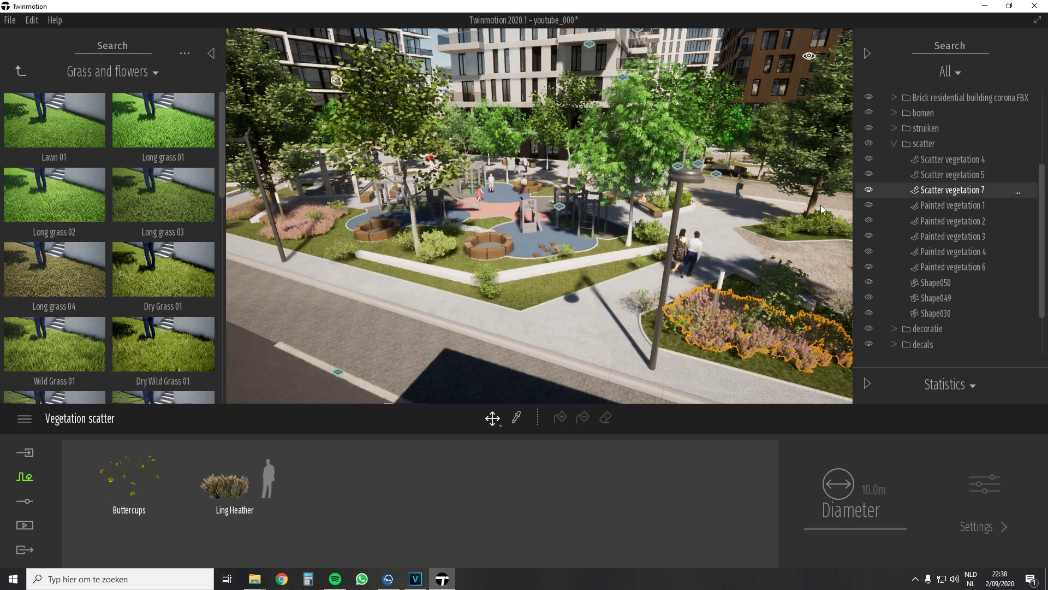
right_drag(820, 204, 849, 204)
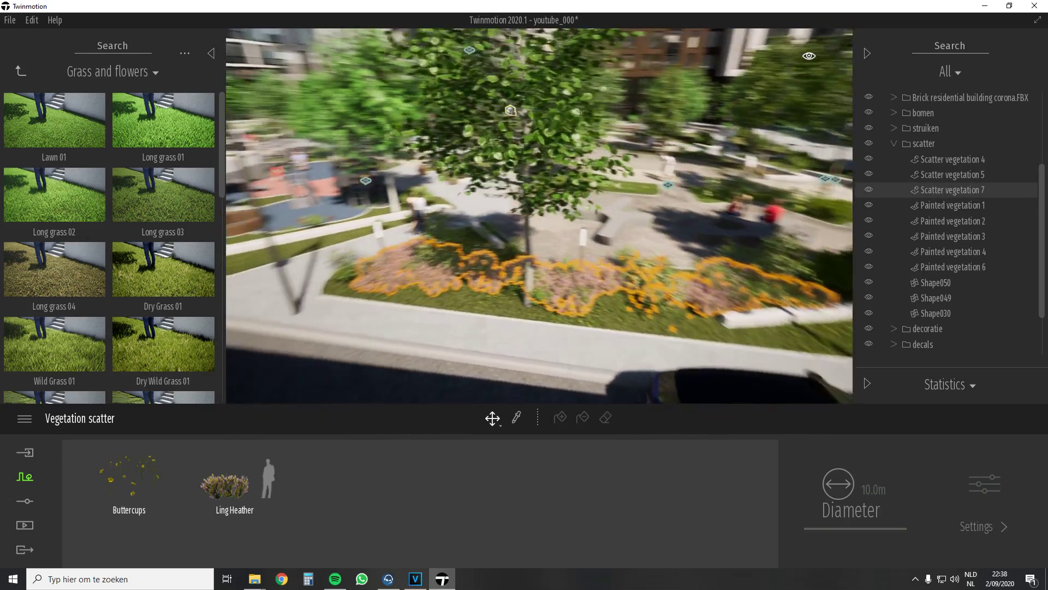
drag(814, 153, 815, 272)
- Hide and show Shape050, Shape049 and Shape030 in turn to check which ground surface each one forms
click(940, 283)
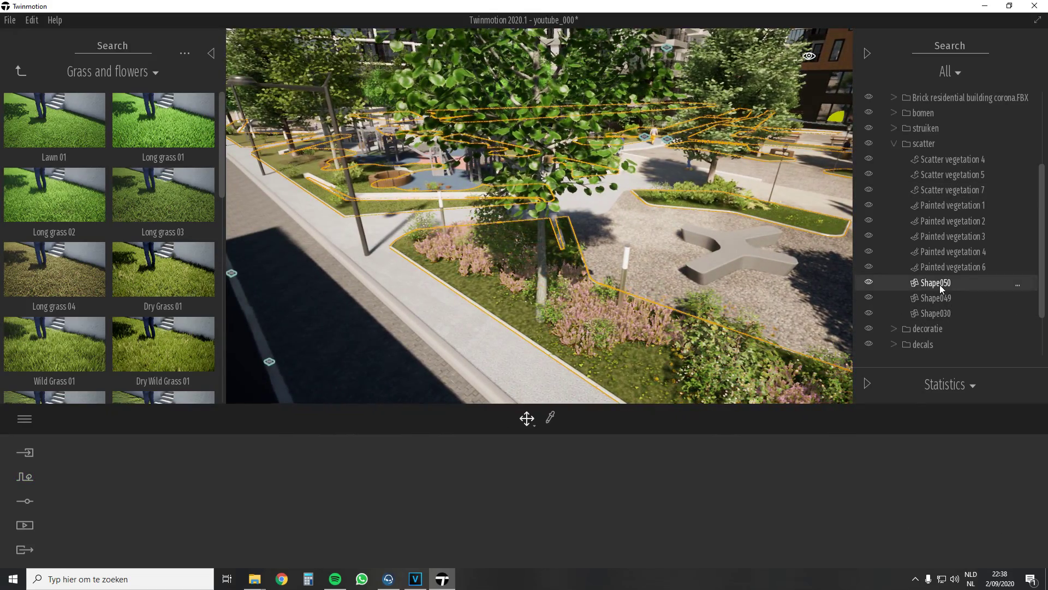
click(868, 284)
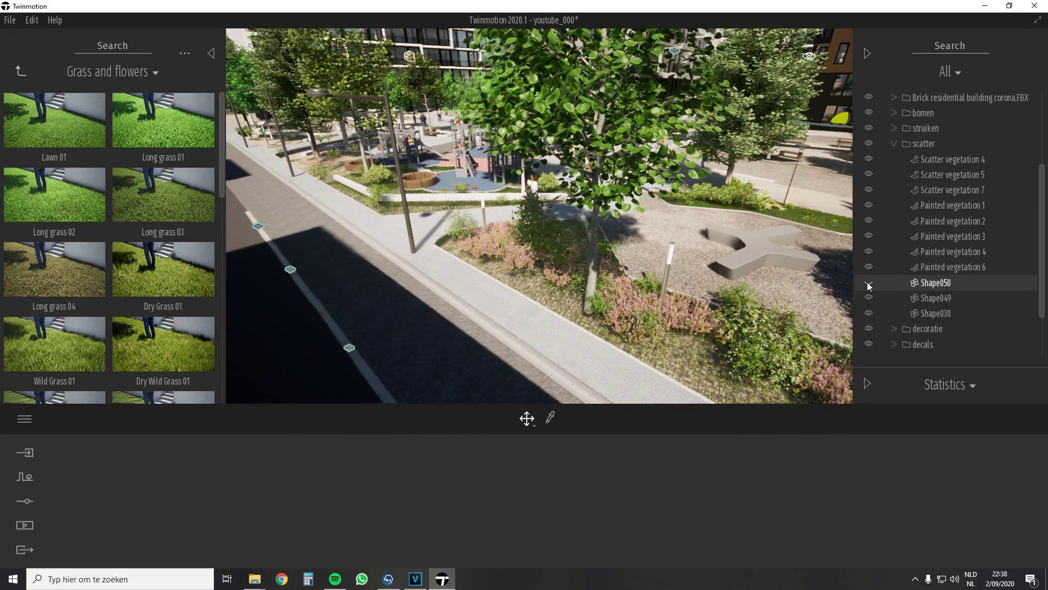
click(868, 283)
click(869, 298)
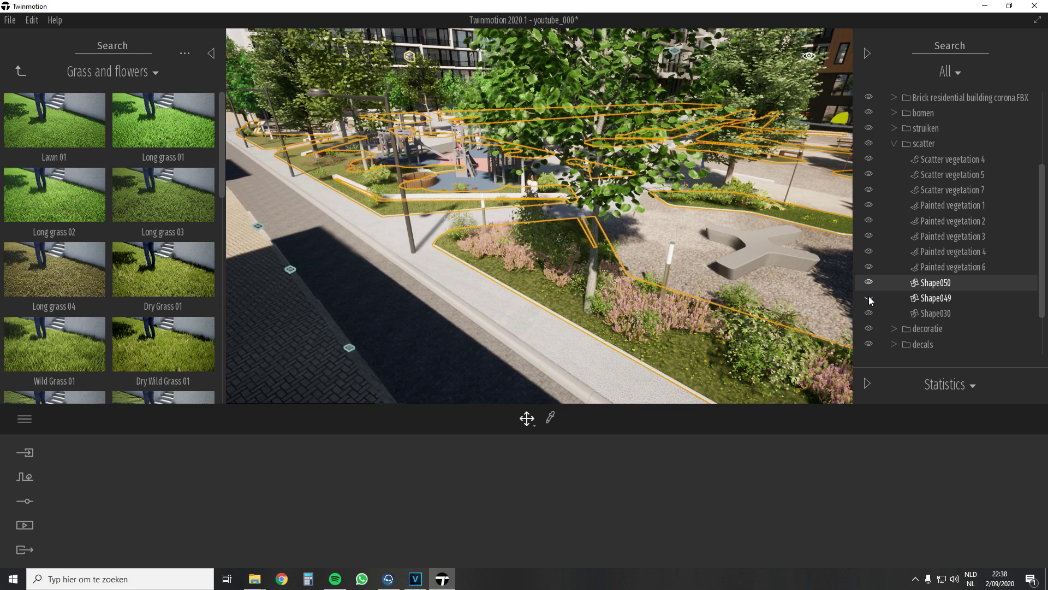
click(869, 299)
click(870, 313)
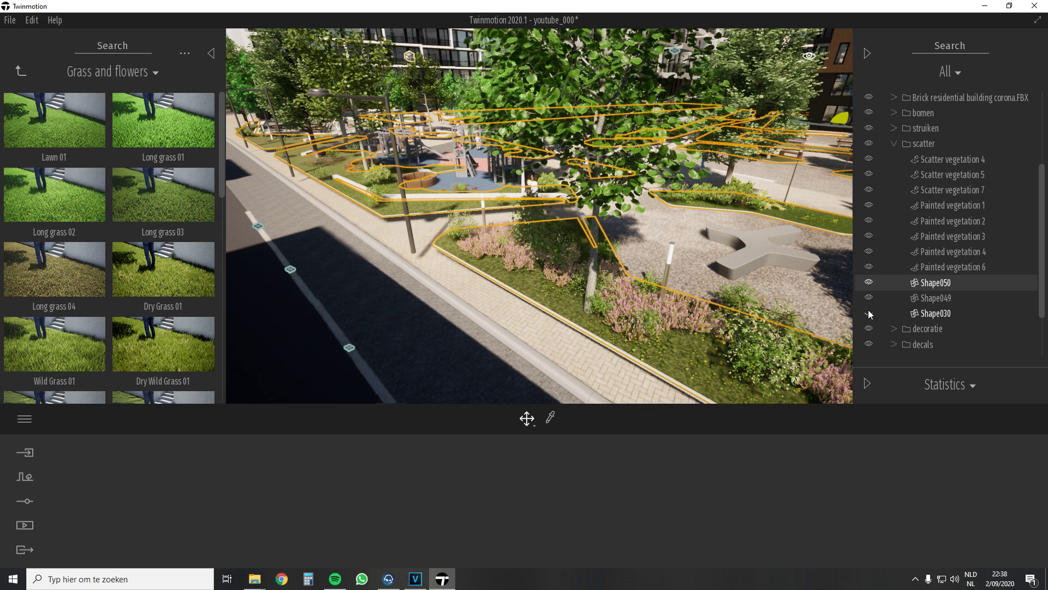
click(869, 313)
- Isolate Shape050 to view the lawn surface alone, and restore the rest of the scene
right_click(926, 284)
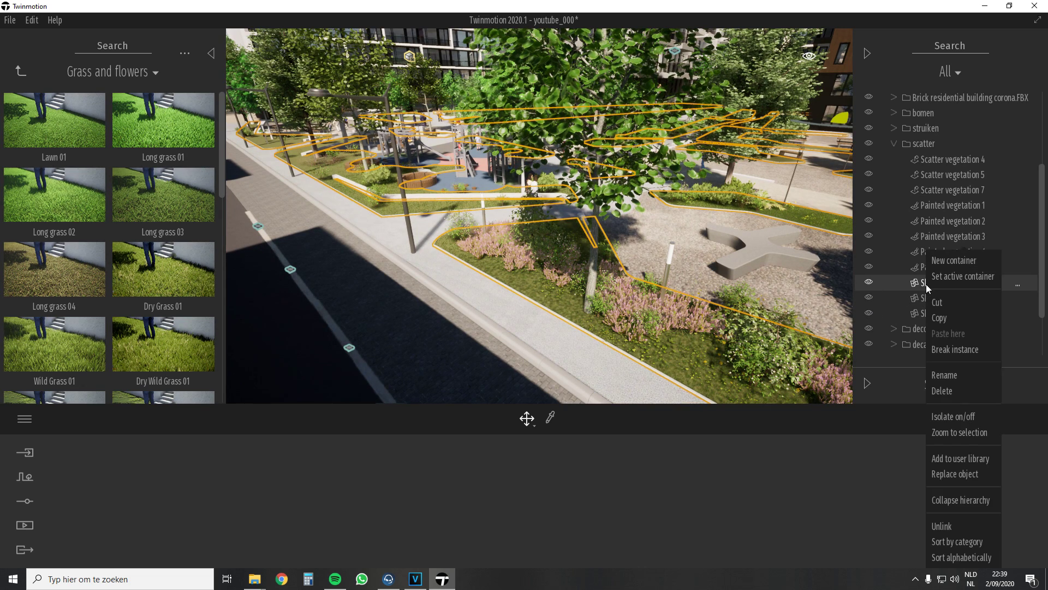
click(943, 417)
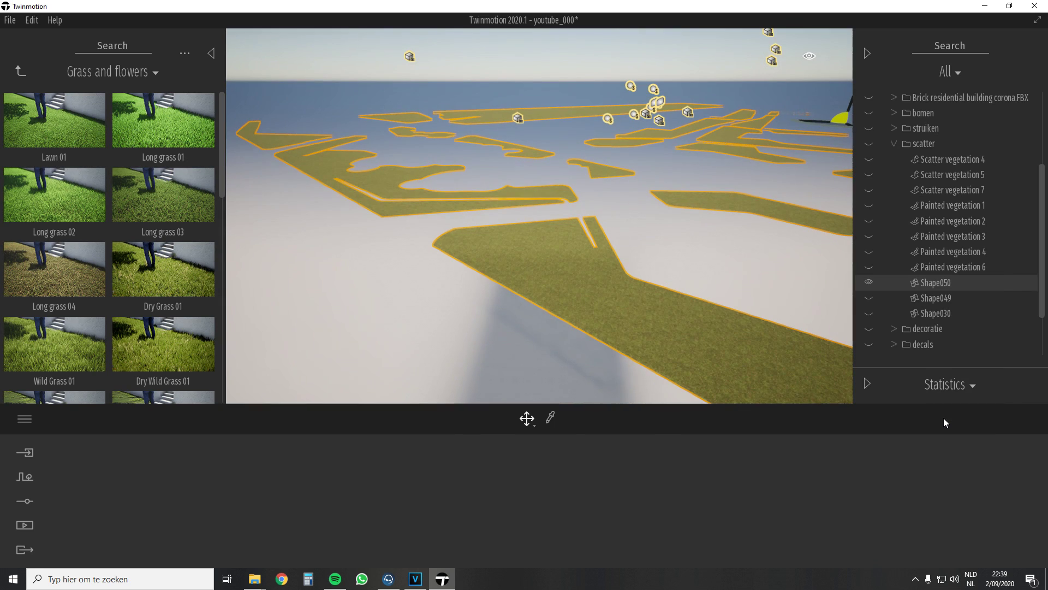
right_click(919, 285)
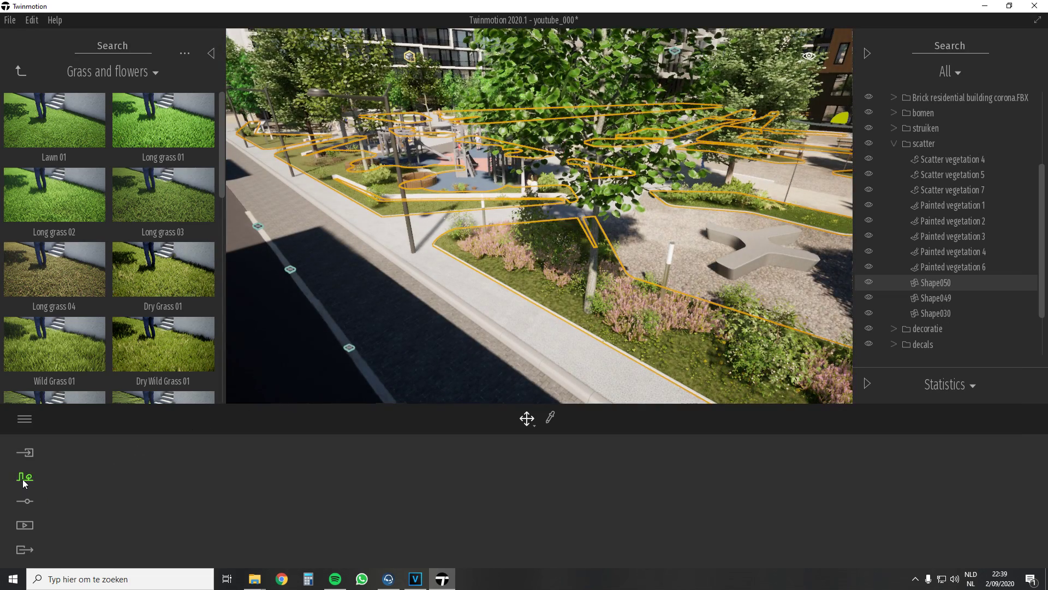
- Set up a new vegetation scatter with Long grass 02 and Dry Wild Grass 01
click(23, 479)
click(614, 490)
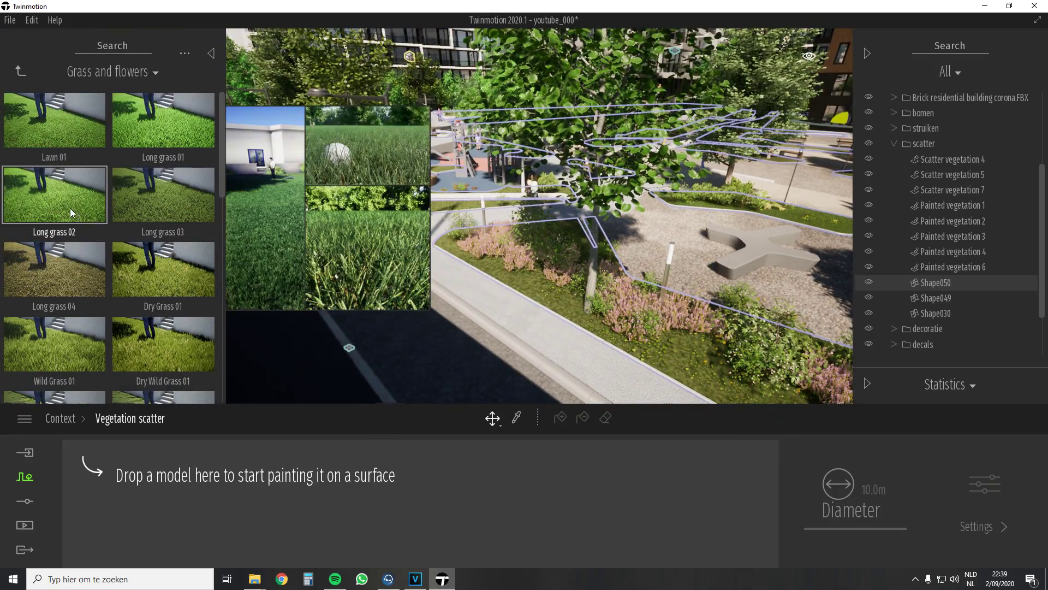
drag(70, 208, 142, 470)
drag(168, 312, 225, 474)
click(140, 471)
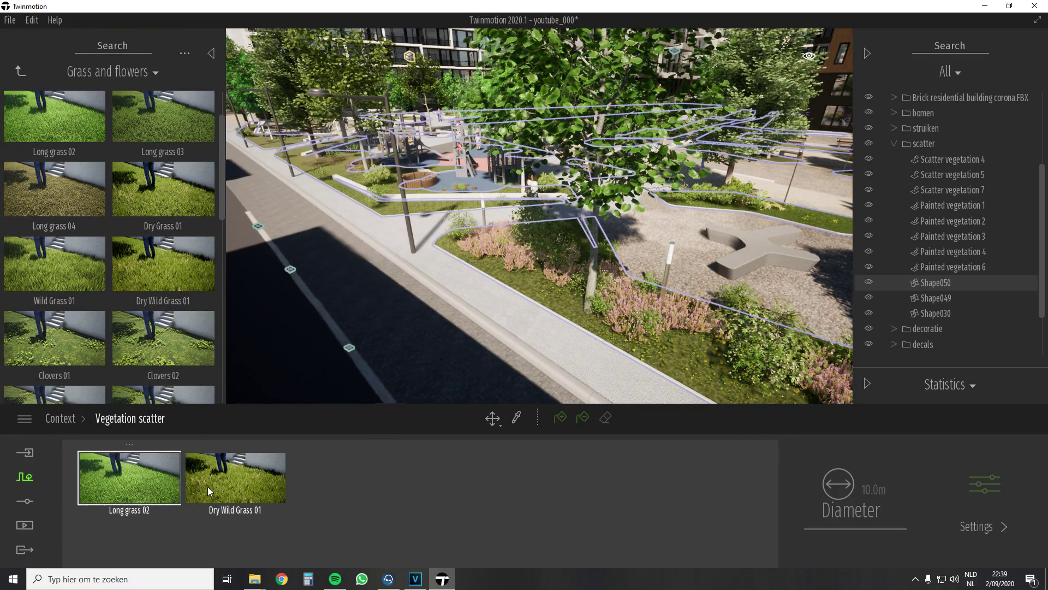
- Scatter Long grass 02 and Dry Wild Grass 01 together over the Shape050 lawn surface
scroll(564, 350, up, 3)
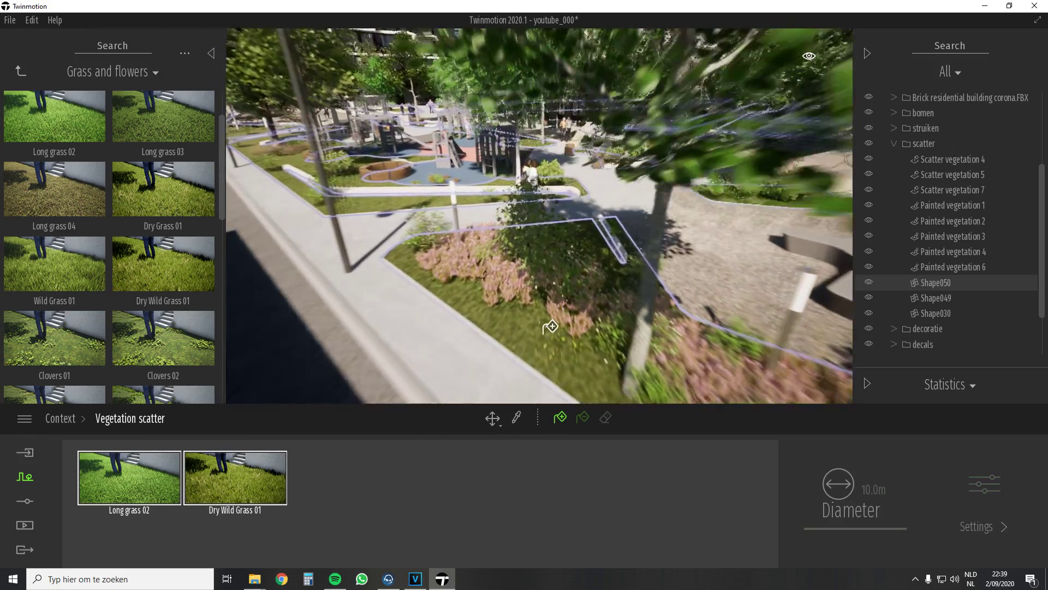
click(517, 352)
click(512, 353)
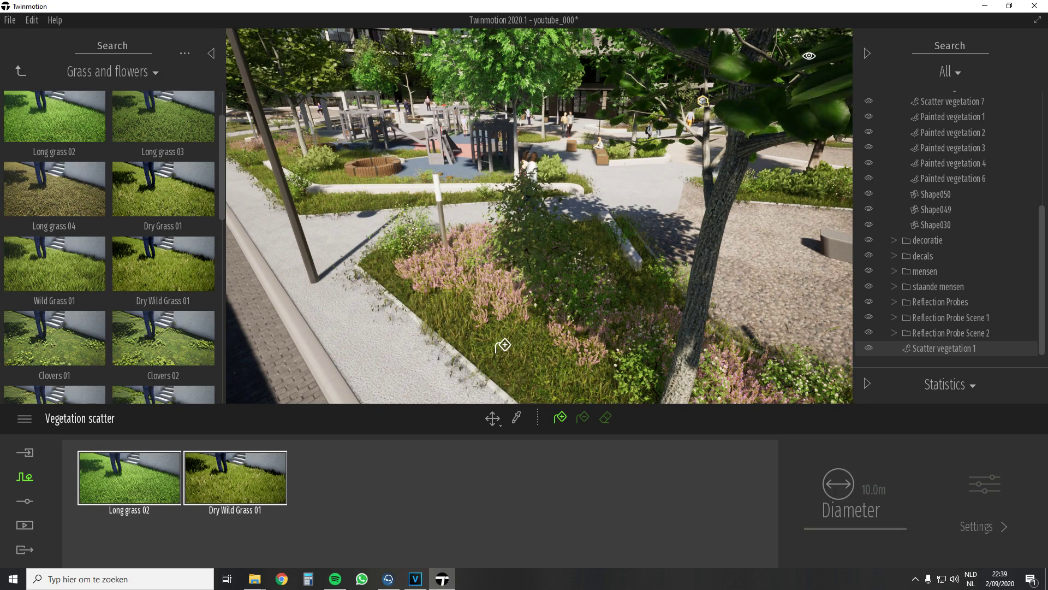
- Set the scatter eraser diameter to 1 m and erase the grass overhanging the pavement along the curb of the flower bed
key(a)
right_drag(502, 345, 468, 289)
key(w)
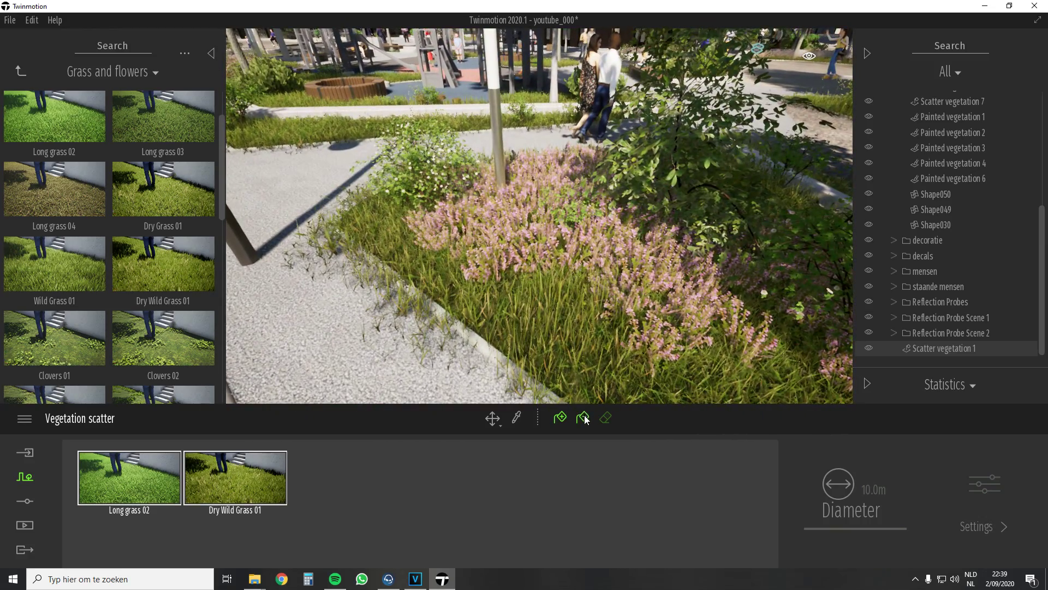
click(582, 417)
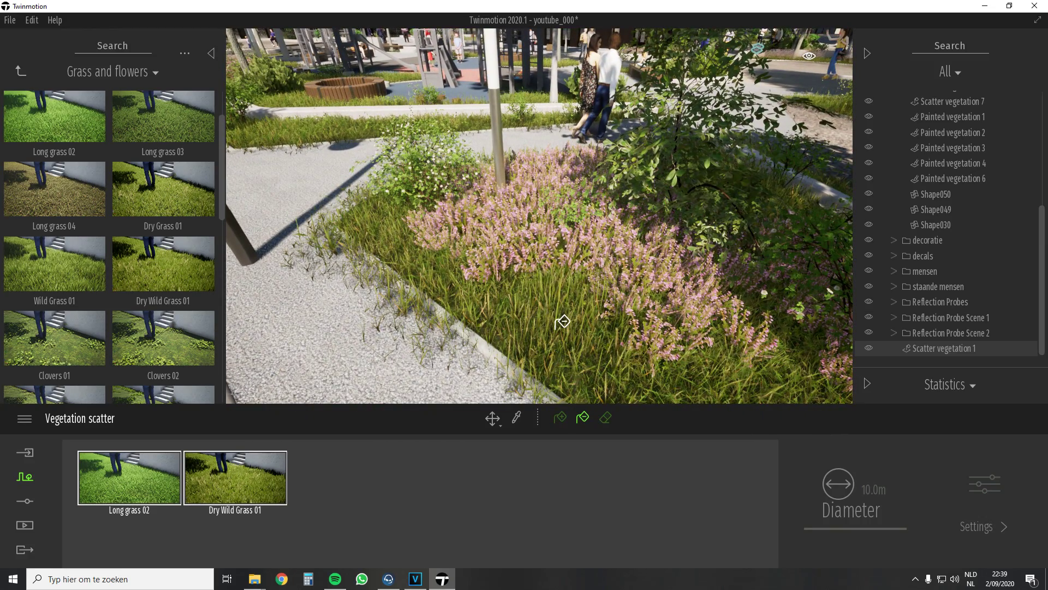
click(605, 417)
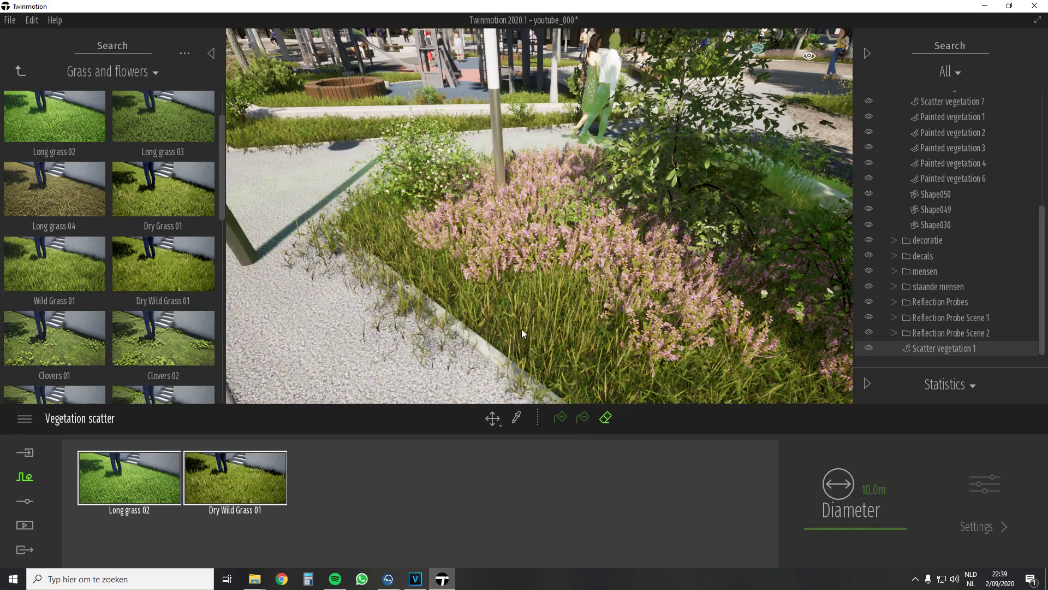
key(s)
click(876, 490)
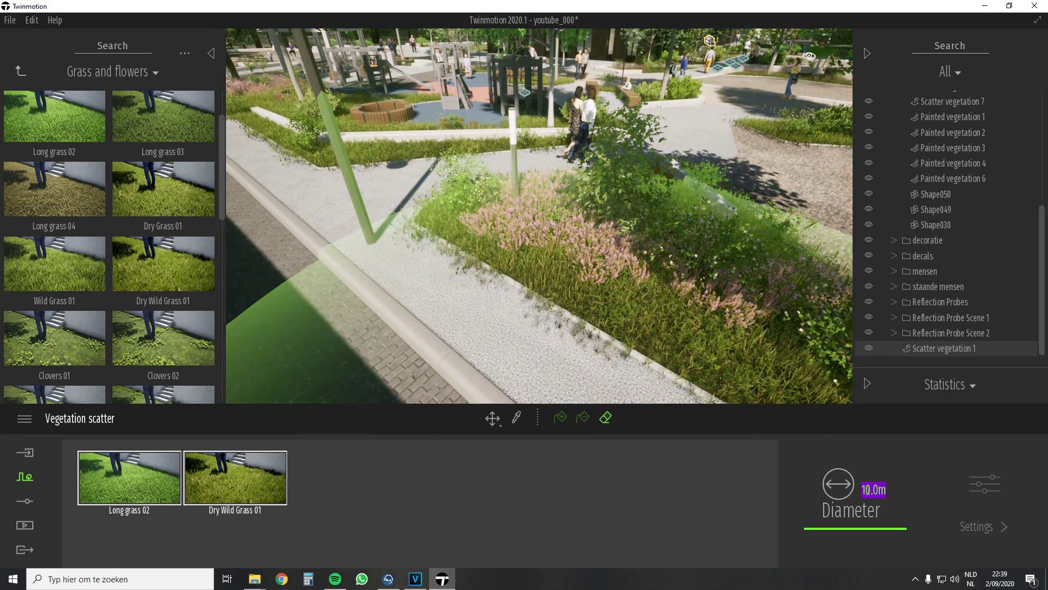
text(1)
key(Return)
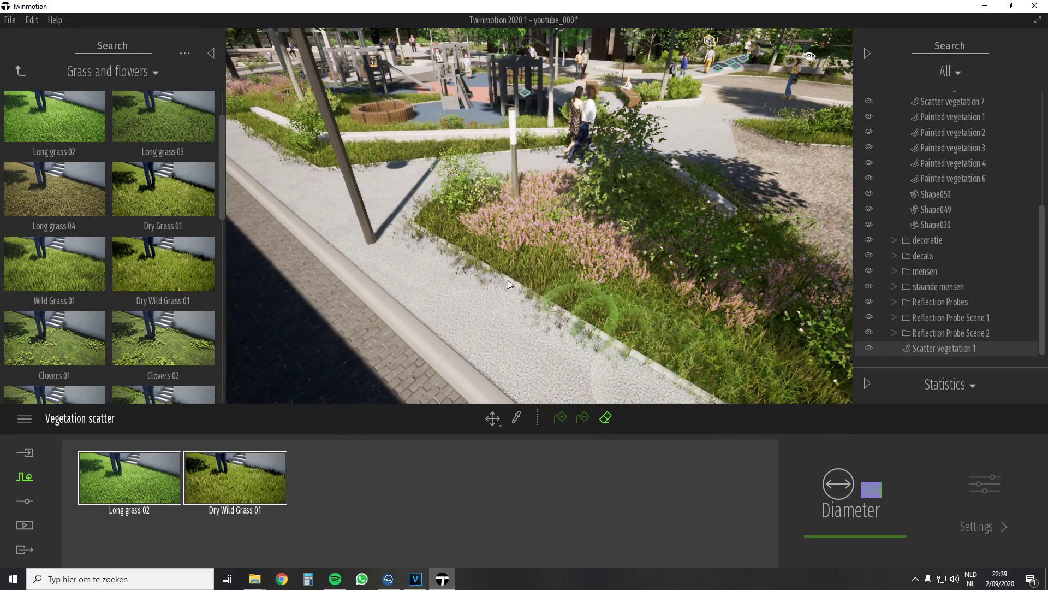
mouse_move(417, 252)
mouse_down()
mouse_move(624, 373)
mouse_move(526, 366)
mouse_up()
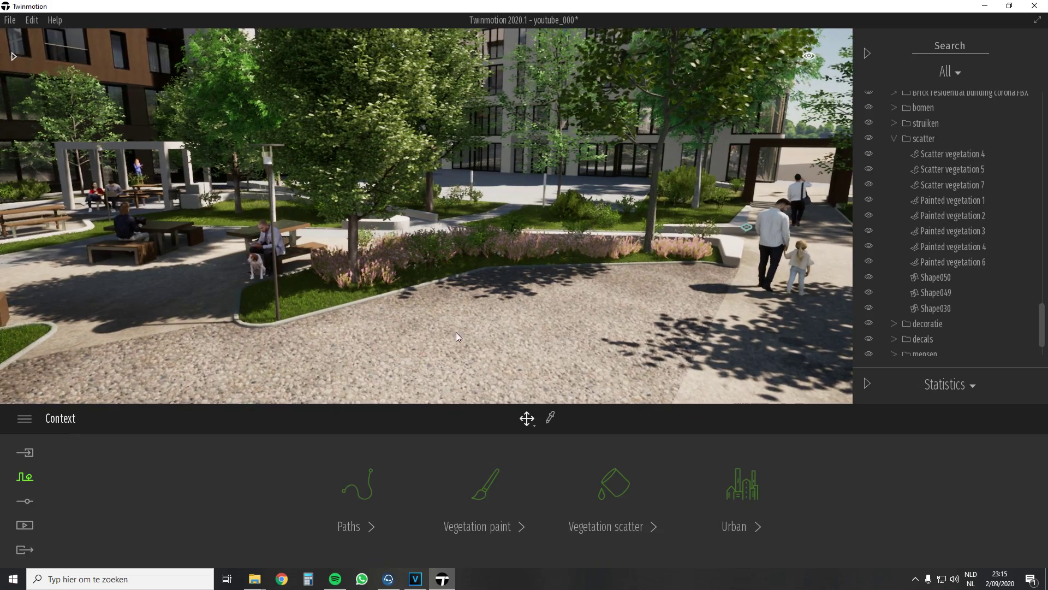
- Open the vegetation paint tool and examine the plants in Painted vegetation 1, 2 and 3 around the planting beds
click(491, 485)
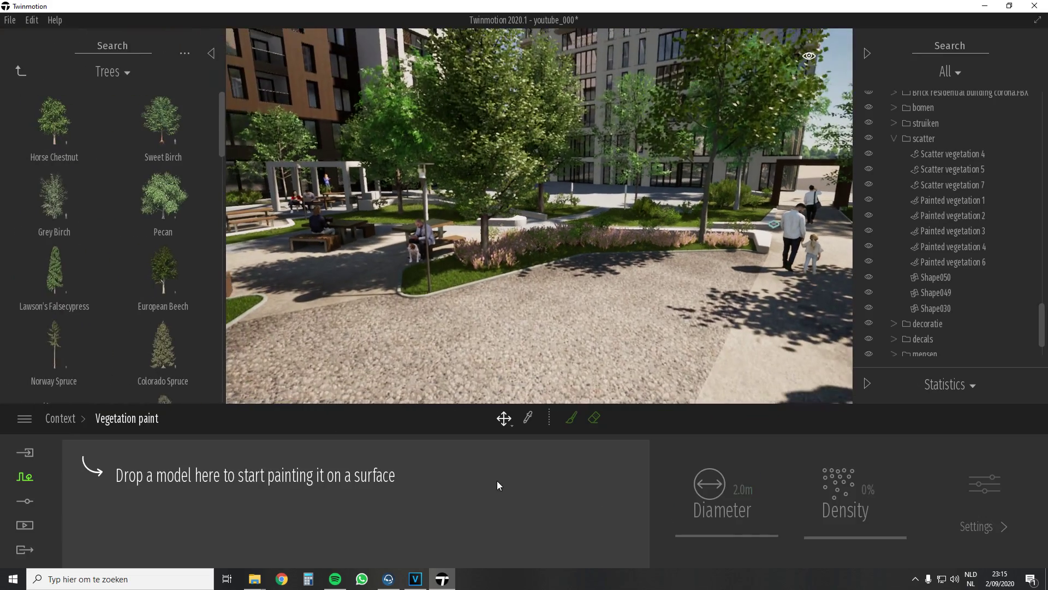
click(943, 201)
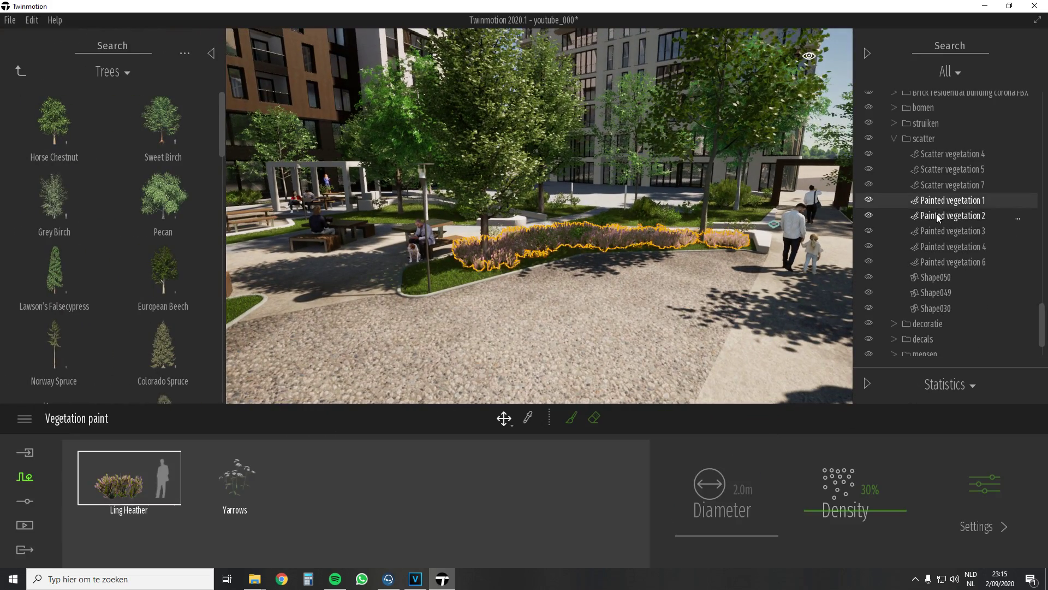
click(938, 216)
click(936, 231)
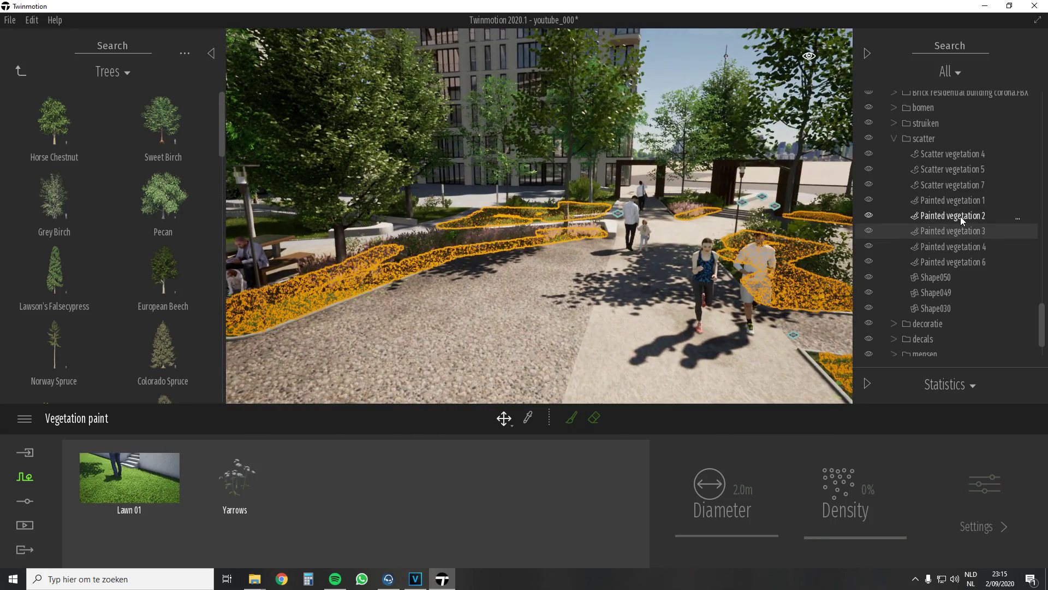
click(961, 216)
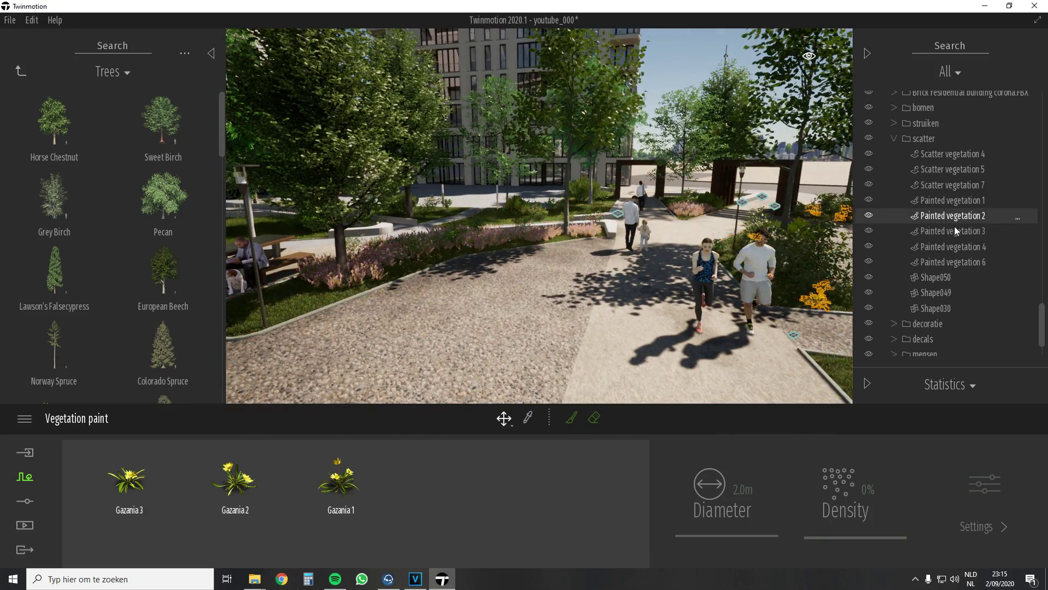
double_click(928, 231)
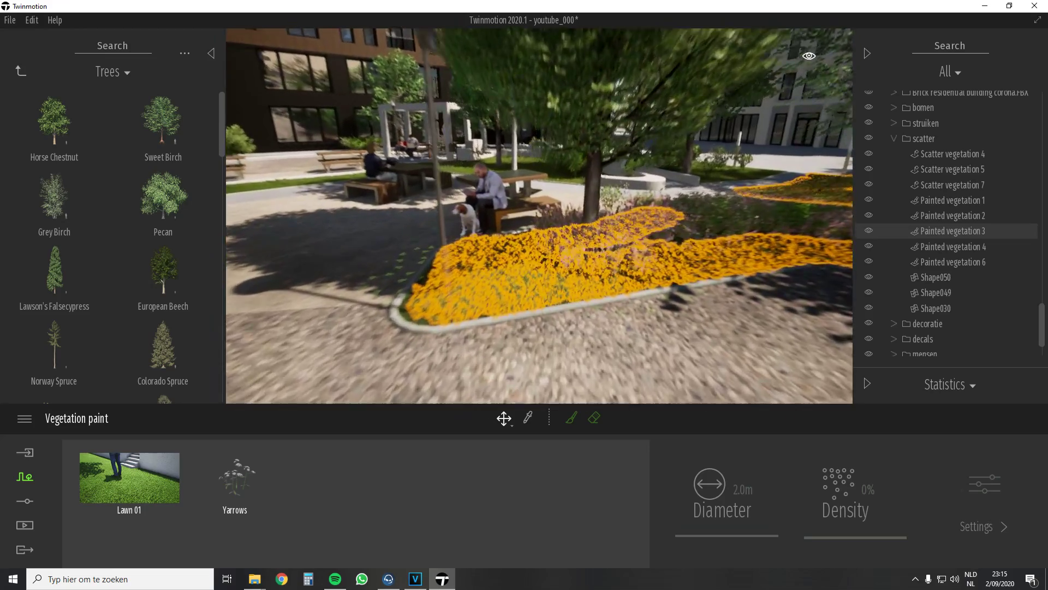
key(Escape)
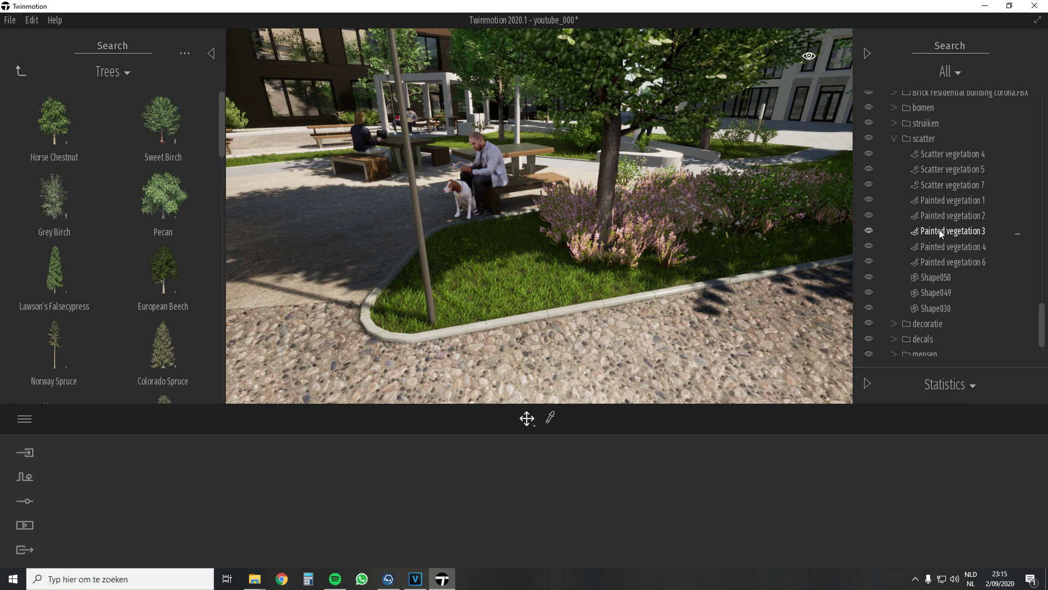
- Paint Ling Heather into Painted vegetation 1 along the bed's edge, and erase it around the grassy corner near the tree with a 2.0 m eraser
click(940, 202)
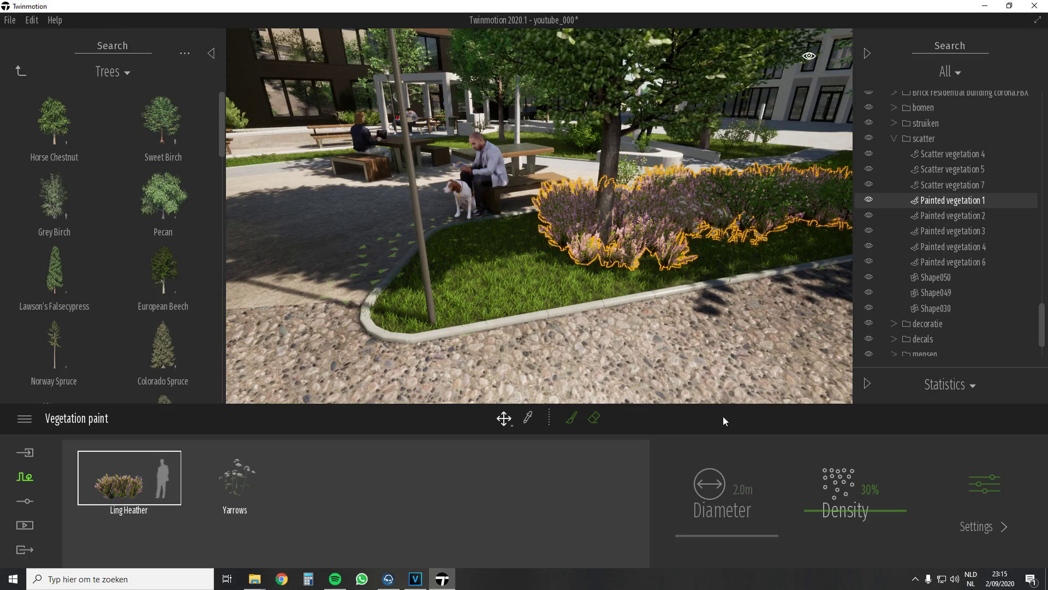
click(576, 422)
mouse_move(611, 328)
right_down()
mouse_move(606, 314)
mouse_move(568, 307)
mouse_move(429, 237)
right_up()
mouse_move(429, 237)
mouse_down()
mouse_move(404, 213)
mouse_move(598, 249)
mouse_move(600, 273)
mouse_up()
click(594, 418)
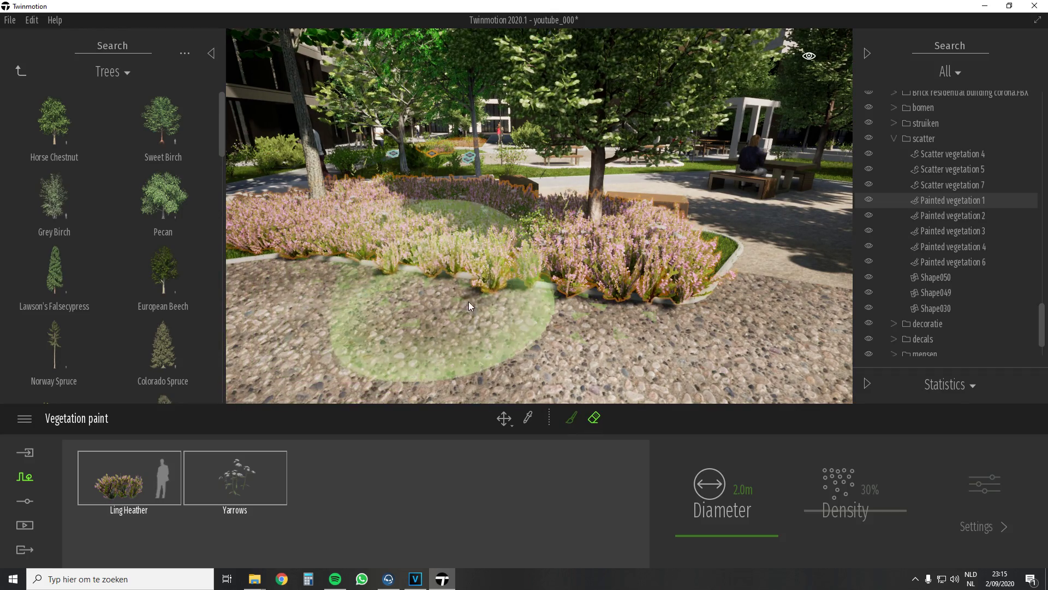
mouse_move(607, 295)
mouse_down()
mouse_move(689, 294)
mouse_move(541, 317)
mouse_up()
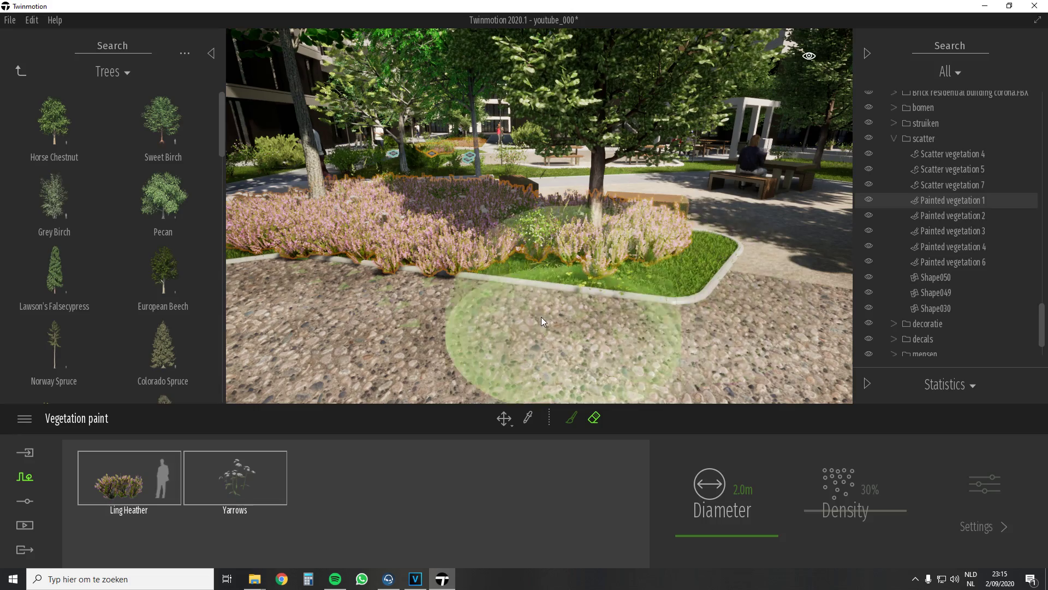
- Adjust the density of the Ling Heather in Painted vegetation 1
click(156, 481)
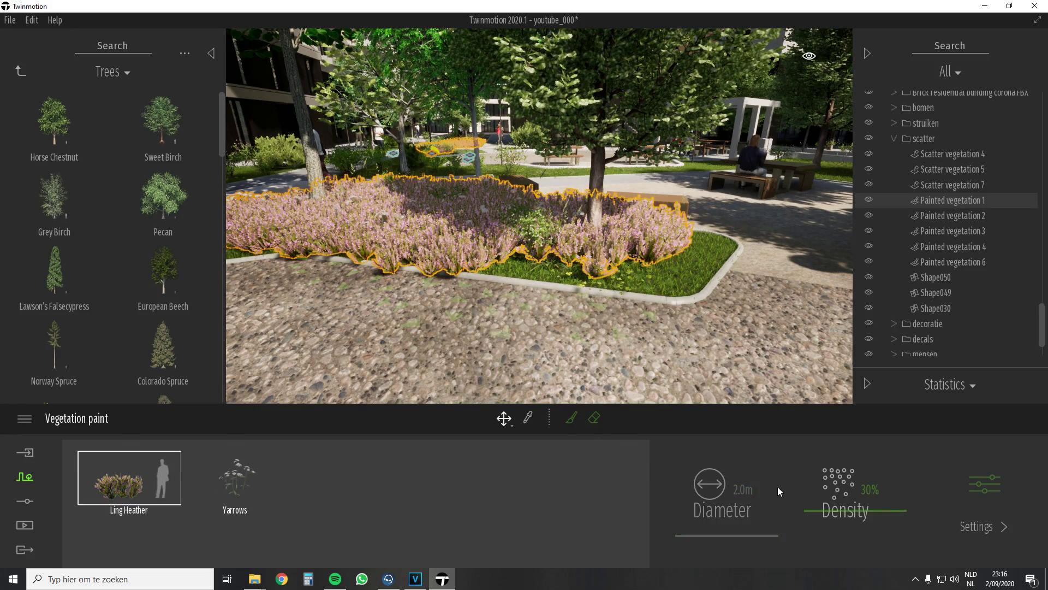
drag(820, 514, 831, 509)
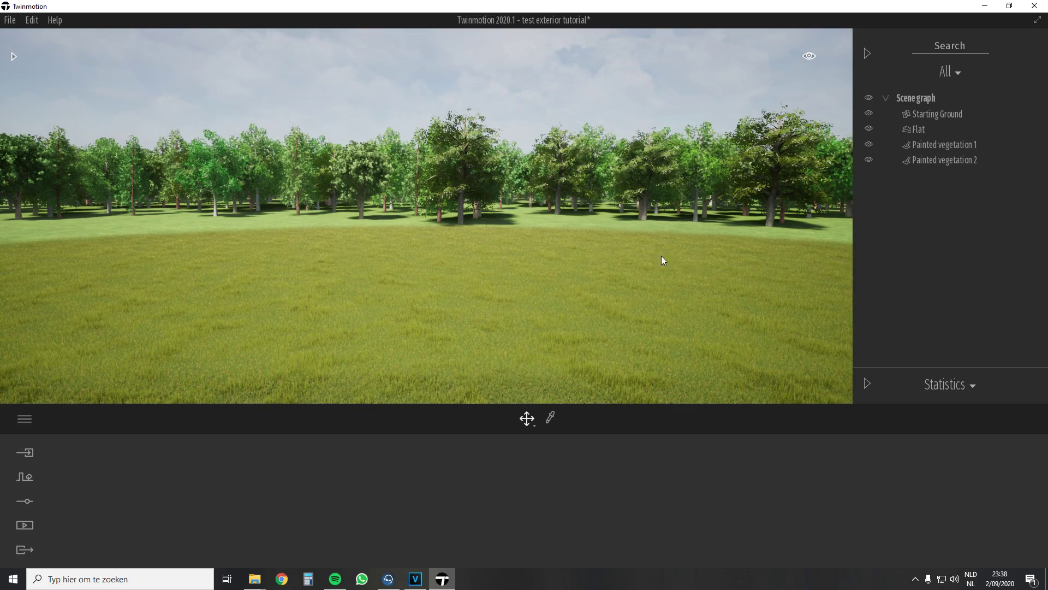
- Change the grass fading preference from Far to a nearer distance, and check where the painted grass fades out across the field
click(939, 160)
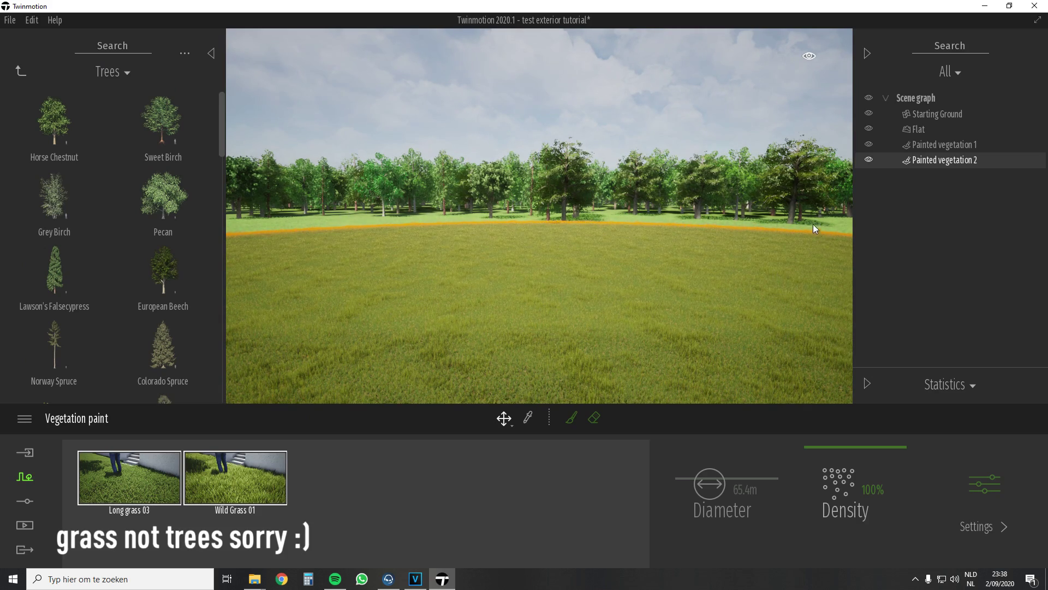
click(38, 419)
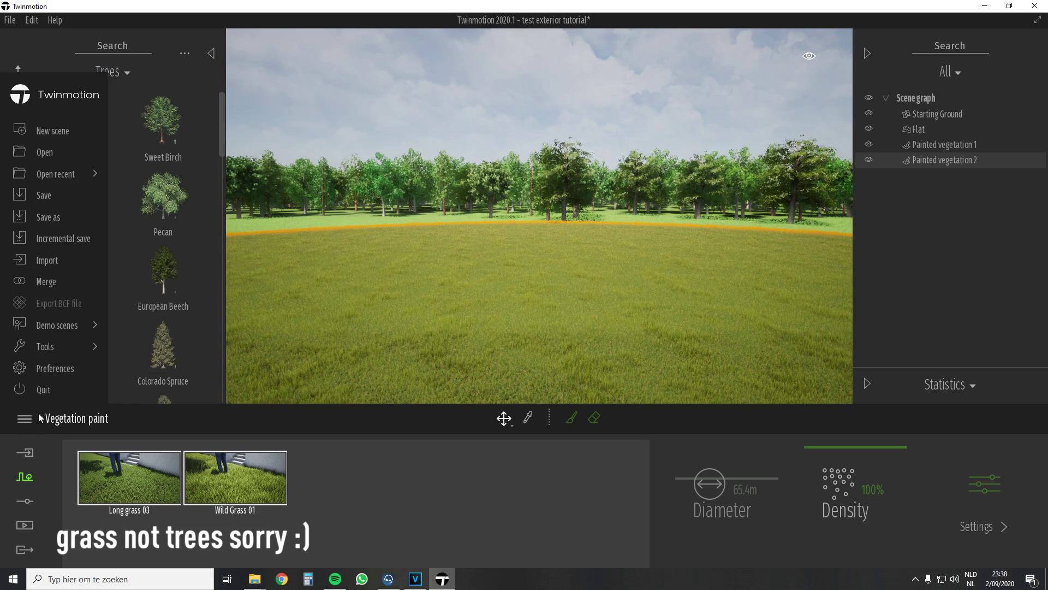
click(55, 368)
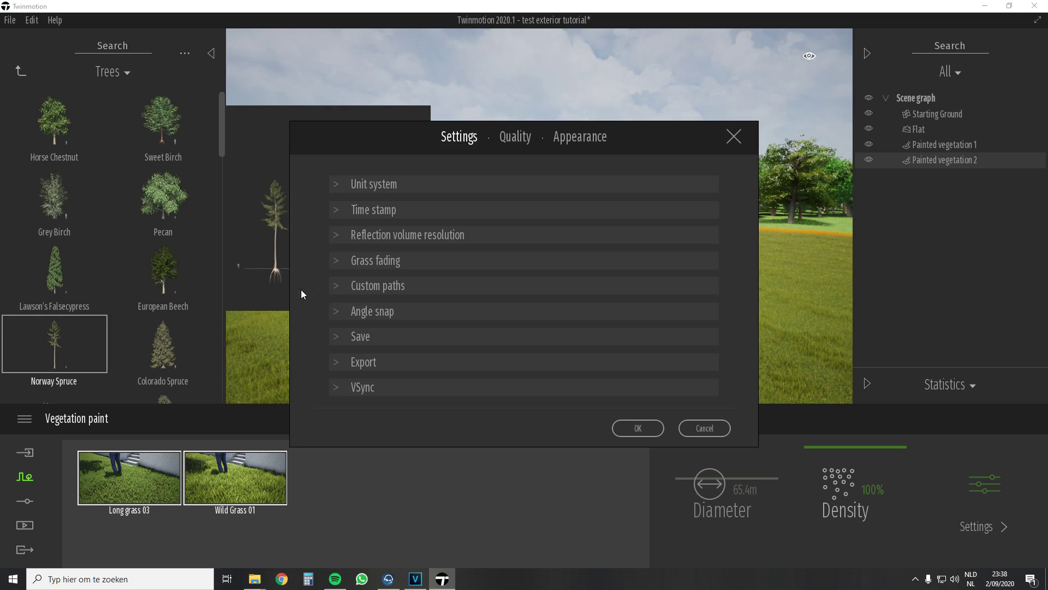
click(375, 260)
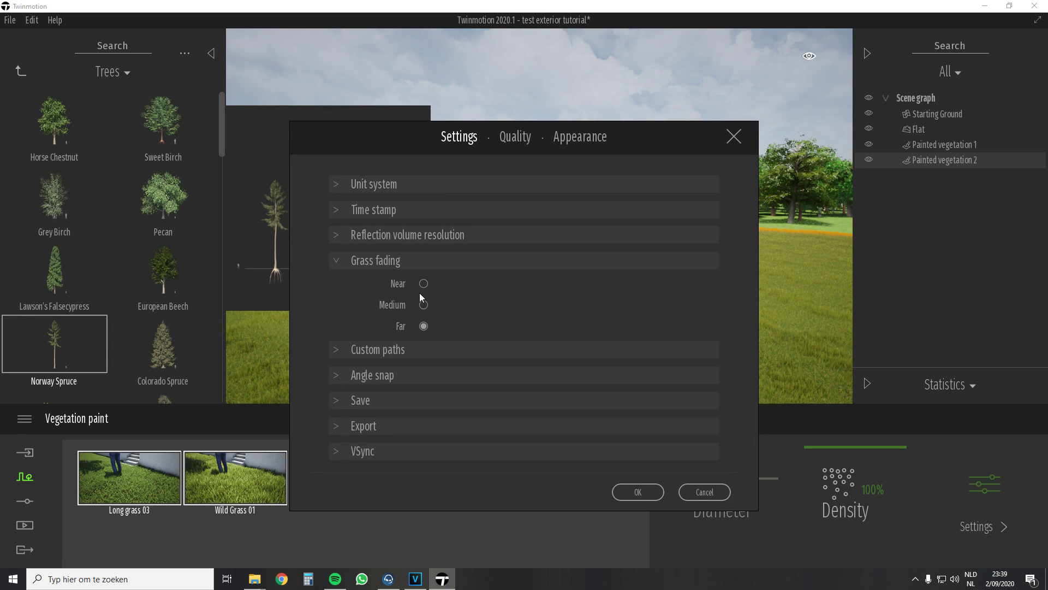
click(640, 493)
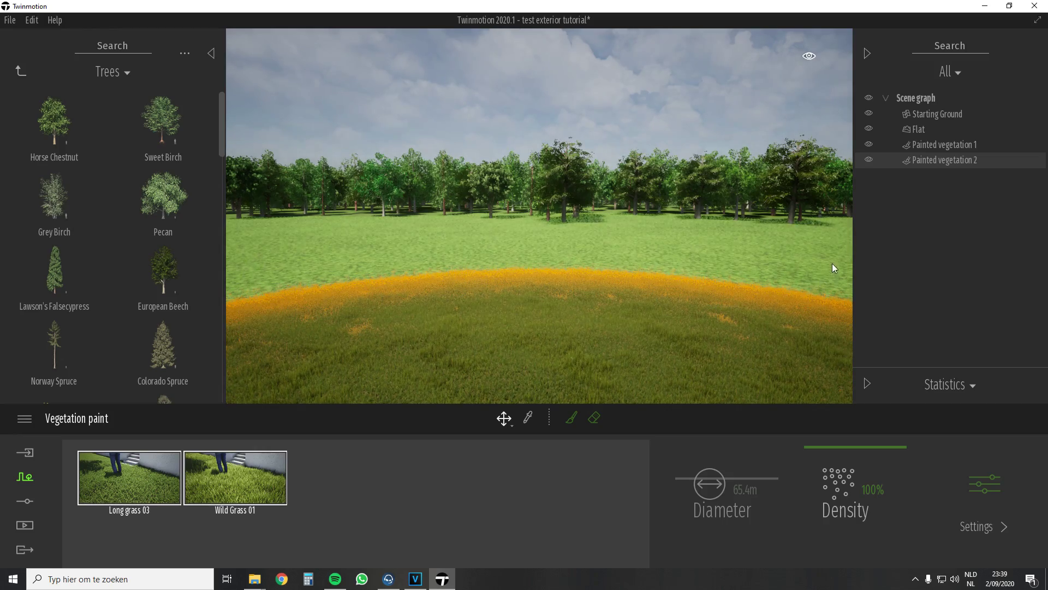
click(637, 126)
key(w)
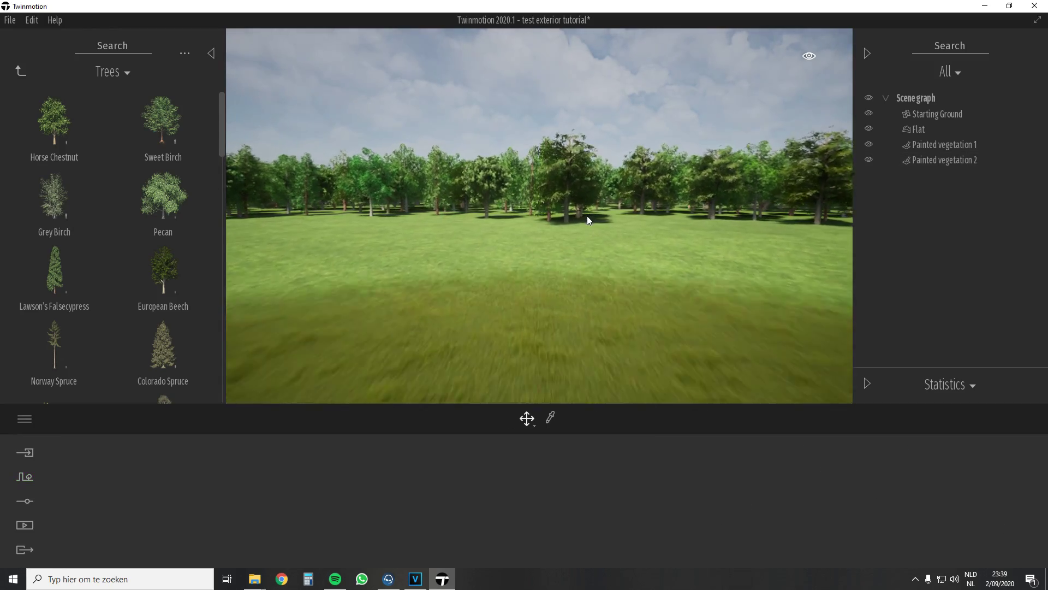
key(w)
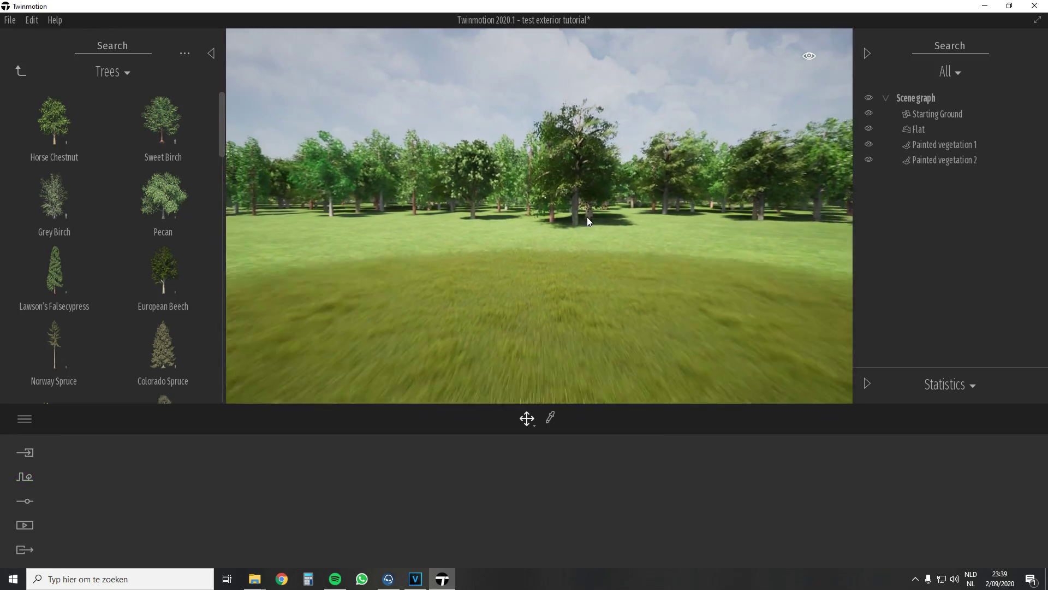
- Export the saved view Image1 as an image
click(25, 525)
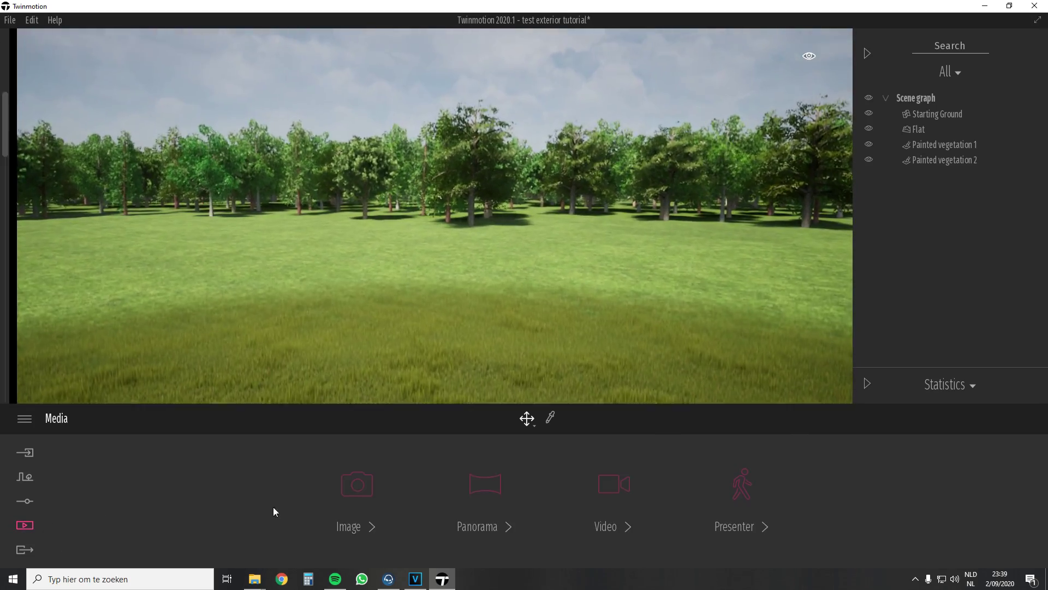
click(356, 492)
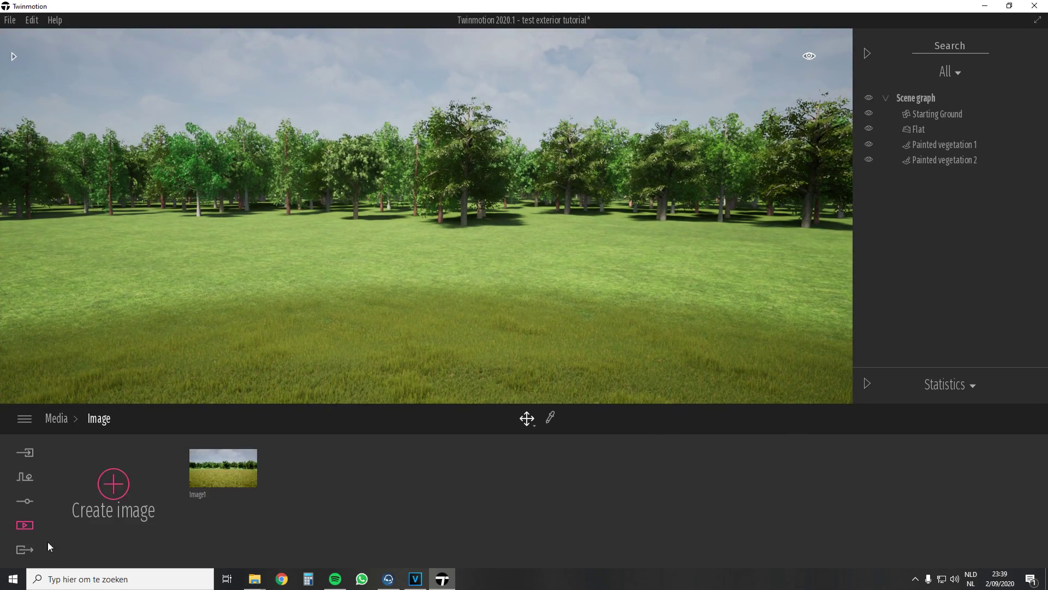
click(23, 550)
click(238, 493)
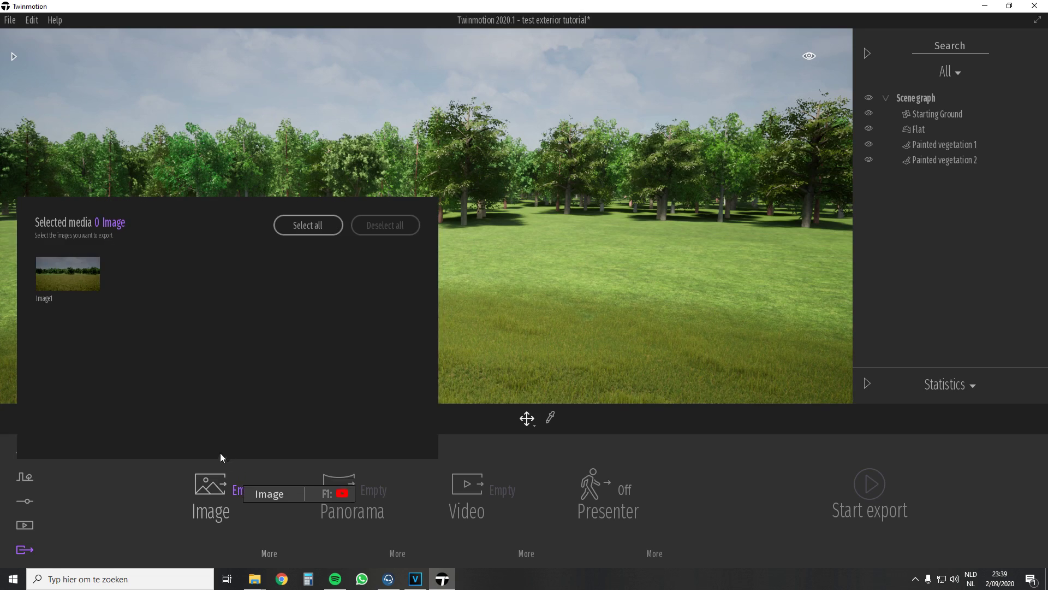
click(80, 285)
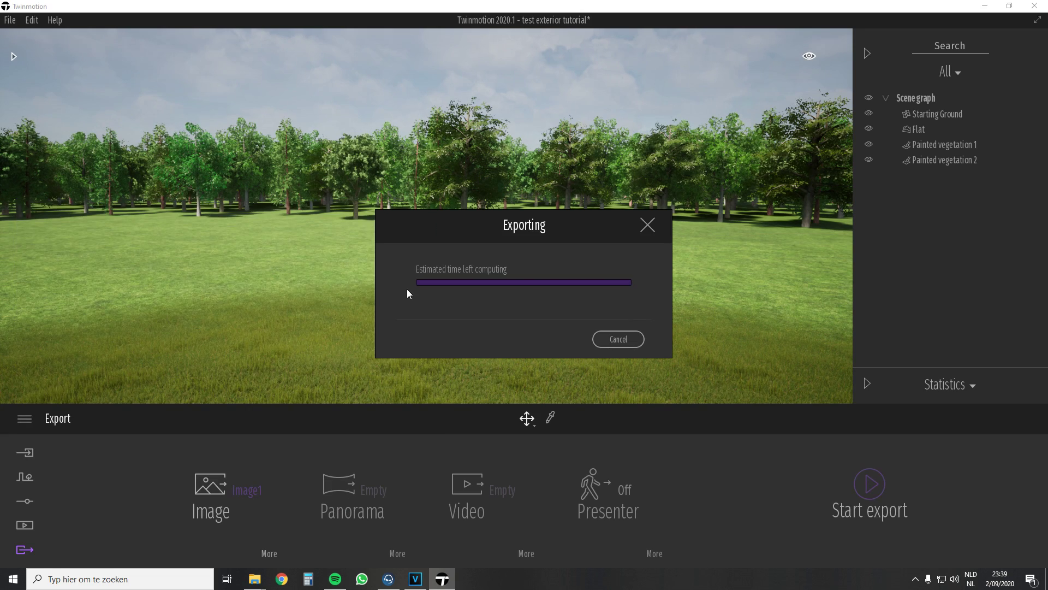
- Isolate the ground surface Shape050 of the planting beds so that only this surface is shown
click(693, 239)
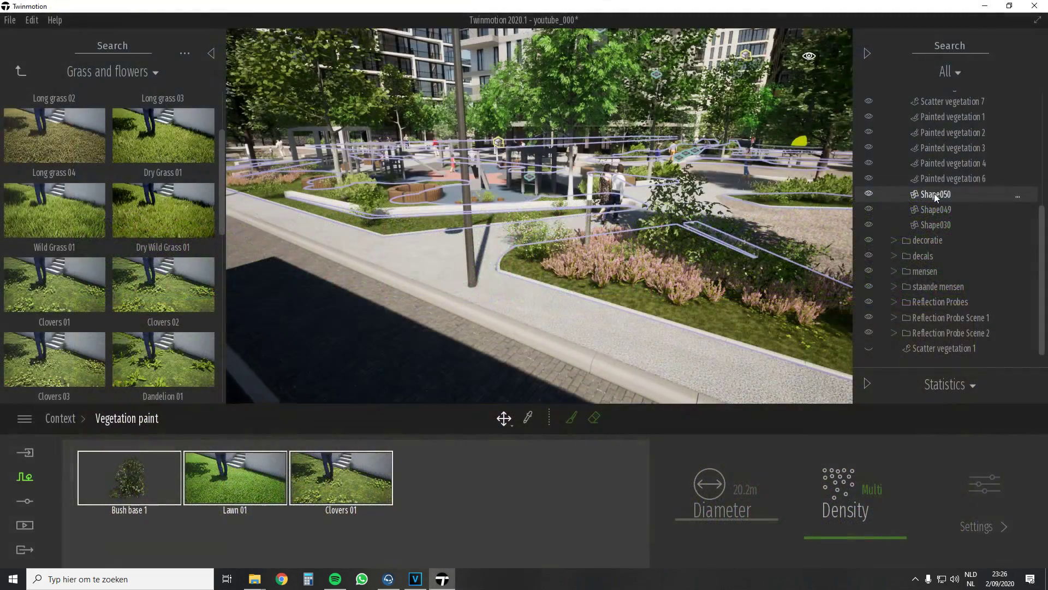
right_click(935, 193)
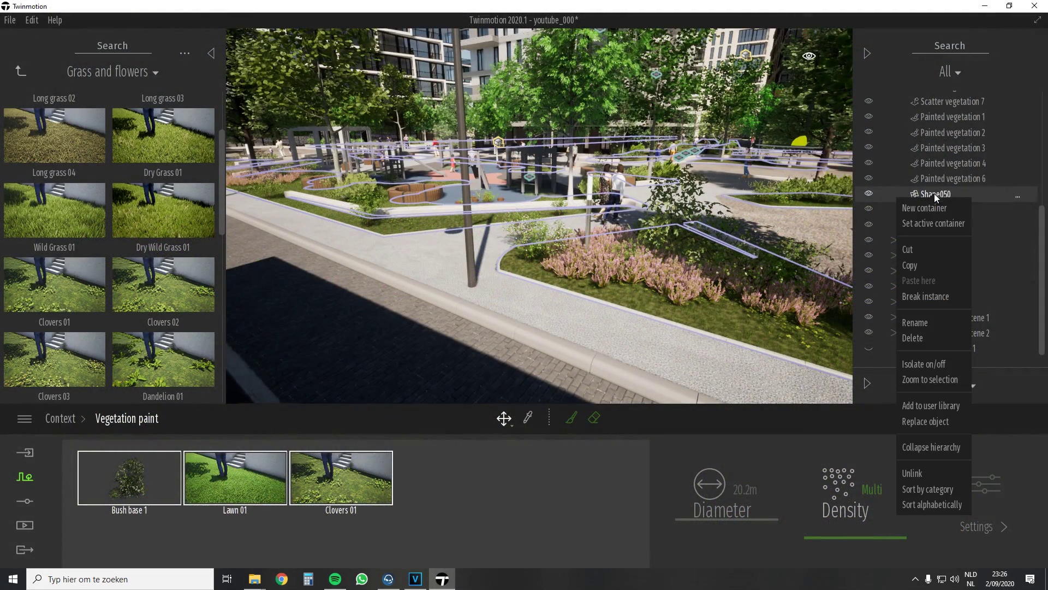
click(923, 362)
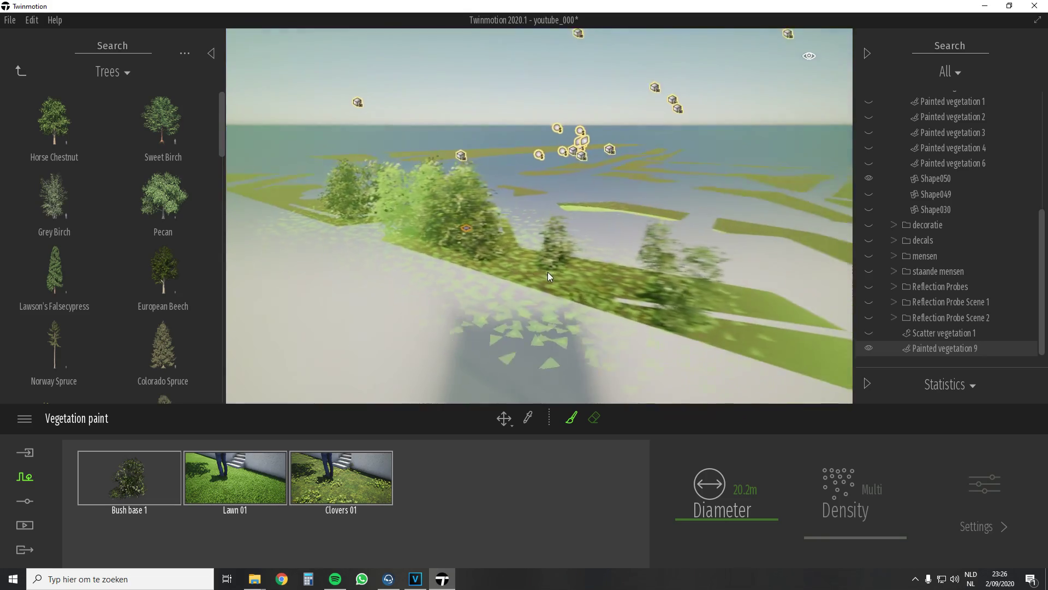
- Paint Bush base 1, Lawn 01 and Clovers 01 across the isolated beds with a 20.2 m brush, and open the options of Shape050
mouse_move(548, 272)
mouse_down()
mouse_move(634, 223)
mouse_move(668, 166)
mouse_move(499, 152)
mouse_up()
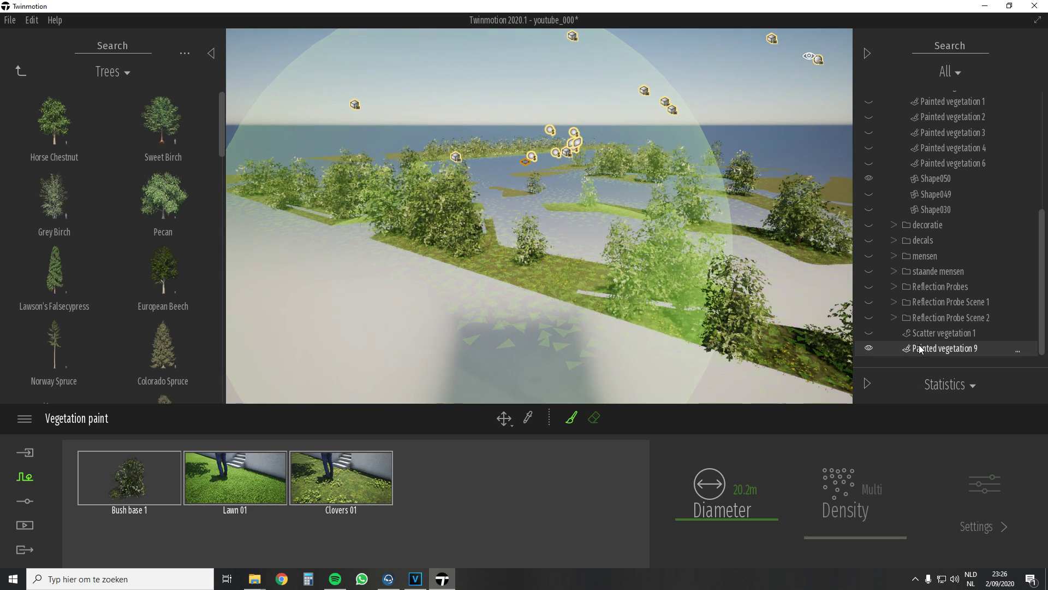
click(929, 182)
right_click(929, 181)
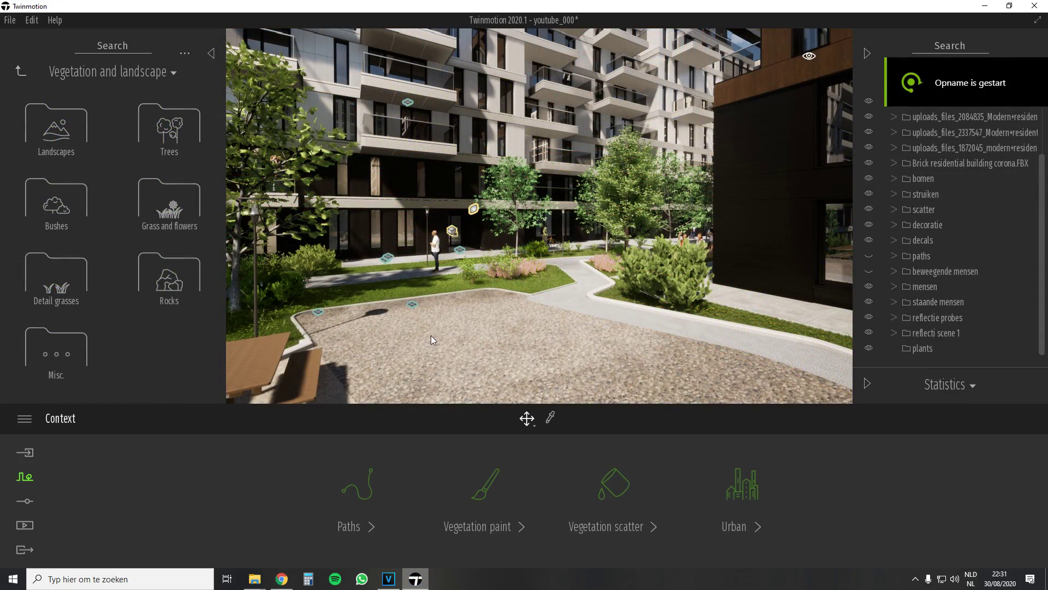
- Place seven Mugo Pines from the tree library around the edge of the gravel area and beside the path
click(172, 137)
scroll(162, 240, down, 2)
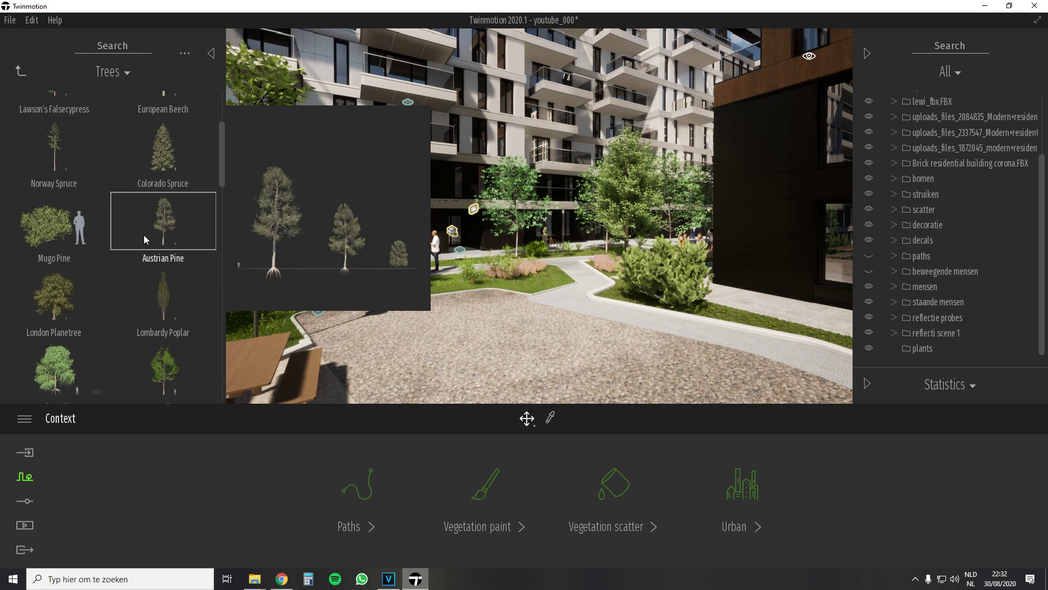
drag(70, 231, 501, 316)
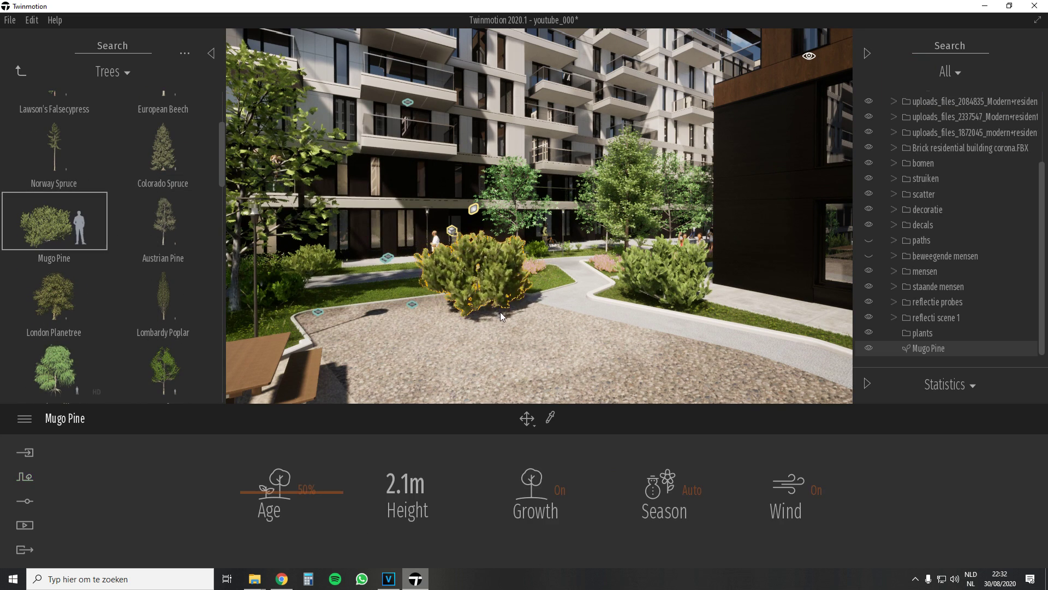
click(530, 319)
click(603, 333)
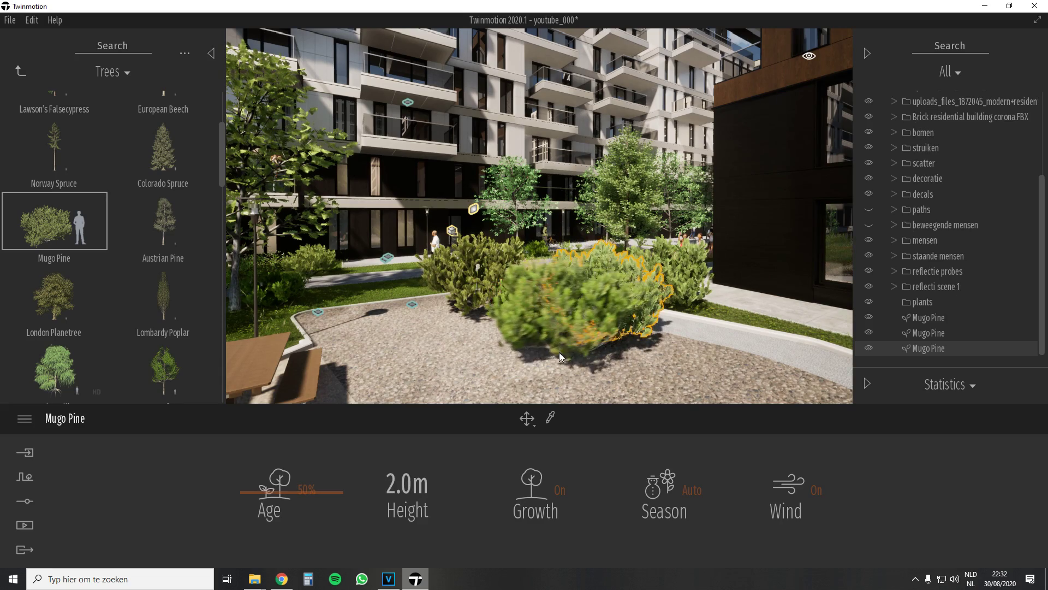
click(559, 352)
click(427, 338)
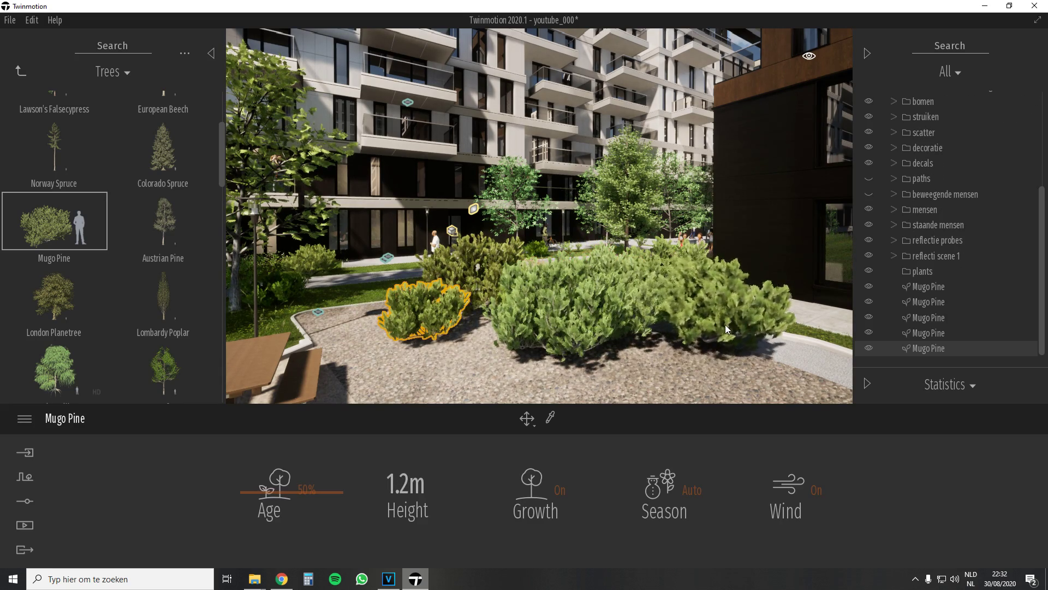
click(748, 329)
click(790, 336)
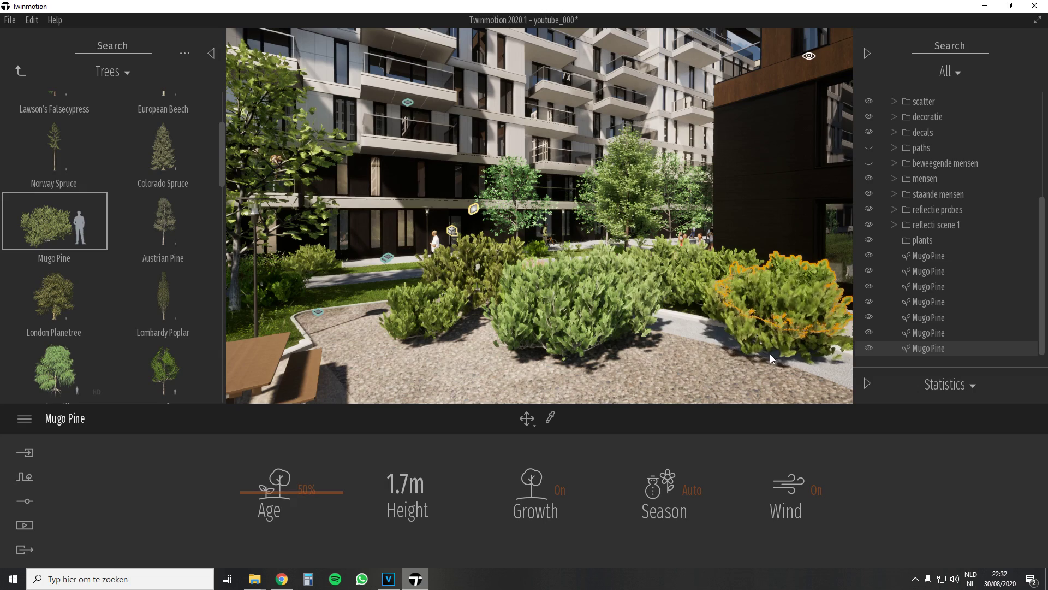
- Select all seven Mugo Pines in the scene graph, move them into the plants container and collapse it
click(925, 268)
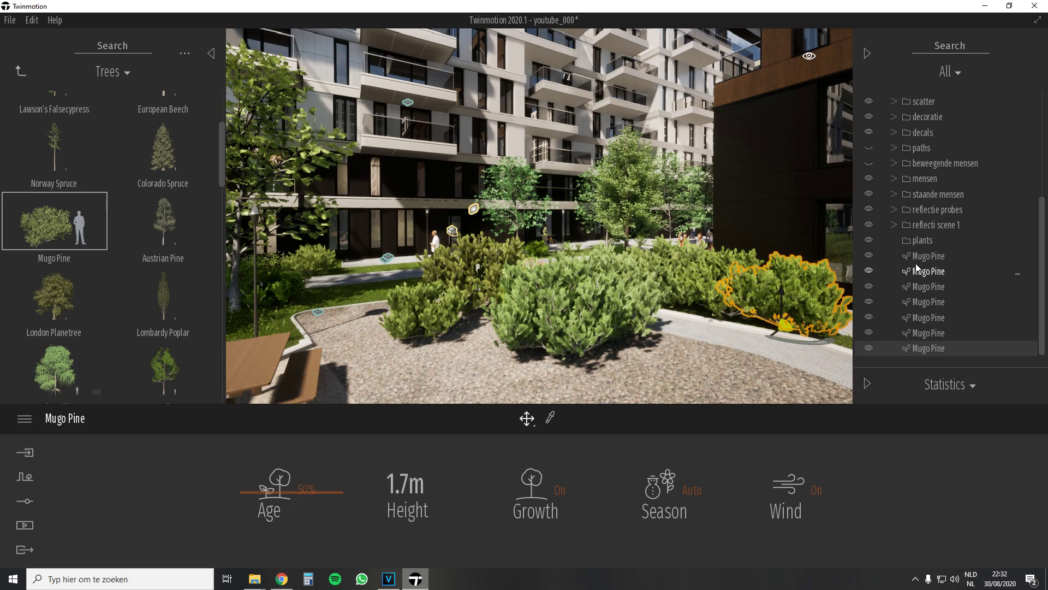
shift+click(927, 348)
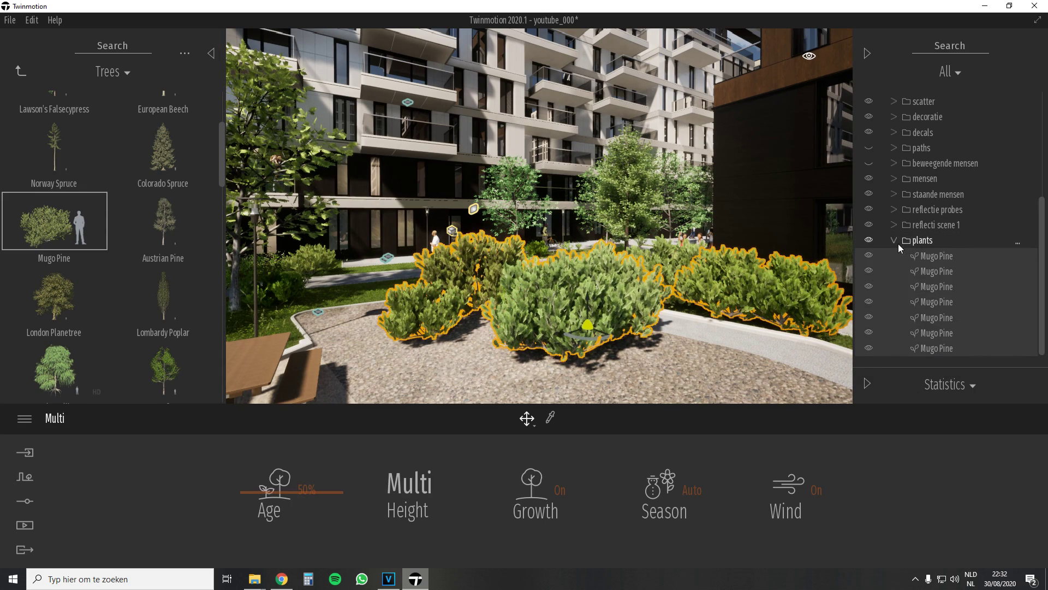
click(893, 241)
- Hide and show the plants container to check the grouped Mugo Pines, and clear the selection
click(869, 348)
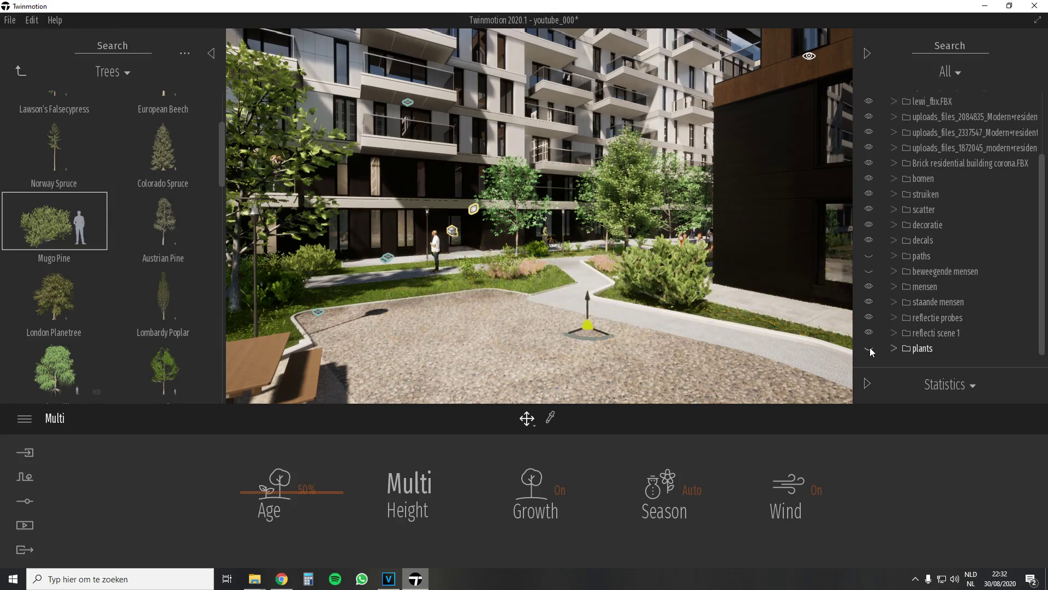
click(869, 348)
click(869, 348)
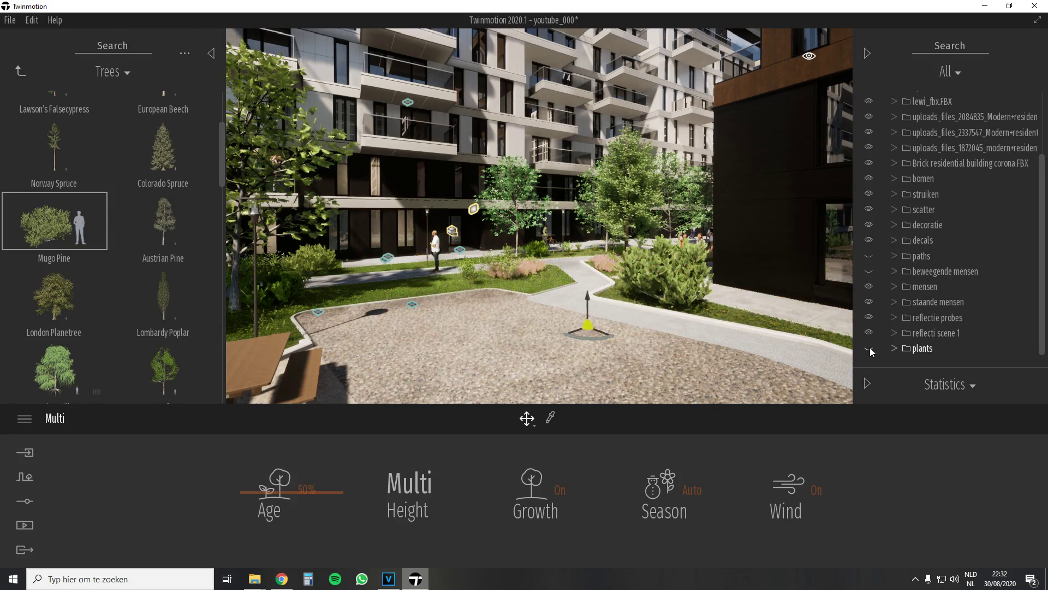
click(869, 348)
scroll(703, 321, up, 3)
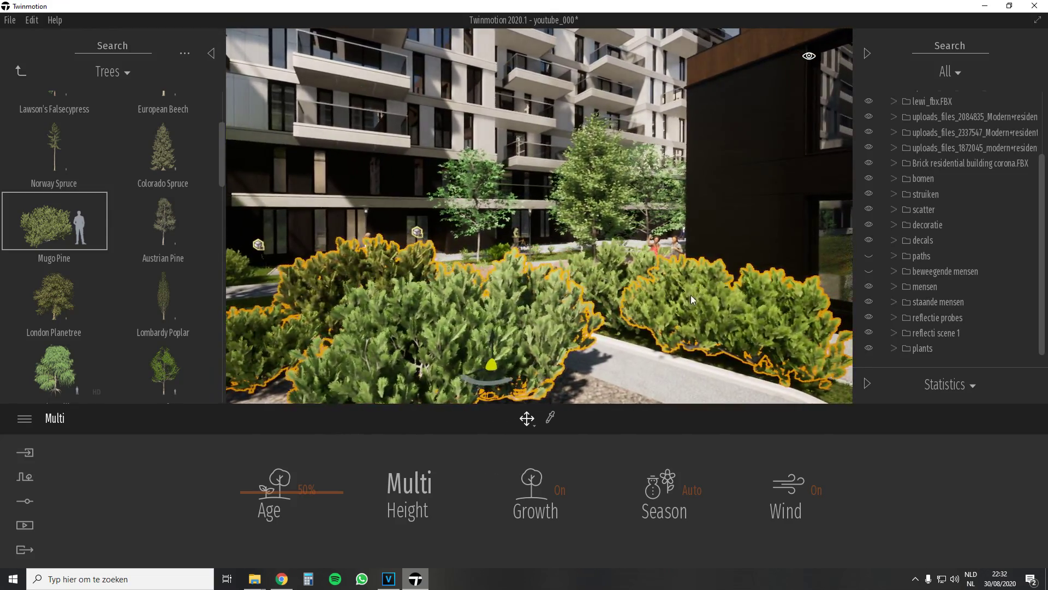
scroll(615, 327, down, 3)
scroll(594, 327, up, 3)
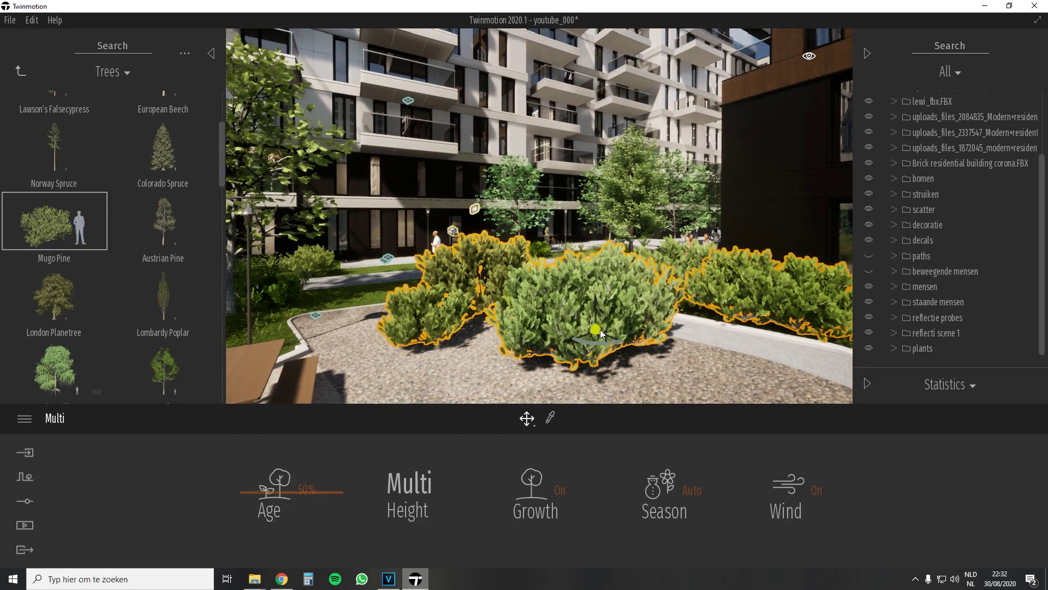
key(Escape)
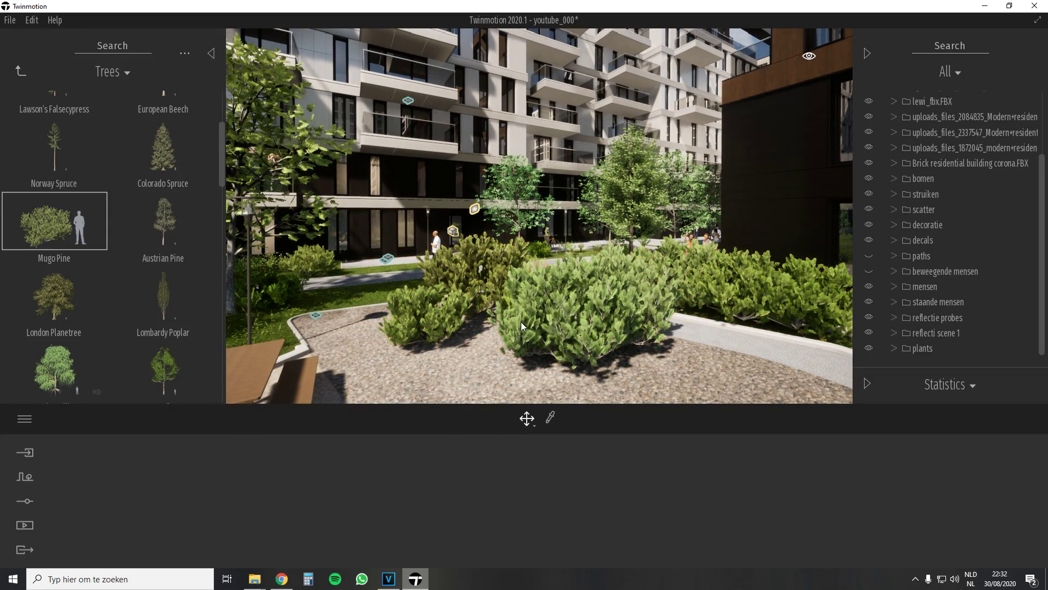
- Place a mix of Austrian Pine, London Planetree, Mugo Pine and Lombardy Poplar, six plants in all, across the gravel area
key(s)
key(d)
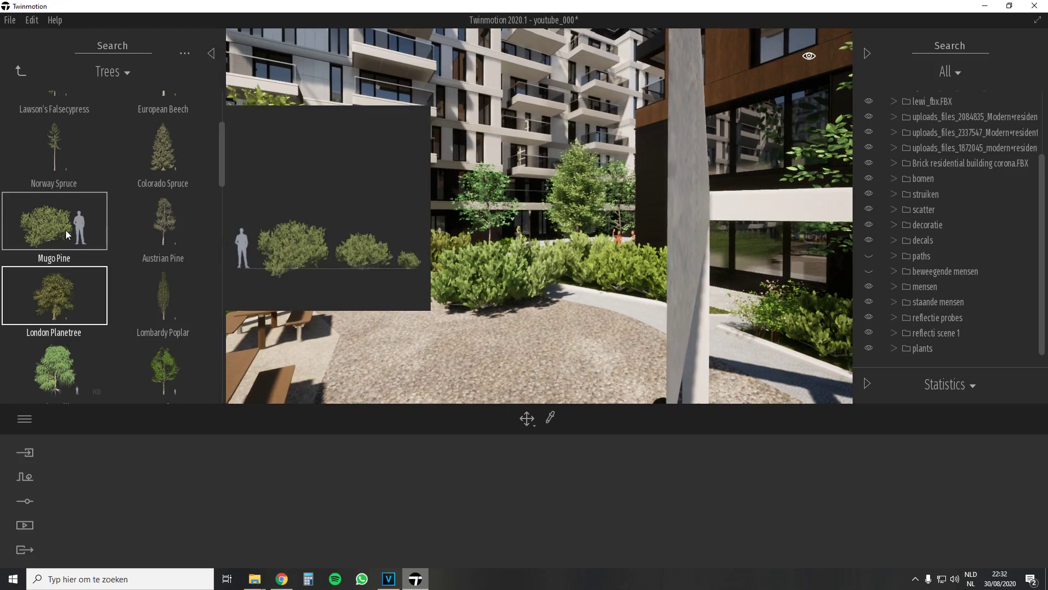
key(w)
key(a)
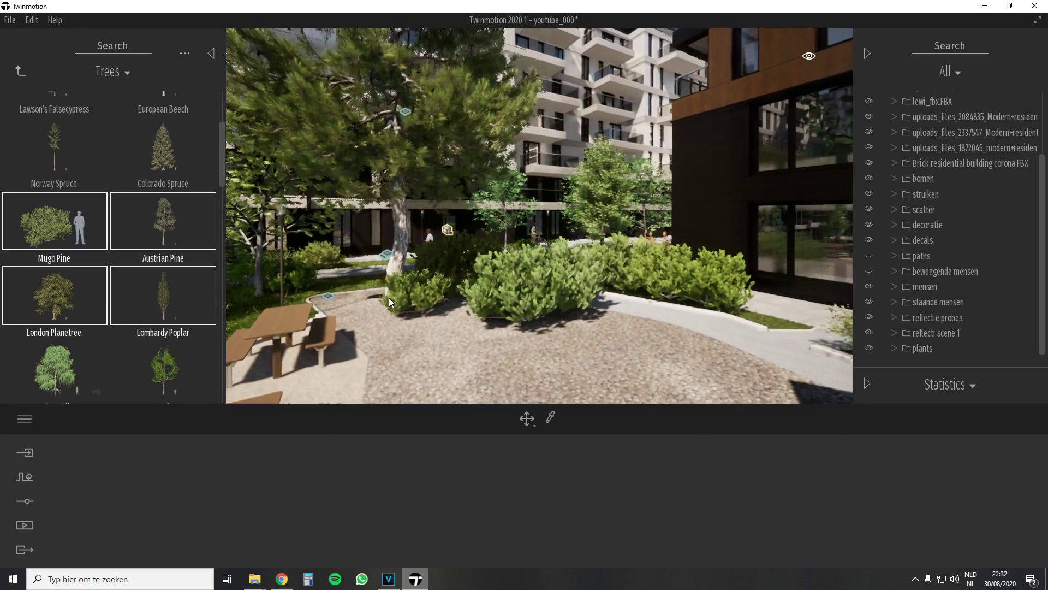
click(416, 304)
click(509, 307)
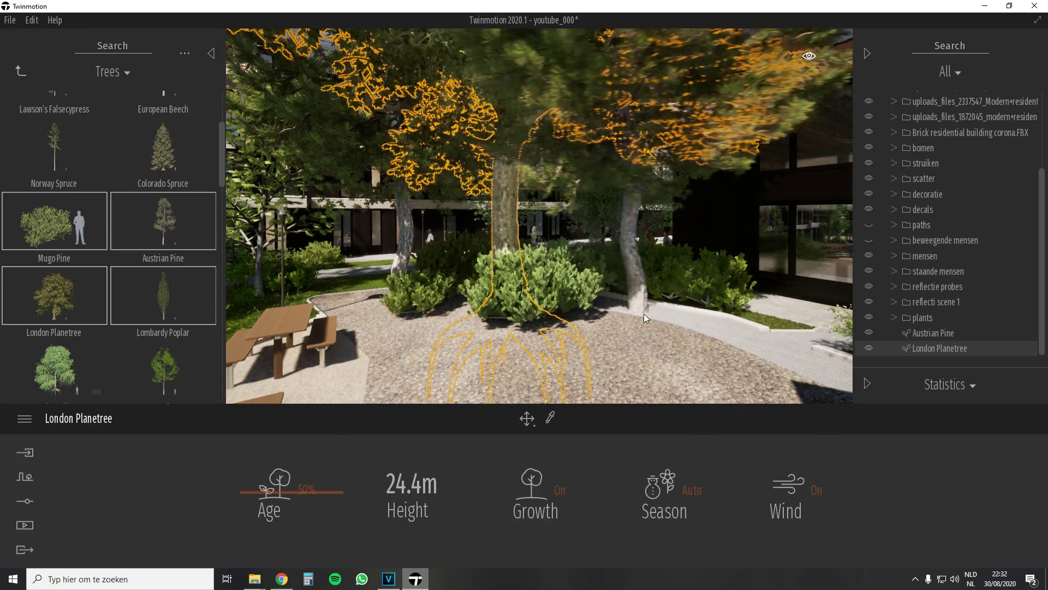
click(644, 314)
click(745, 342)
drag(54, 295, 443, 337)
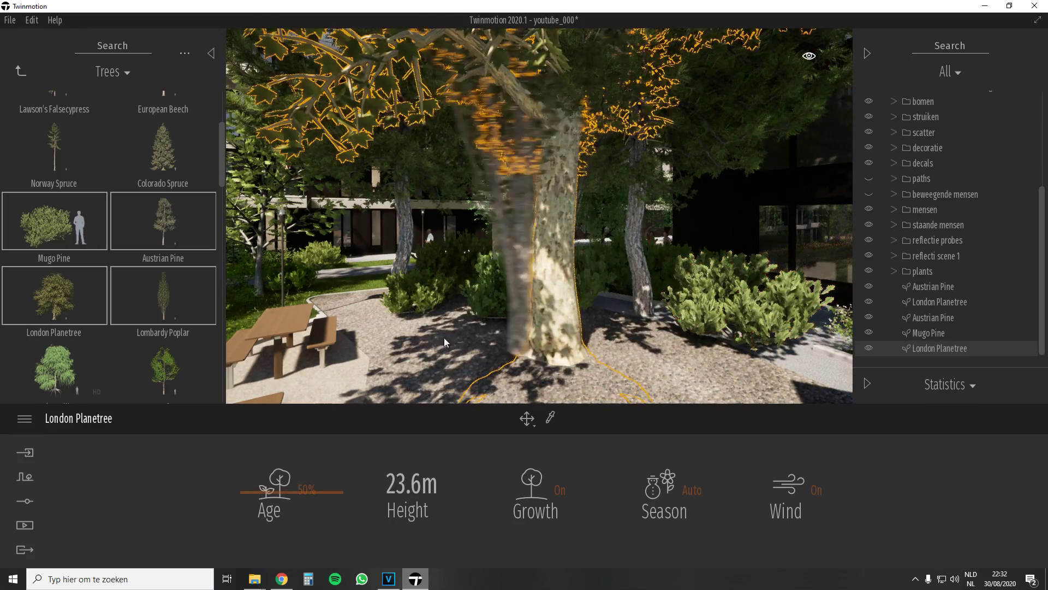
drag(163, 295, 431, 349)
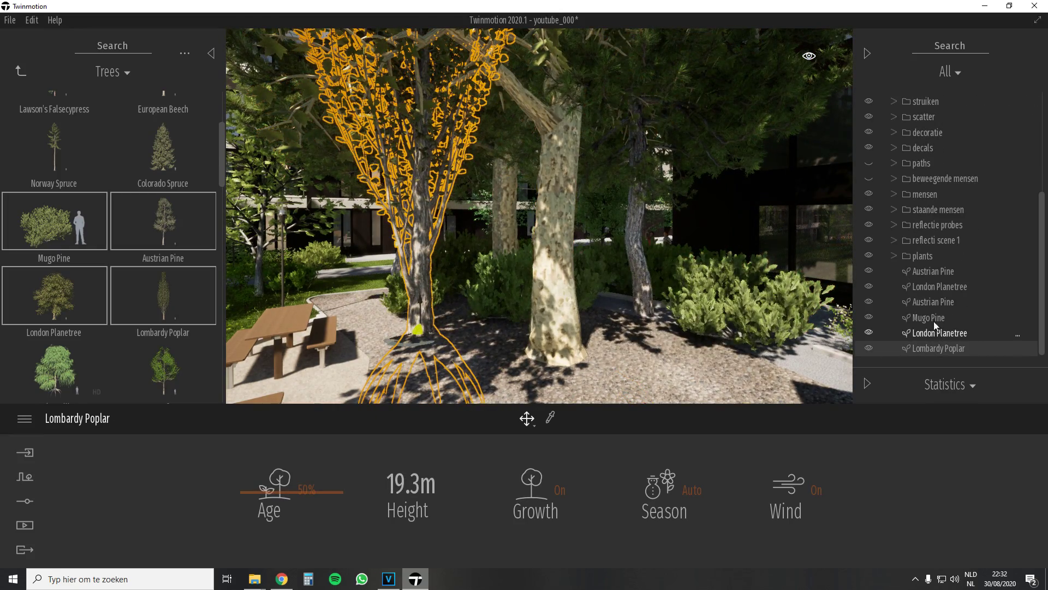
- Select the six newly placed trees in the scene graph and move them into the plants container
shift+click(927, 272)
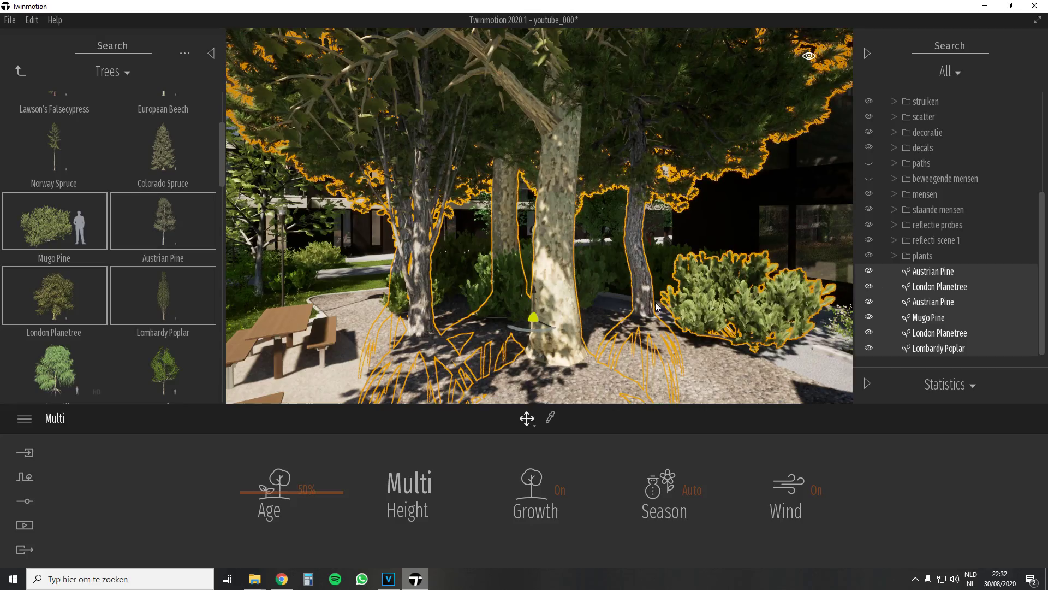
key(s)
mouse_move(655, 302)
right_down()
mouse_move(617, 273)
mouse_move(623, 251)
mouse_move(653, 307)
right_up()
key(e)
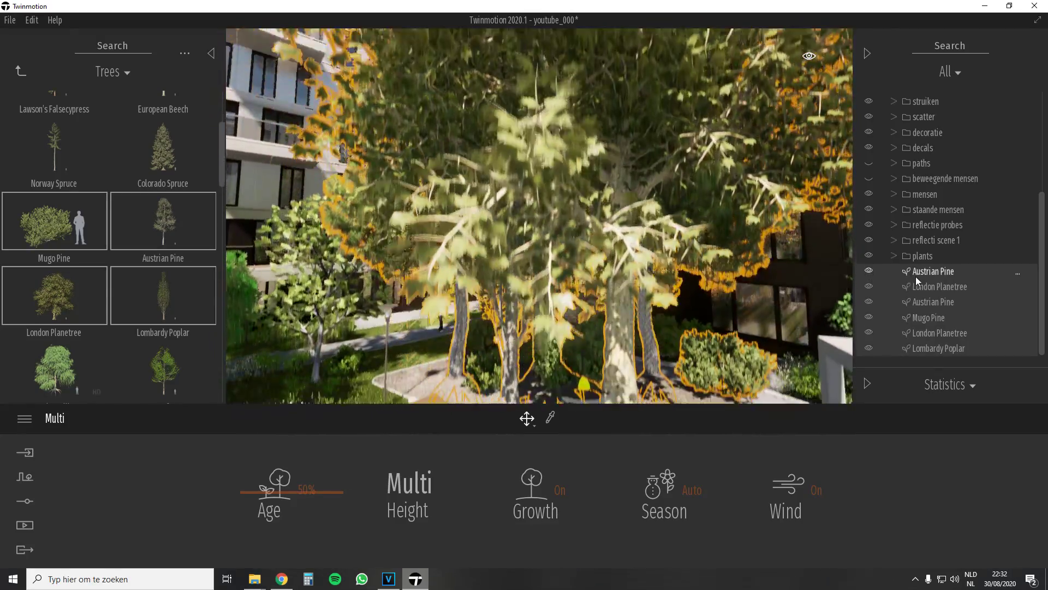
drag(916, 276, 921, 256)
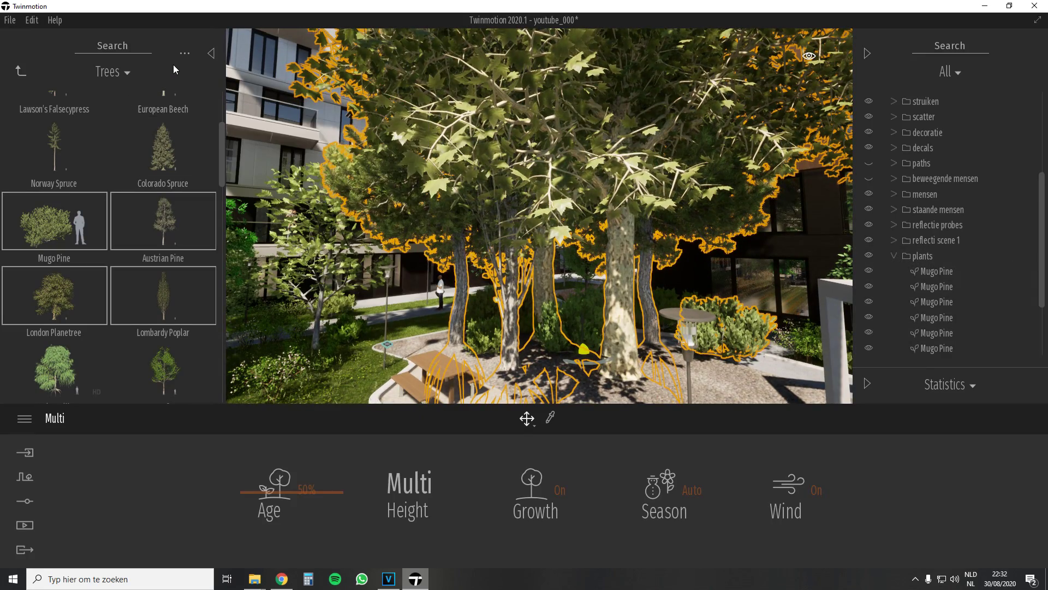
mouse_move(184, 55)
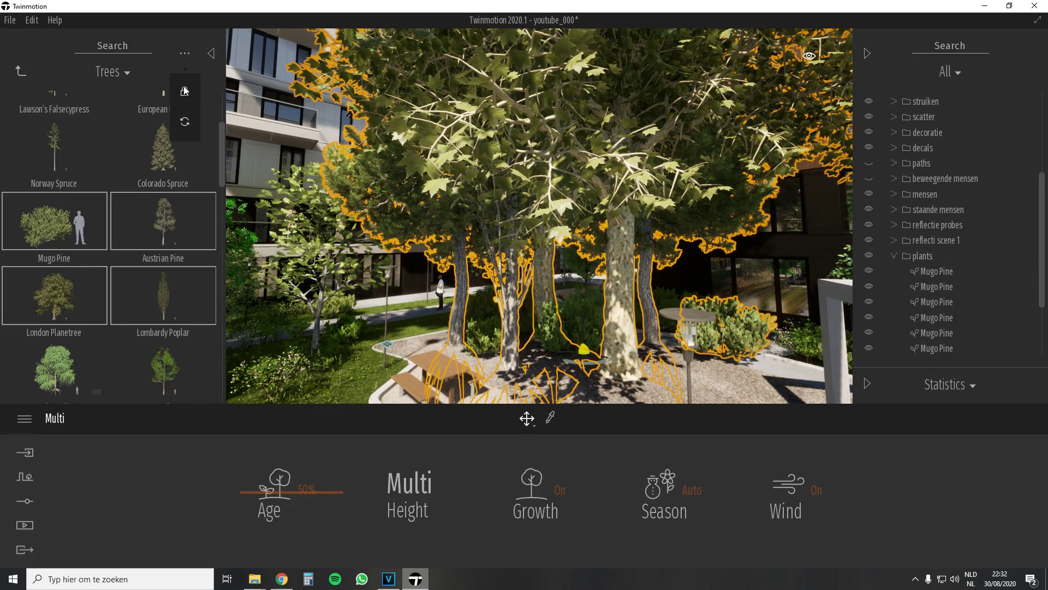
drag(183, 220, 408, 353)
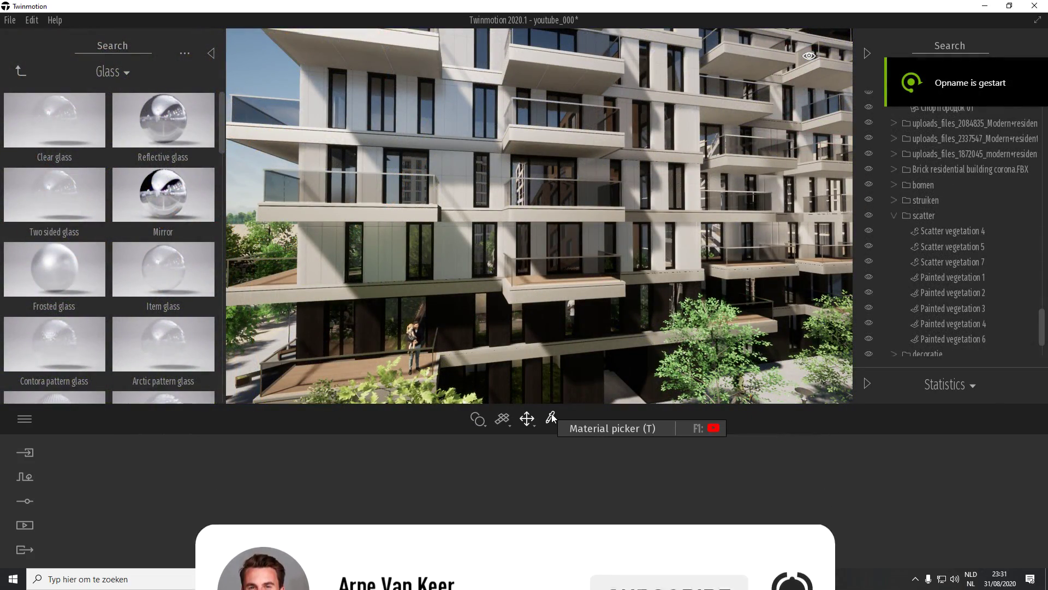
- Sample the facade with the Material picker: dark cladding, white panels, balcony glass and window glass
click(552, 418)
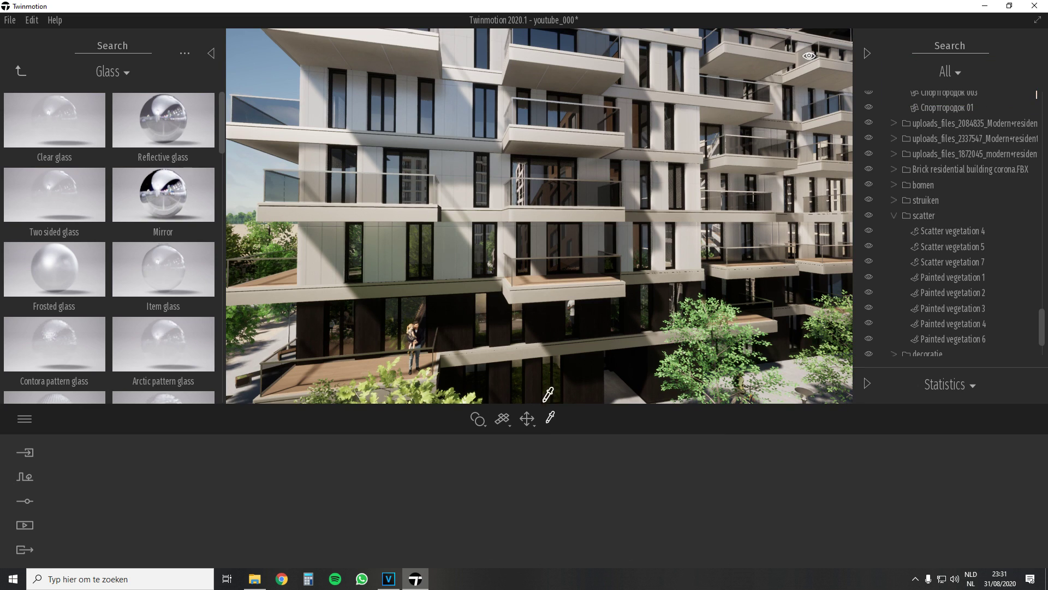
click(470, 323)
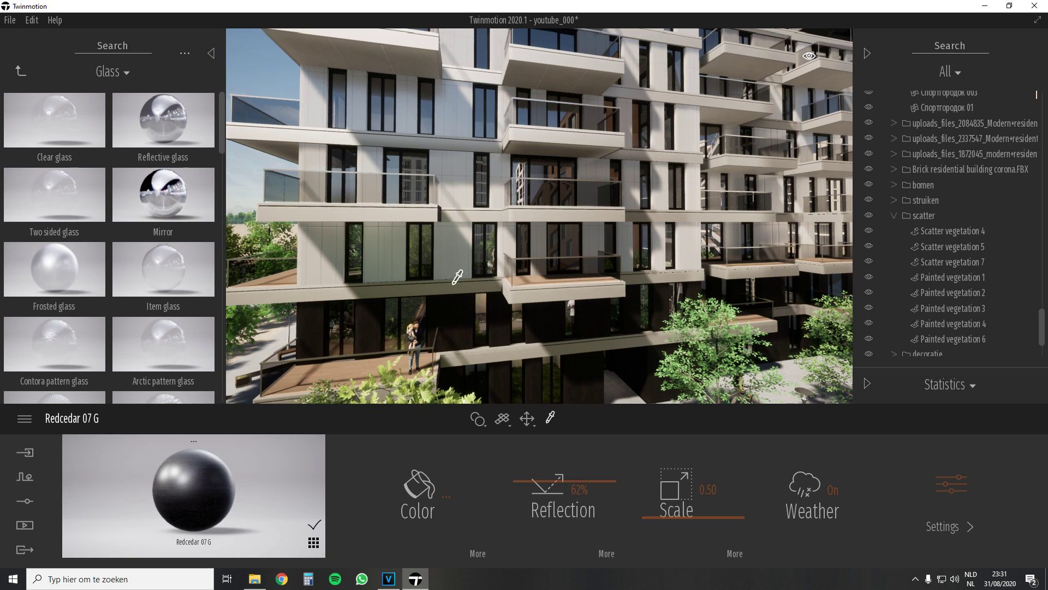
click(460, 259)
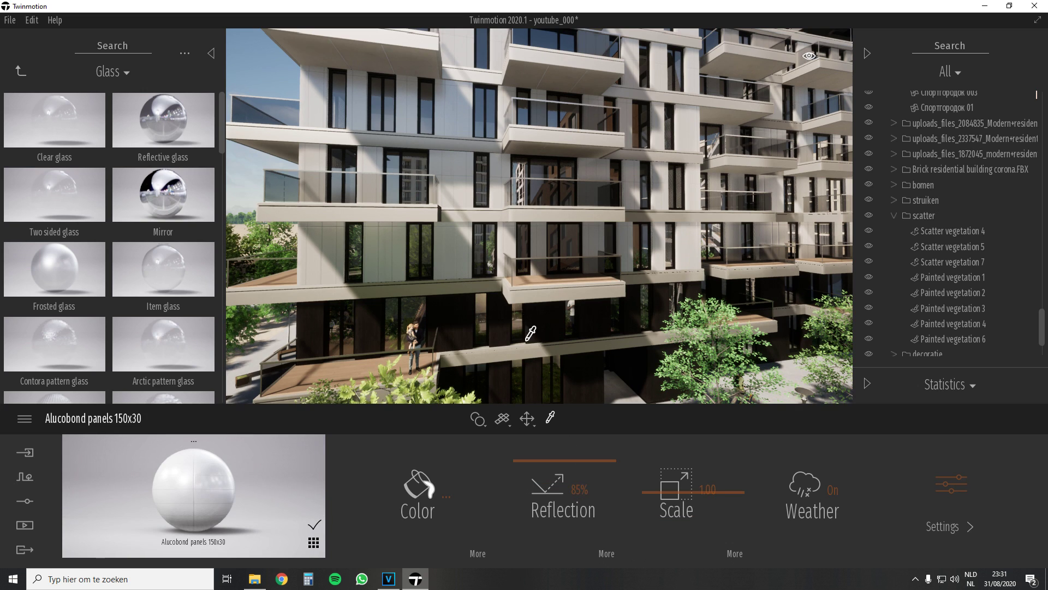
click(539, 192)
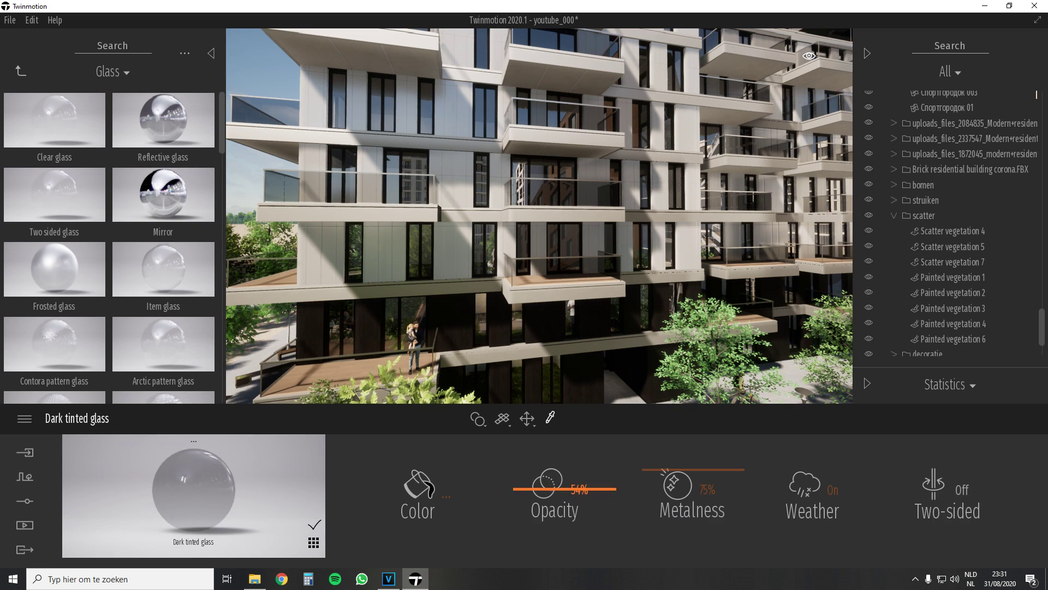
click(543, 171)
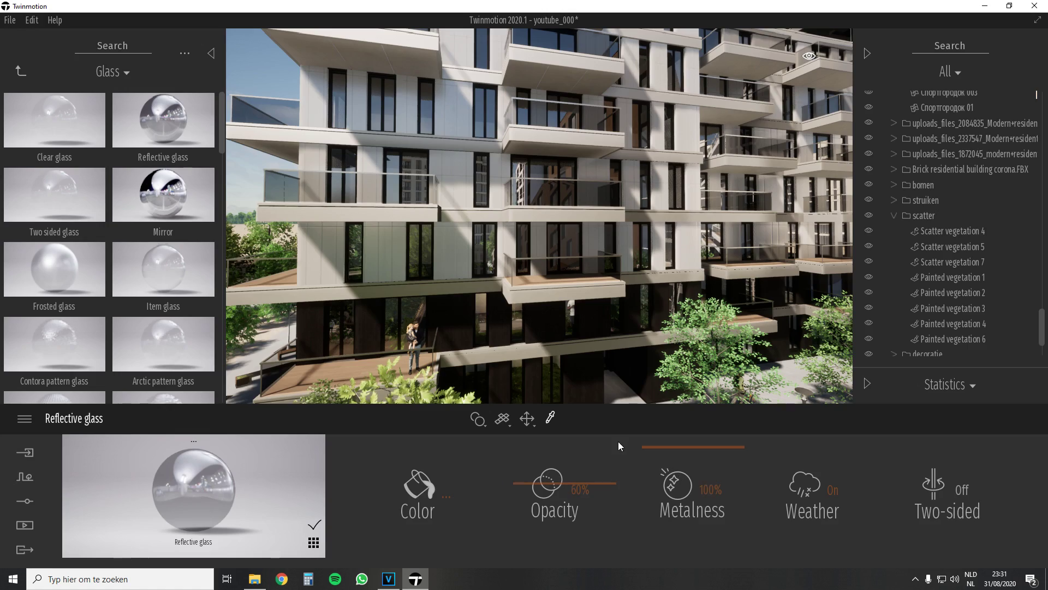
- Apply Two sided glass from the glass library to the windows of the white apartment building
key(w)
key(e)
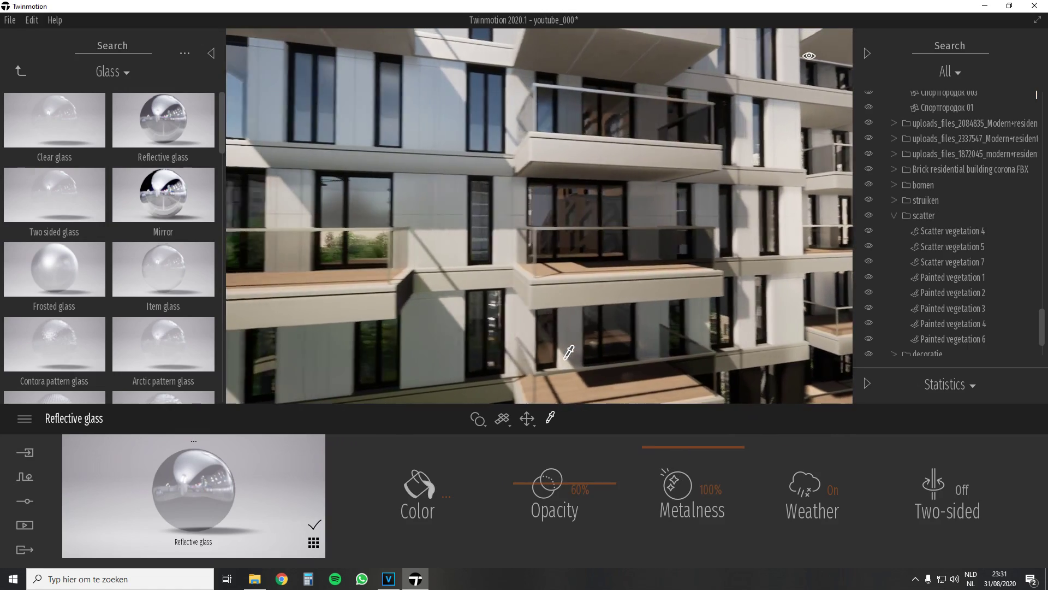
key(a)
scroll(569, 352, up, 5)
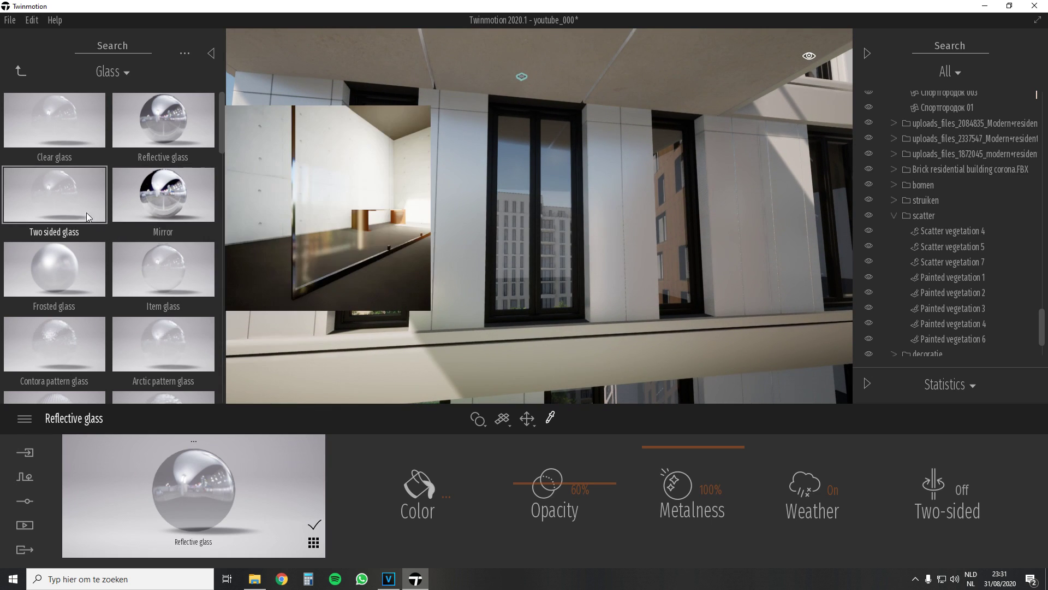
drag(87, 212, 506, 270)
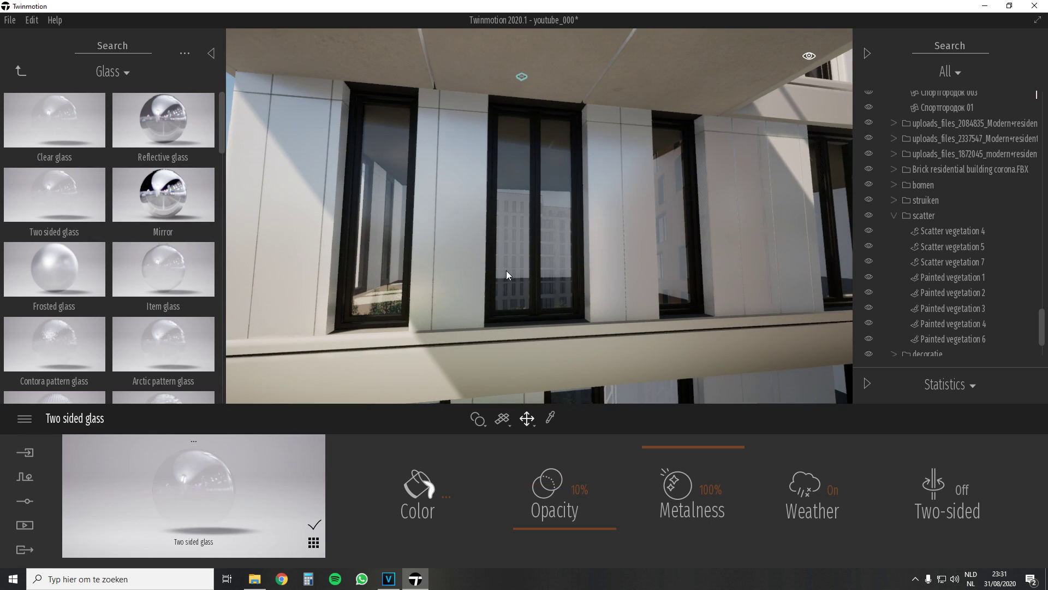
- Switch the building's window glass between Reflective glass and Two sided glass to compare their reflections across the facade
scroll(504, 276, down, 5)
mouse_move(503, 277)
middle_down()
mouse_move(404, 275)
mouse_move(501, 281)
middle_up()
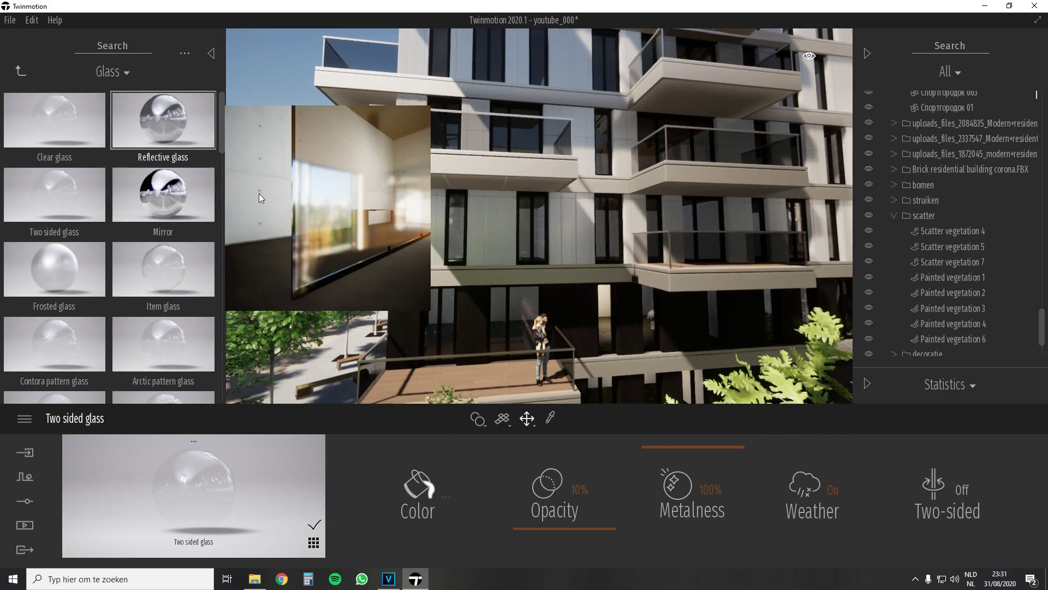
click(450, 310)
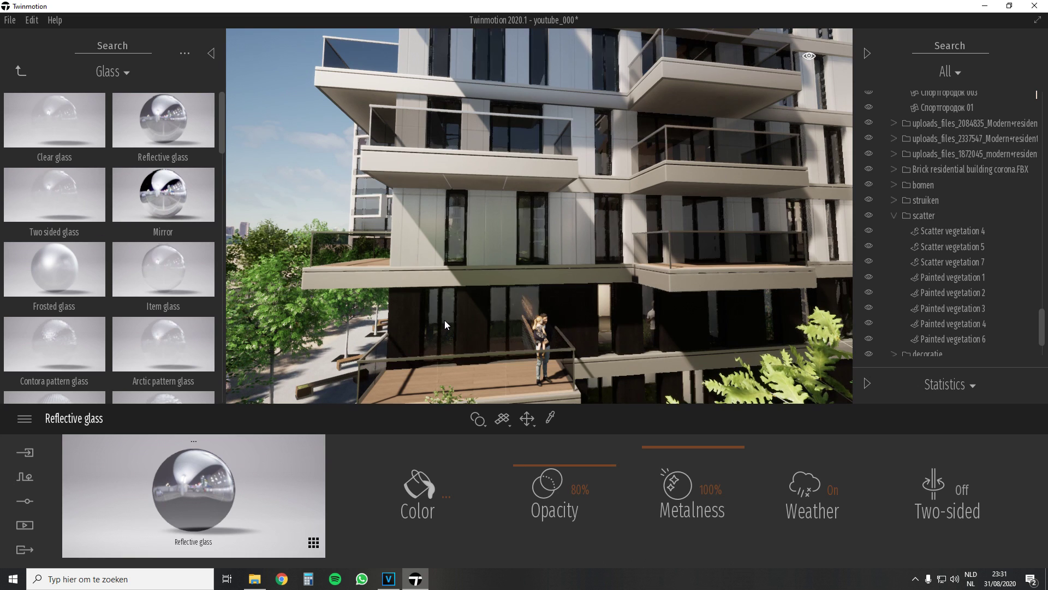
click(444, 320)
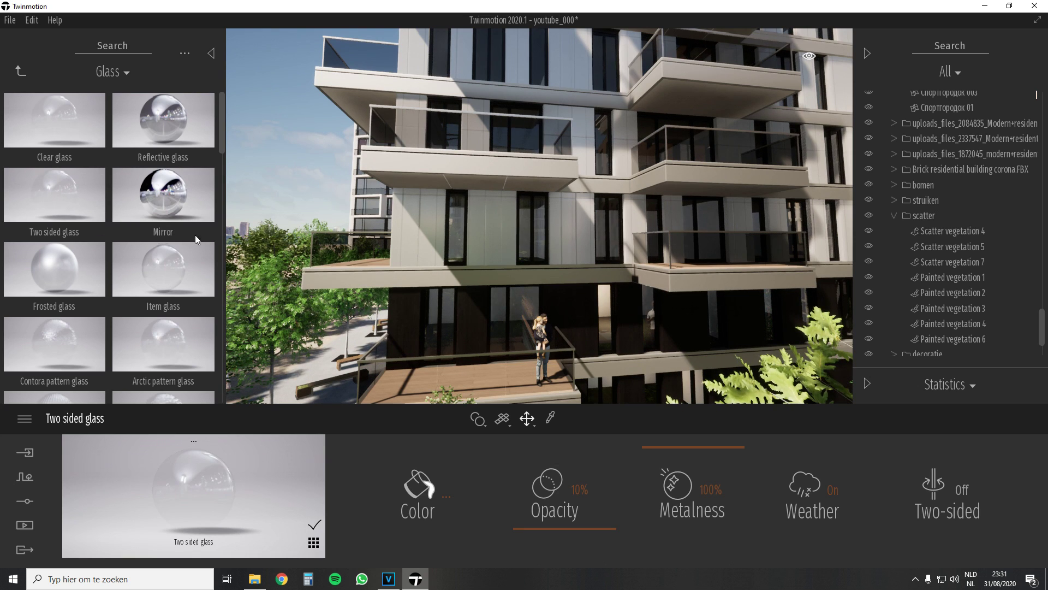
drag(159, 139, 444, 325)
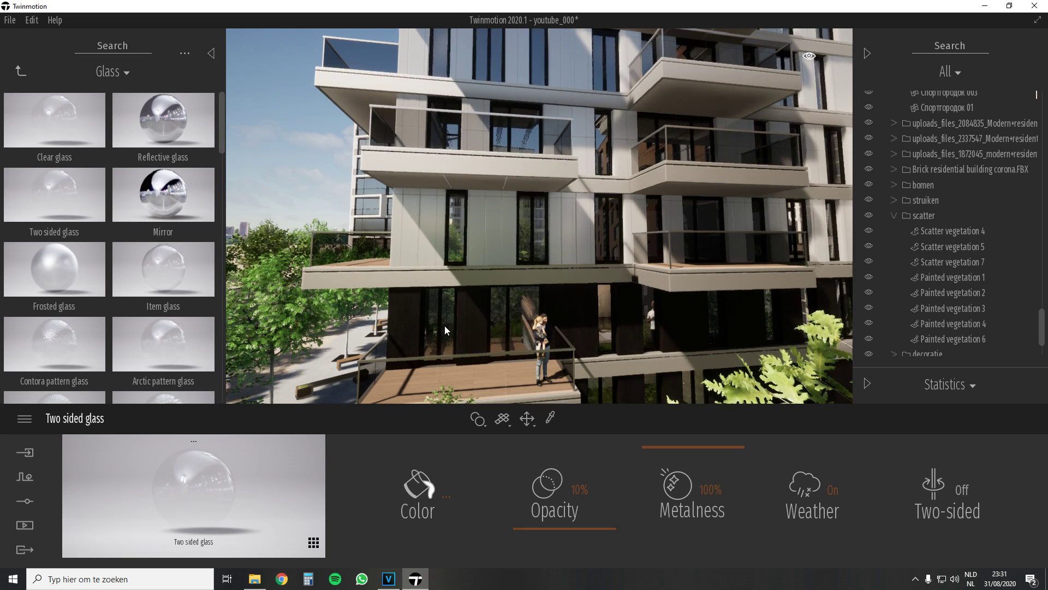
click(445, 325)
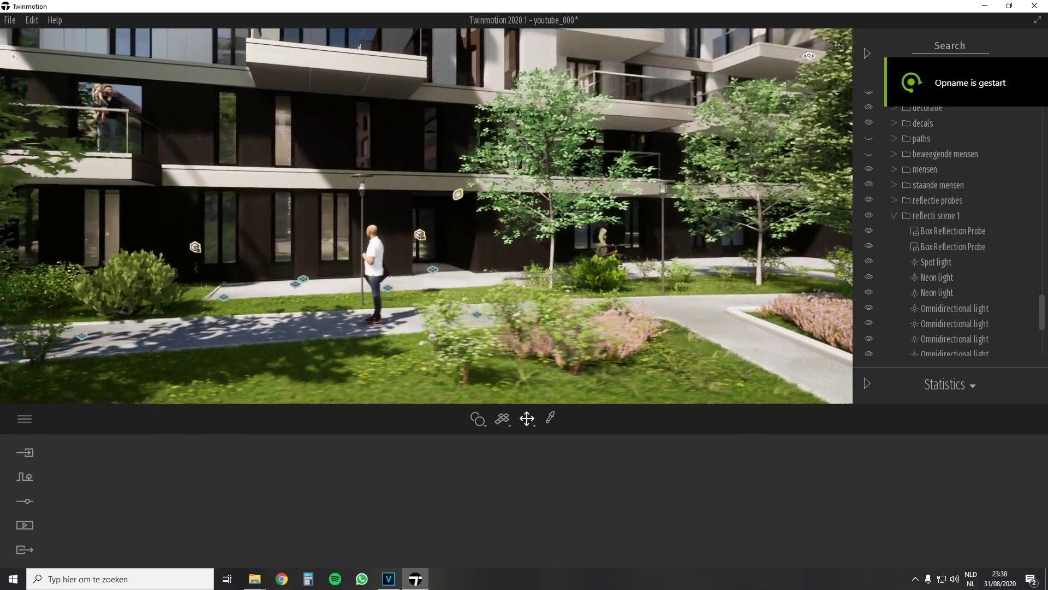
- Inspect the two Box Reflection Probes in front of the ground-floor windows and clear the selection
right_drag(481, 297, 448, 297)
key(w)
key(a)
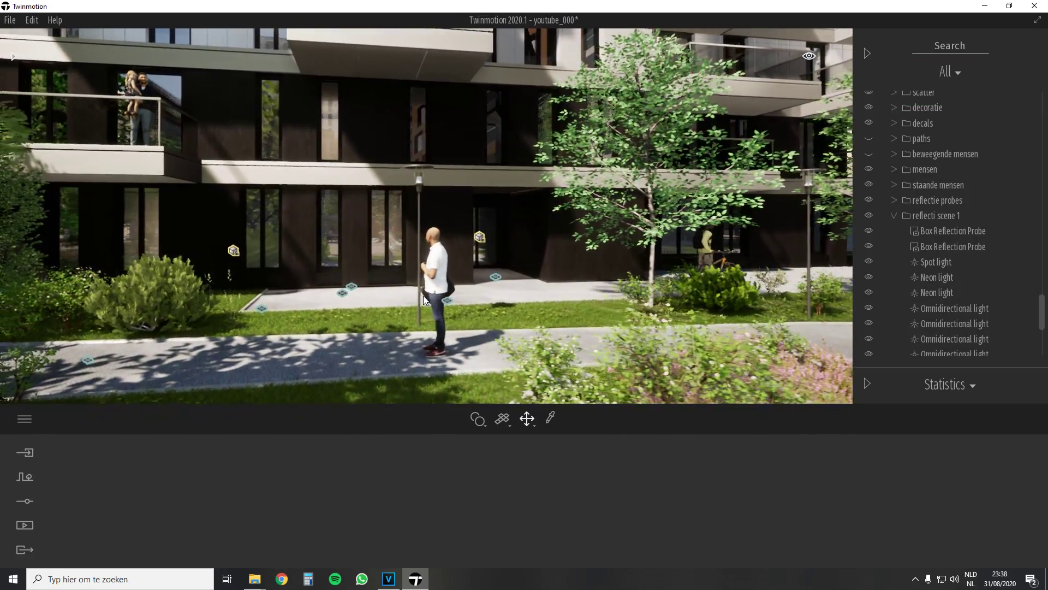
key(a)
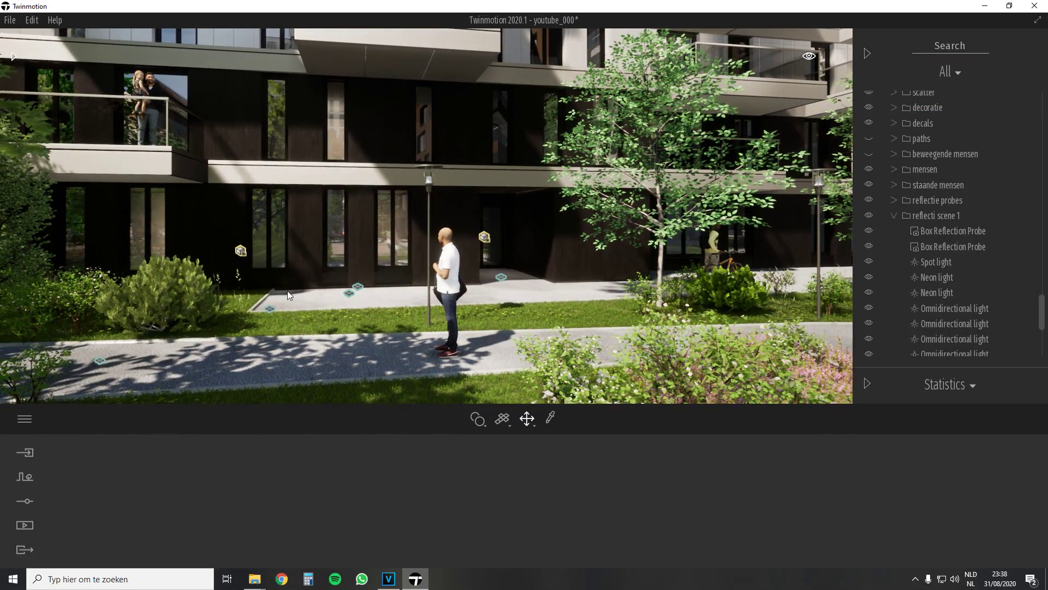
click(241, 251)
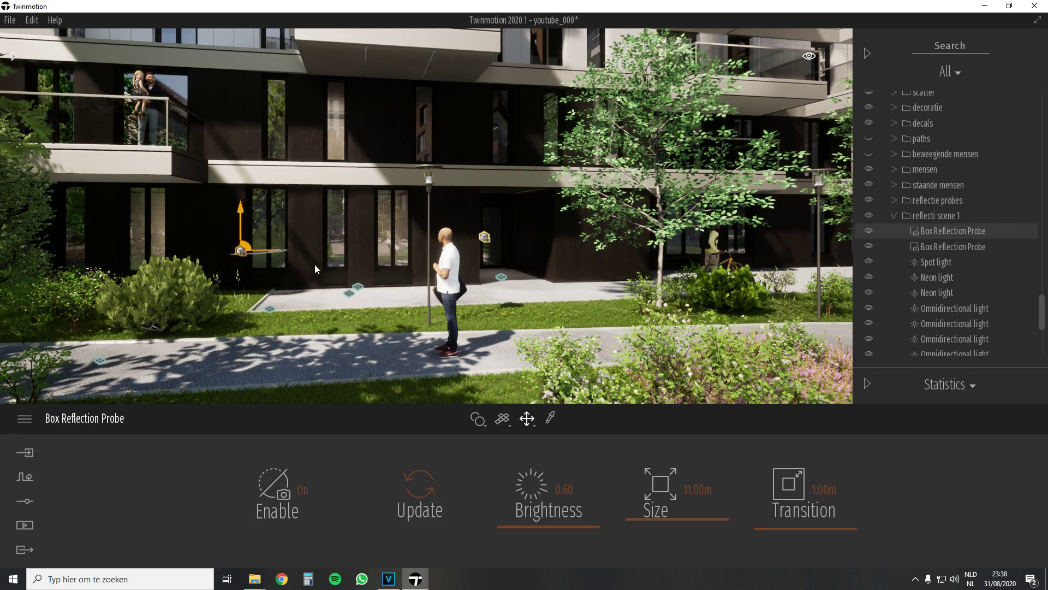
click(484, 237)
click(276, 221)
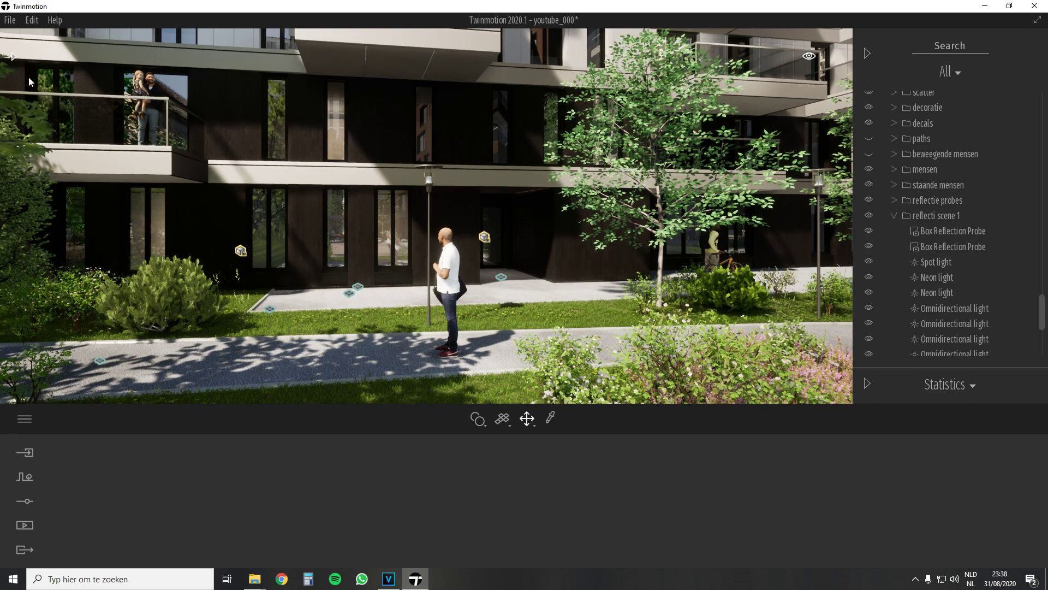
- Set the reflection volume resolution to 256 for both viewport and export in the preferences
click(25, 419)
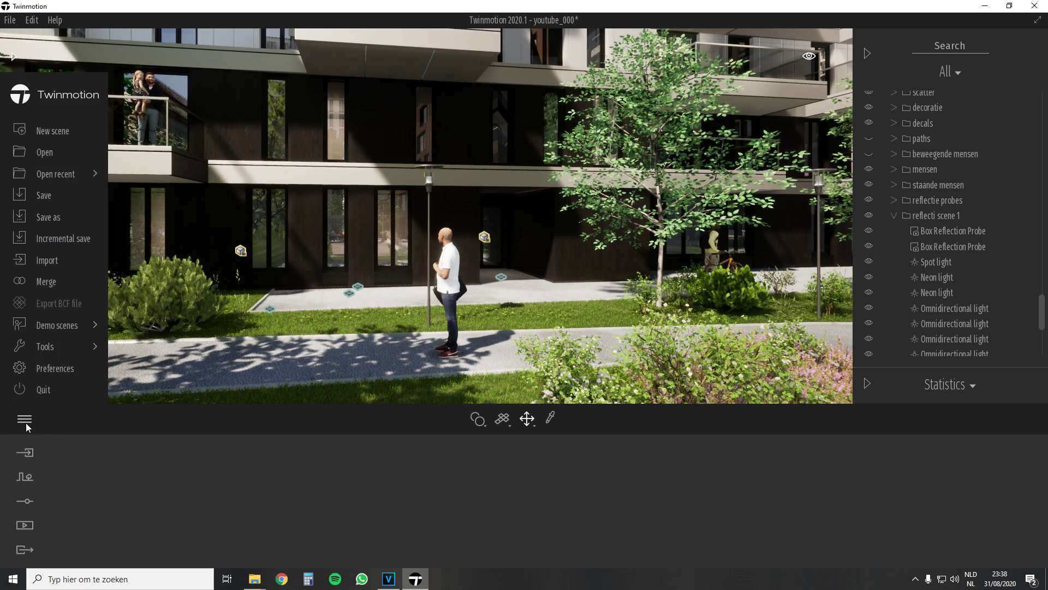
click(54, 369)
drag(453, 136, 703, 105)
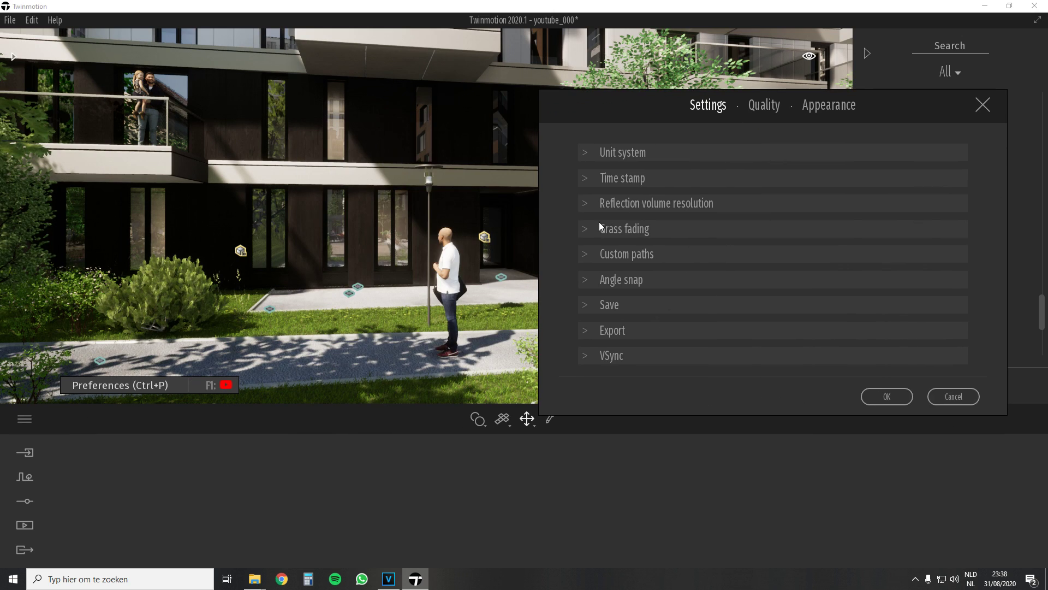
click(602, 203)
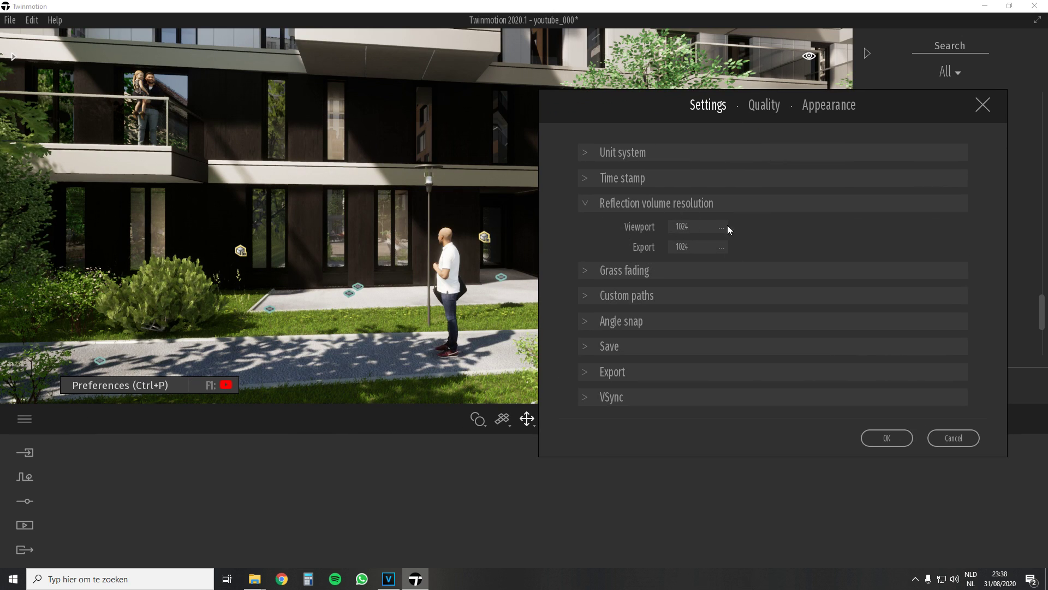
click(696, 228)
click(712, 278)
click(695, 247)
click(712, 297)
click(887, 437)
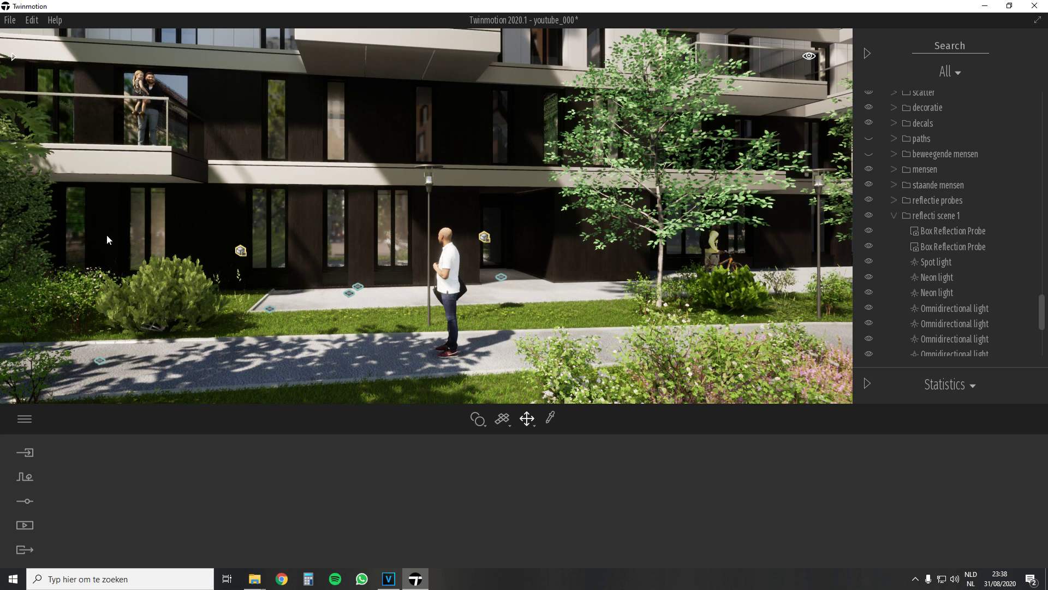
- Set the reflection volume resolution to 1024 for both viewport and export in the preferences
click(25, 418)
click(54, 368)
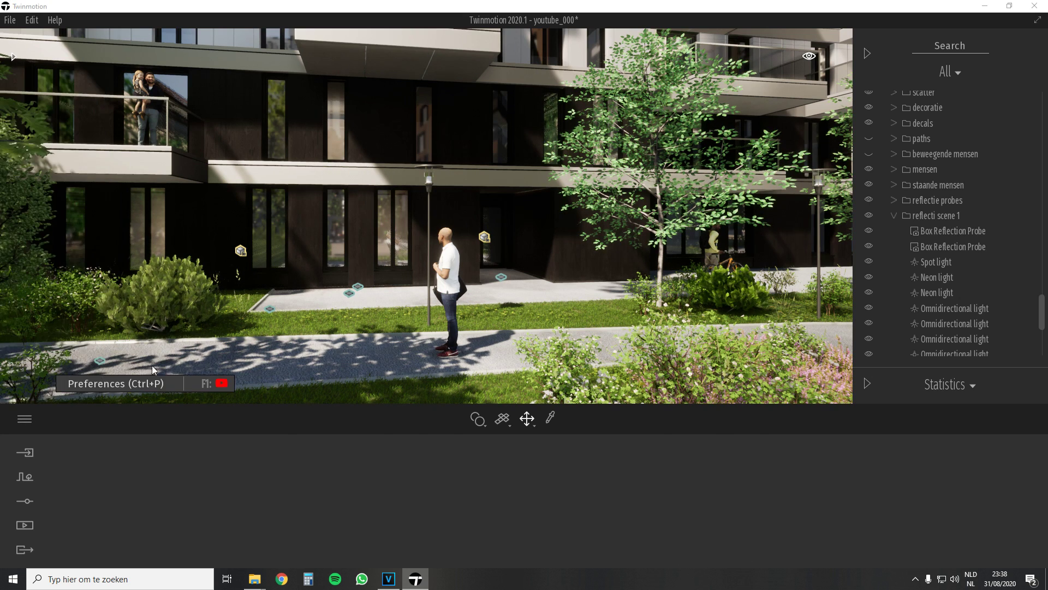
click(436, 236)
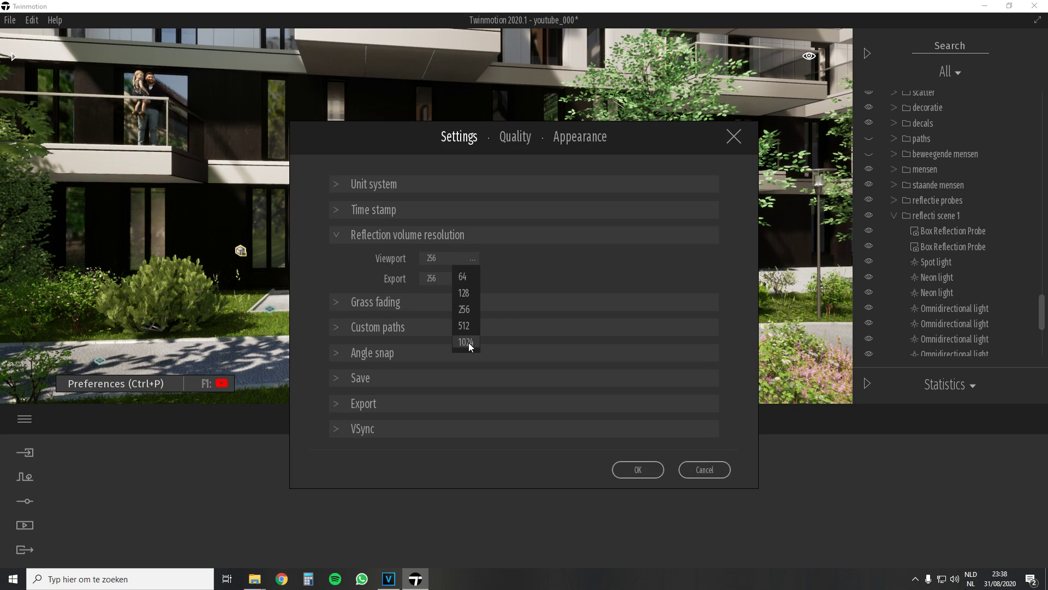
click(468, 362)
click(637, 466)
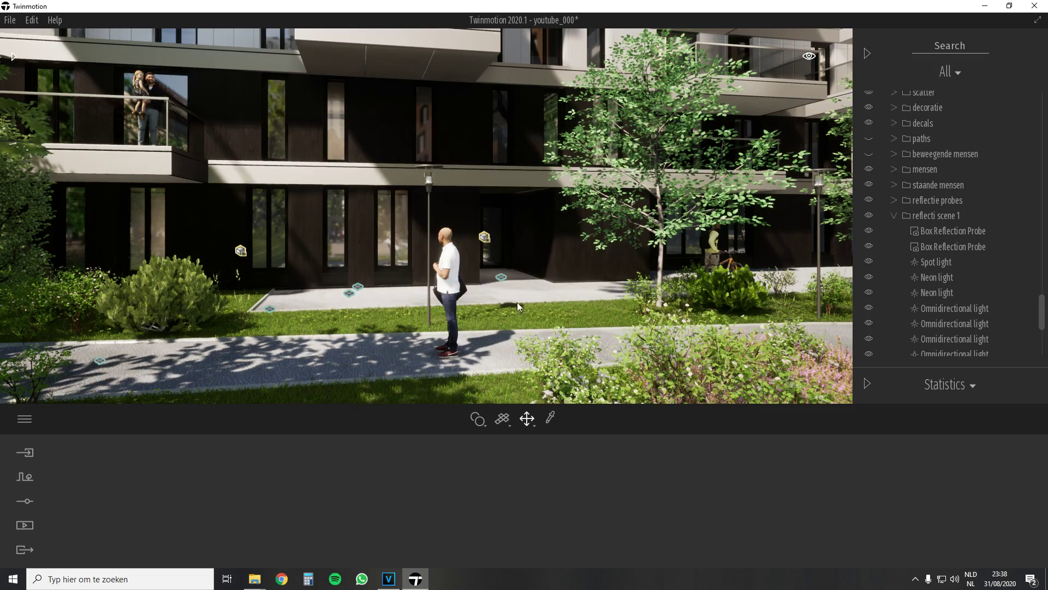
- Examine the window reflections along the apartment facade from a higher viewpoint and further along the building
key(e)
key(s)
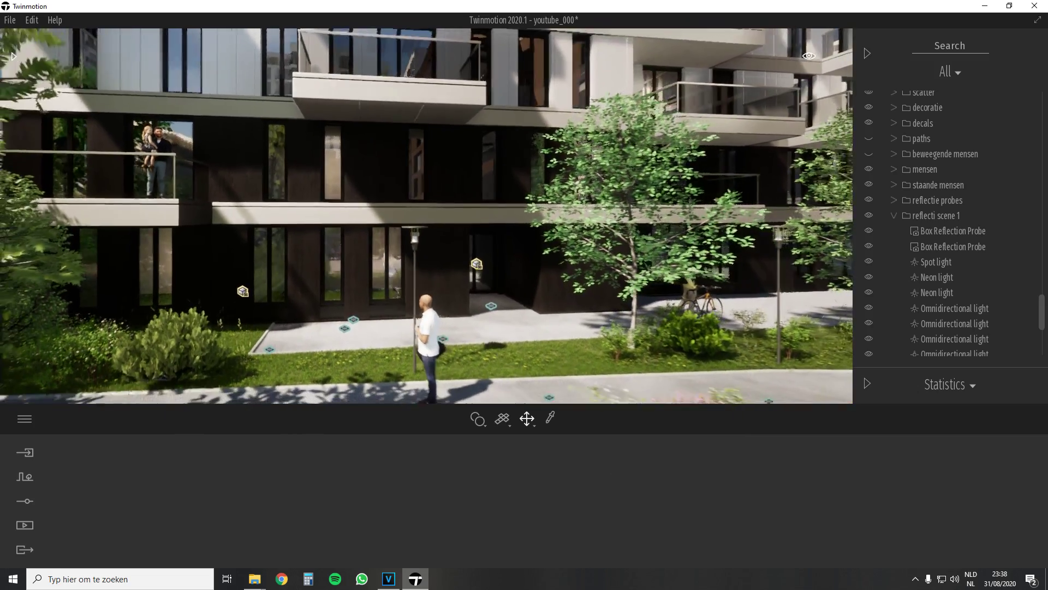
key(d)
key(e)
key(d)
key(w)
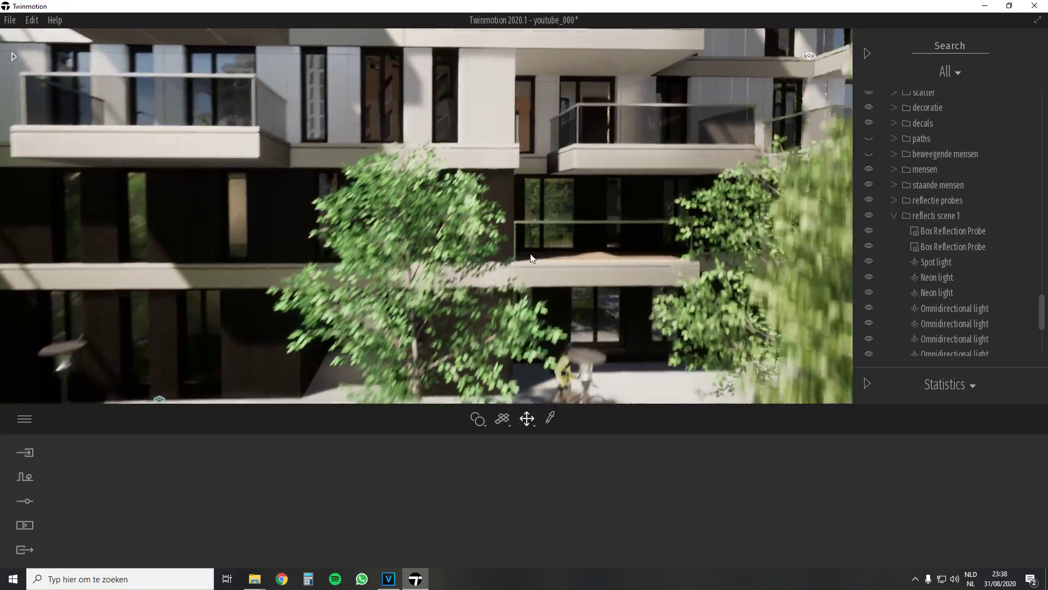
key(e)
key(s)
key(w)
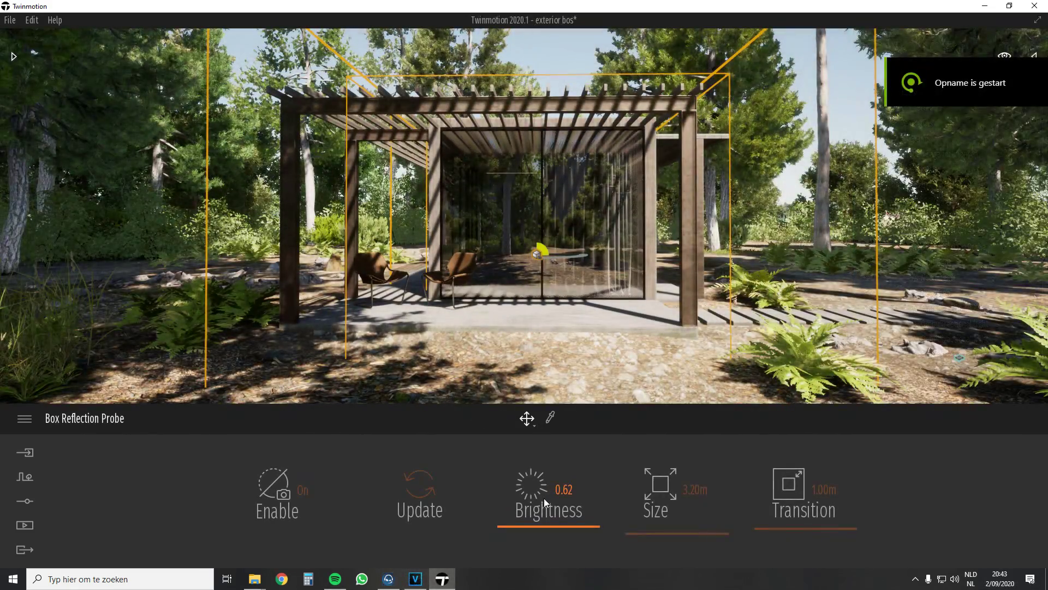
- Raise the brightness of the cabin's Box Reflection Probe to 1.79, and lower it to 0.68
drag(546, 511, 550, 509)
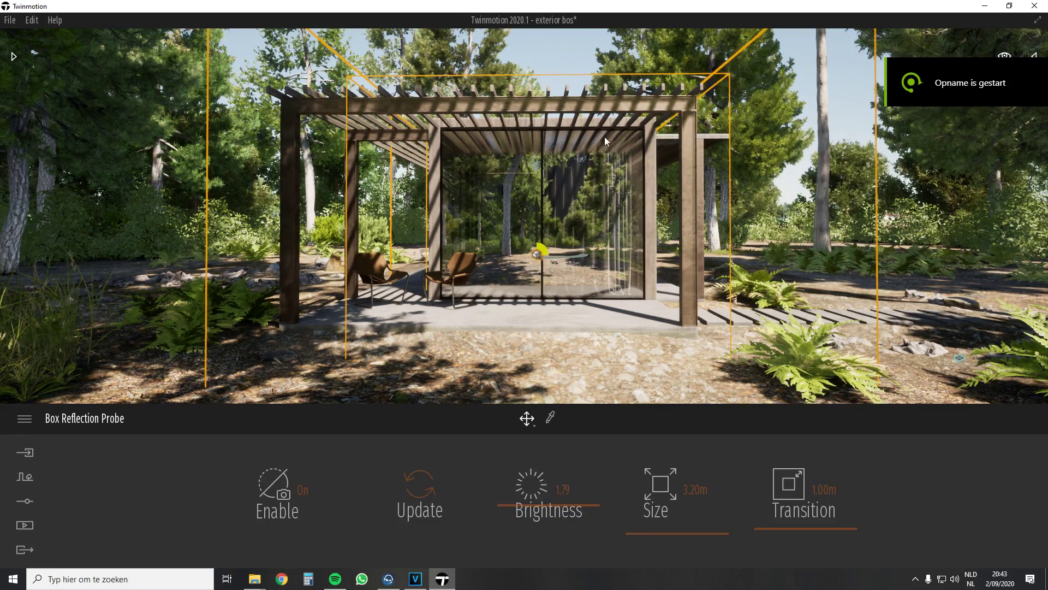
drag(536, 505, 534, 525)
- Examine the windows and reflection probes along the rest of the forest building
key(d)
right_drag(590, 382, 508, 374)
key(d)
right_drag(808, 322, 683, 320)
key(Right)
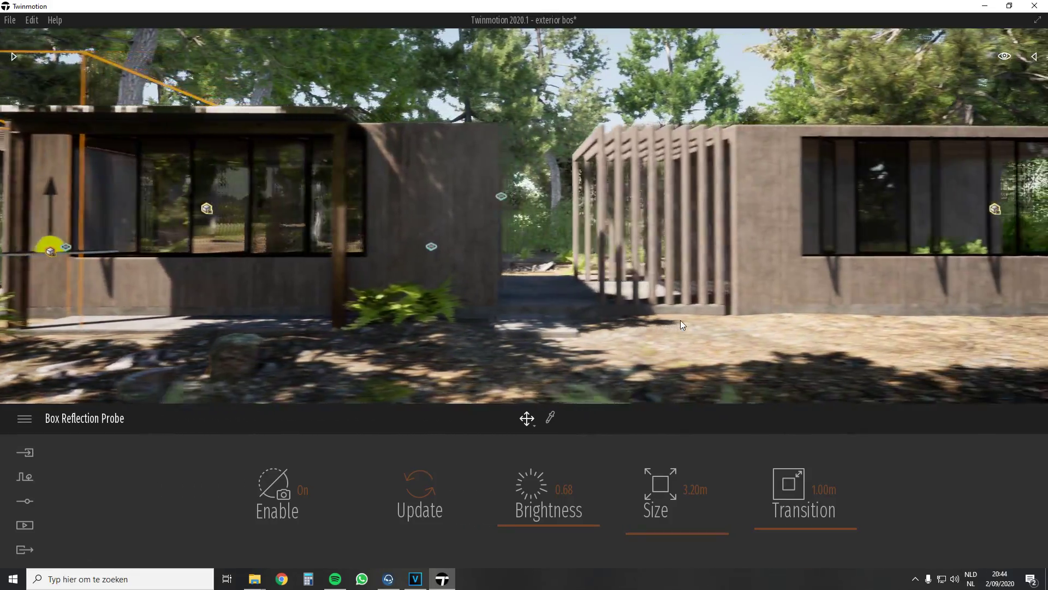
key(w)
key(d)
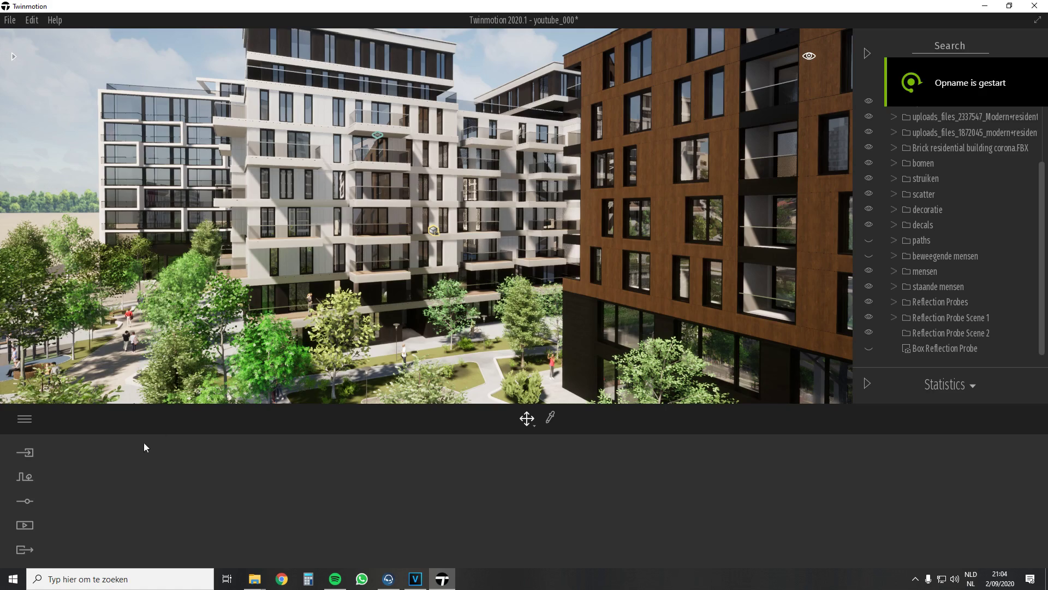
- Load the saved video 1 and select the Box Reflection Probe beside the shrub at the building's ground floor
click(23, 526)
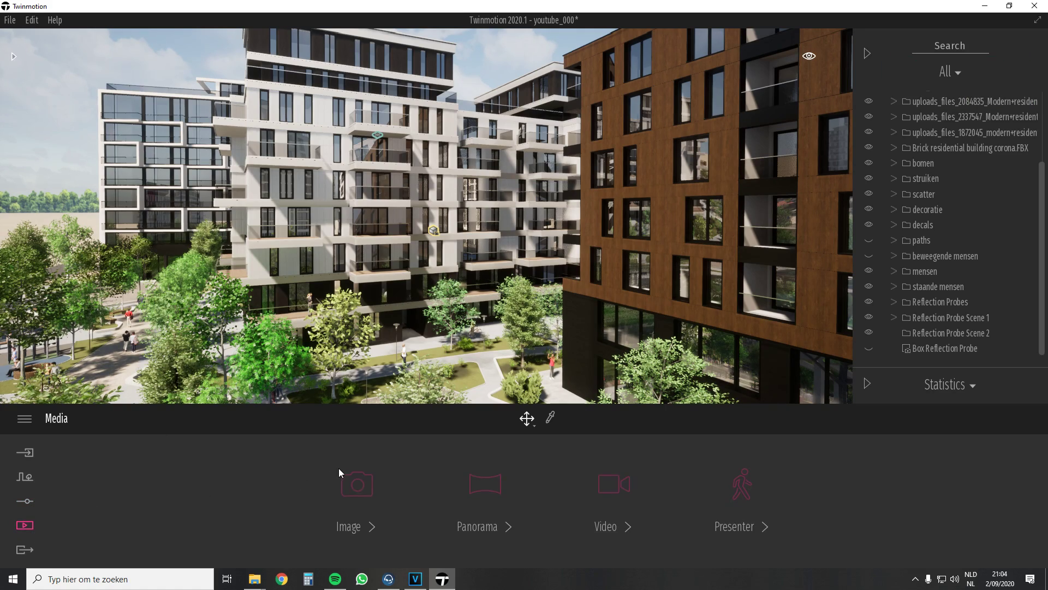
click(606, 486)
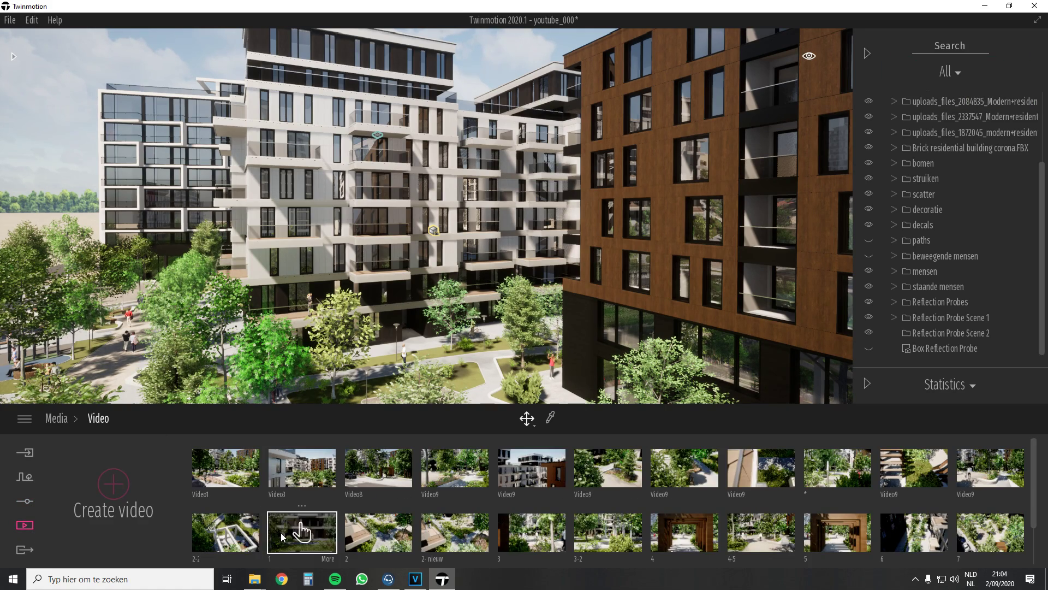
click(280, 533)
click(332, 241)
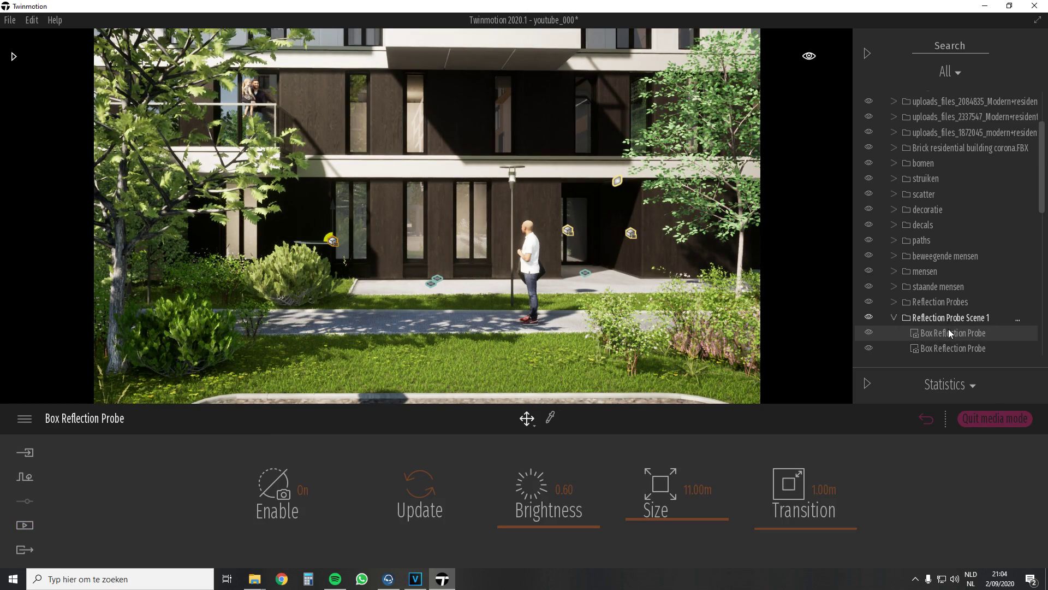
- Review each Box Reflection Probe in the Reflection Probe Scene 1 folder, and leave media mode
click(960, 349)
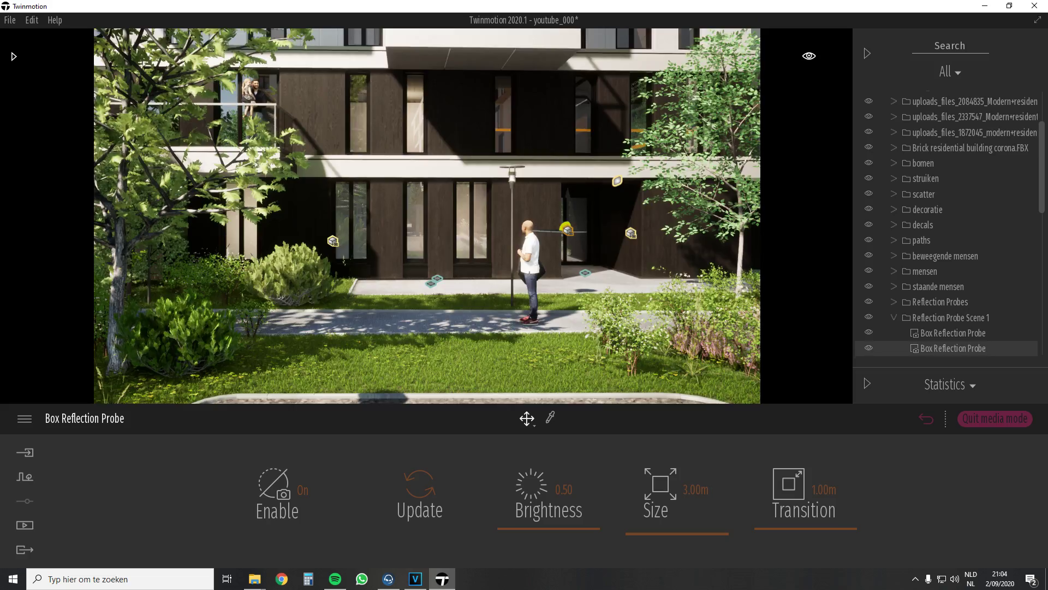
right_drag(524, 306, 655, 322)
scroll(938, 328, down, 1)
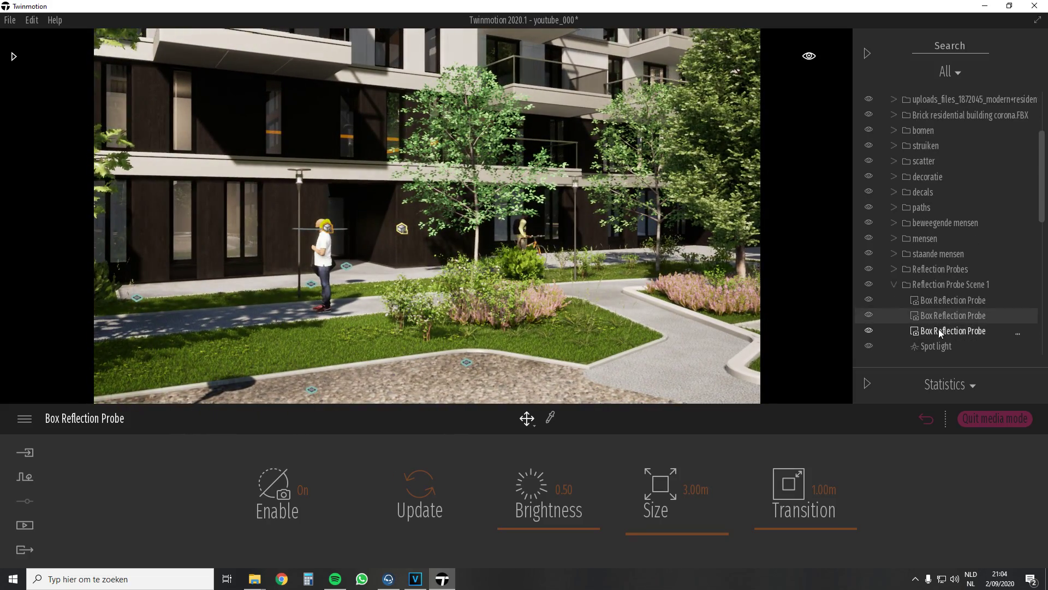
click(940, 331)
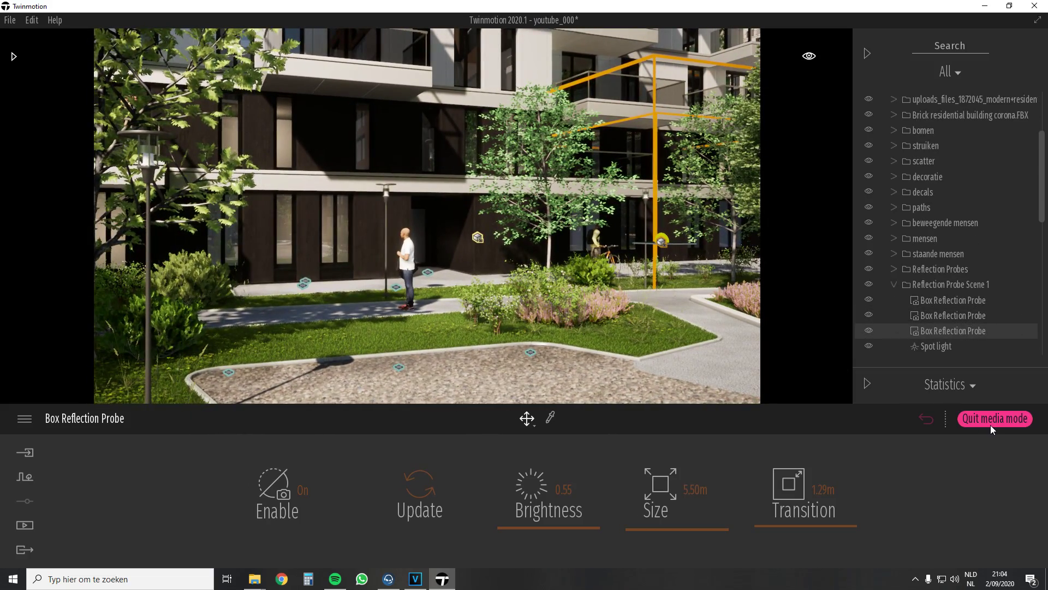
click(994, 419)
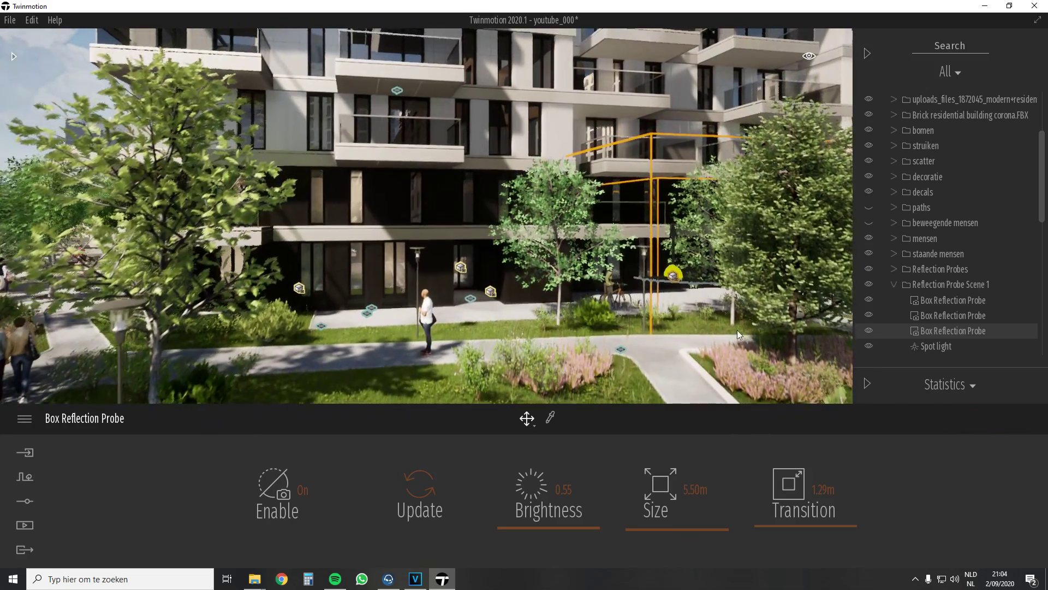
click(952, 314)
click(952, 300)
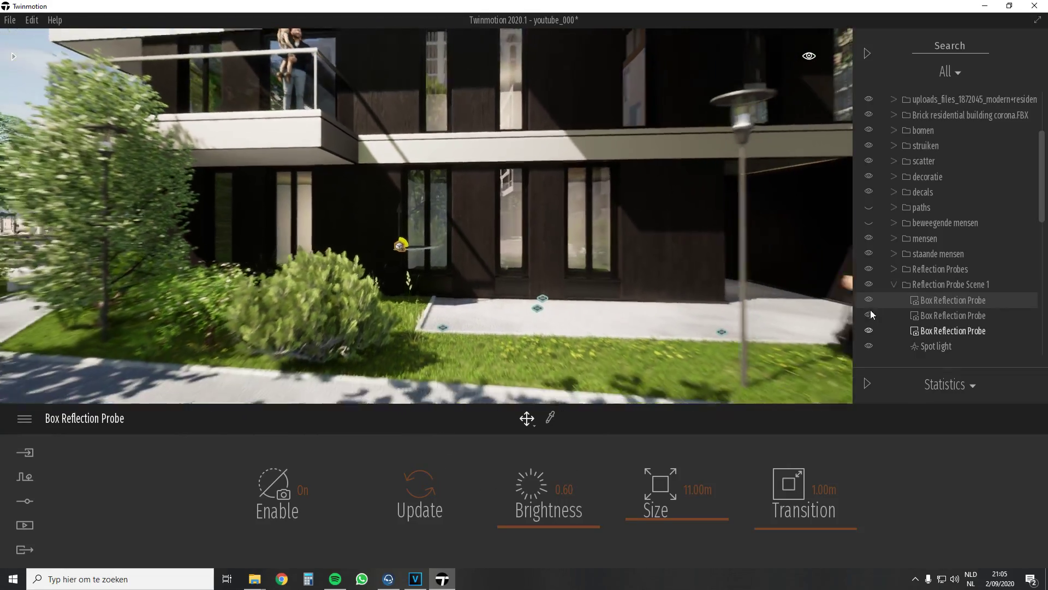
- Hide the Reflection Probe Scene 1 and Reflection Probes folders and the separate Box Reflection Probe
click(869, 284)
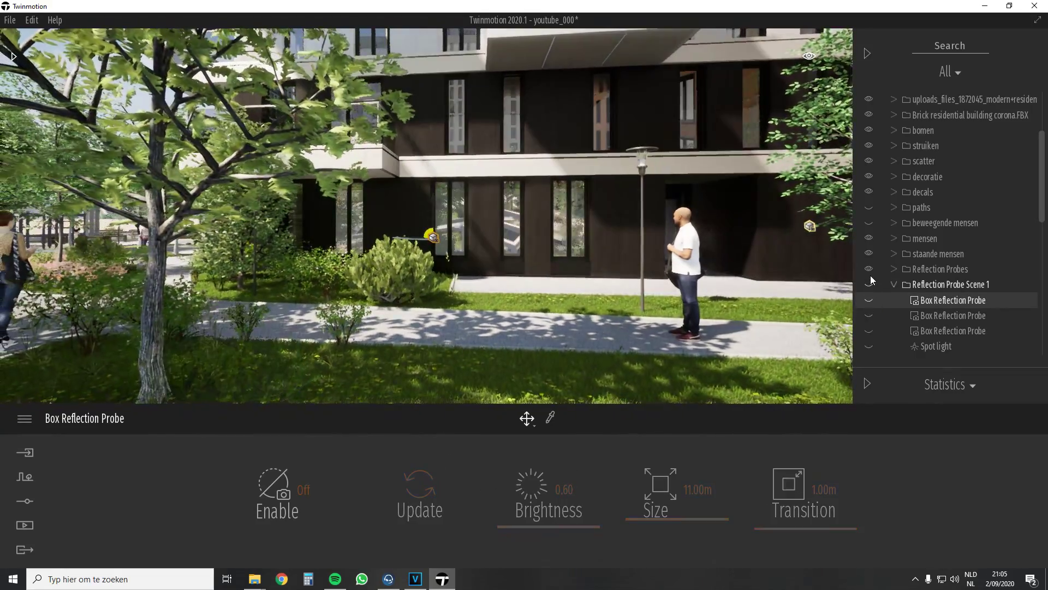
click(869, 269)
scroll(952, 300, down, 3)
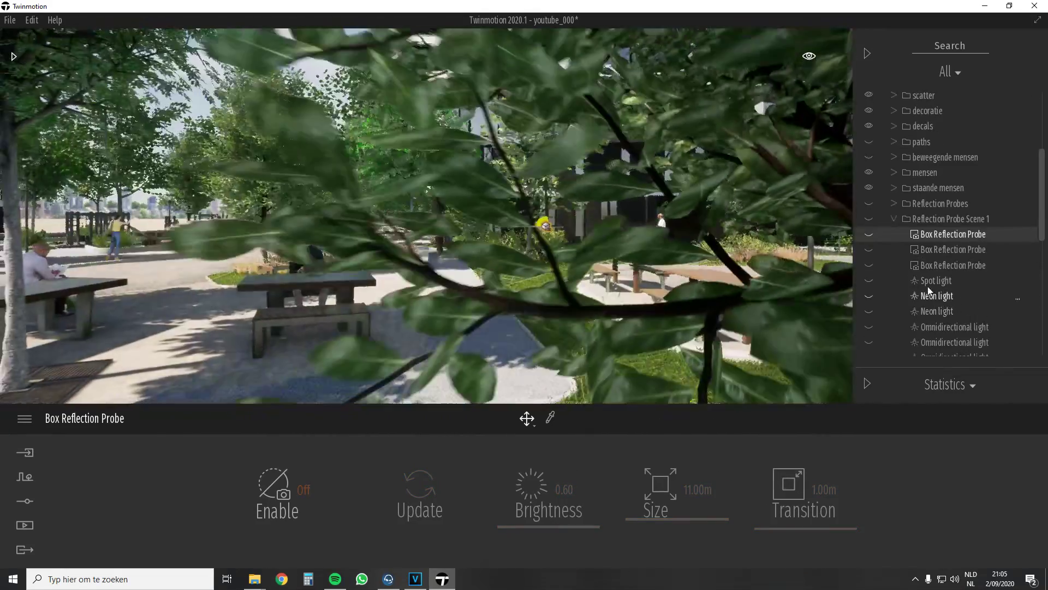
click(896, 234)
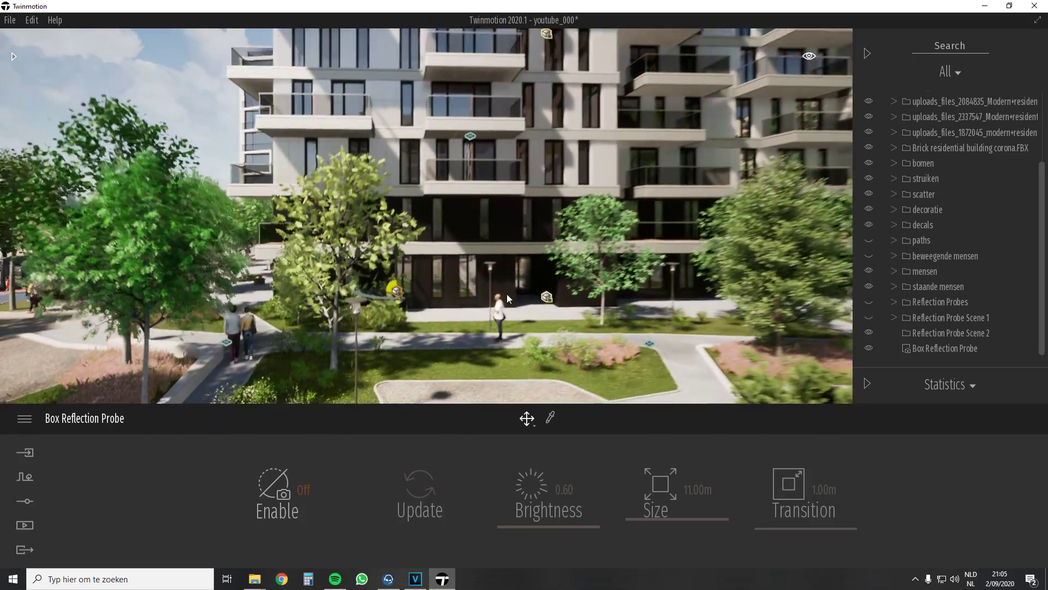
click(869, 348)
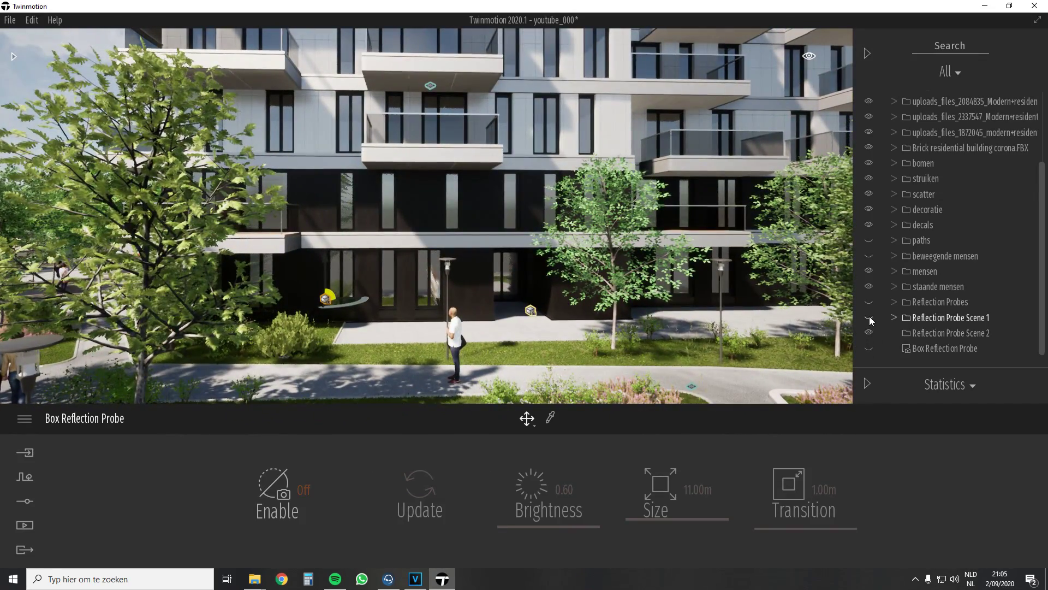
- Show the Reflection Probes and Reflection Probe Scene 1 folders again, and examine the ground-floor window reflections up close
click(869, 318)
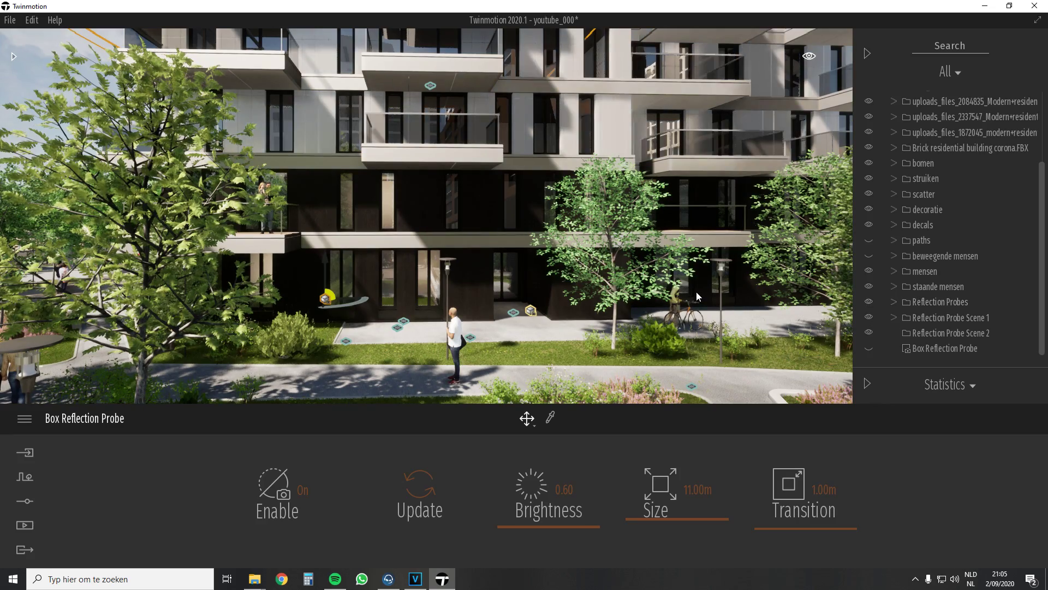
key(w)
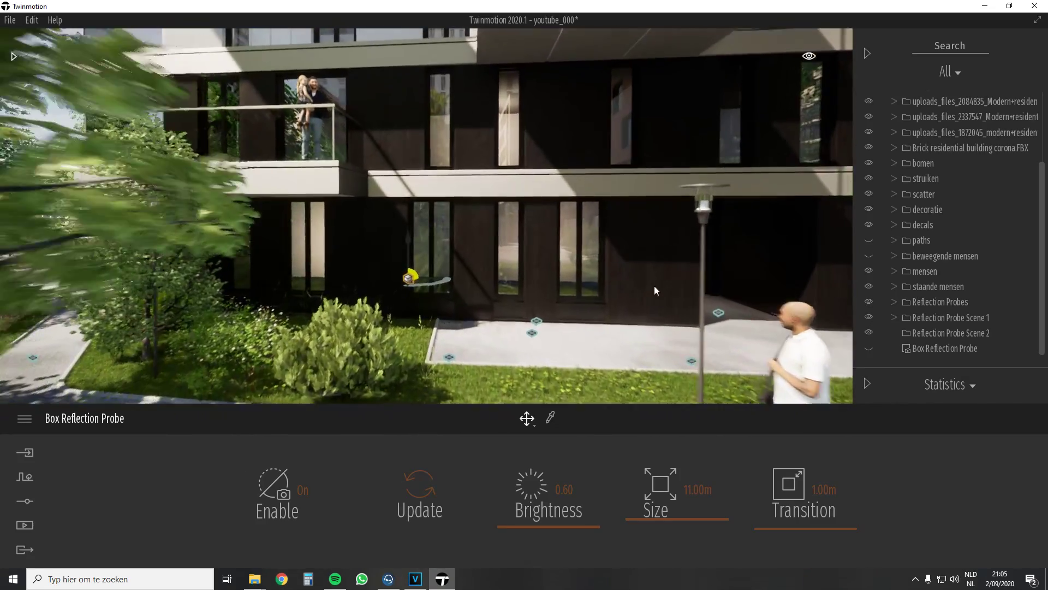
mouse_move(654, 290)
right_down()
mouse_move(654, 250)
mouse_move(654, 298)
right_up()
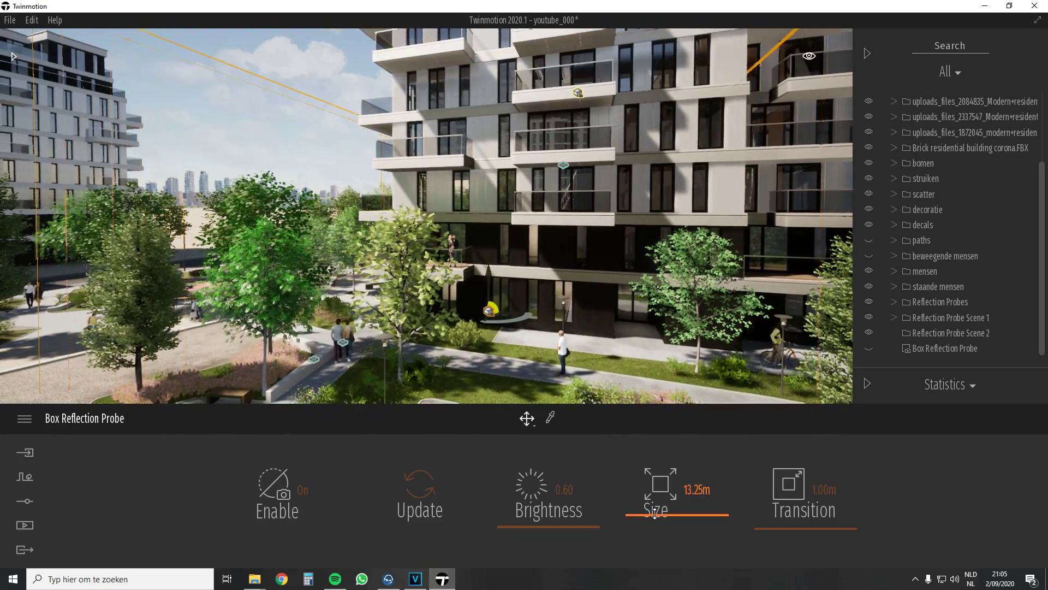
- Enlarge the ground-floor Box Reflection Probe to 14.73 m, reduce it to 11.48 m, and inspect its coverage of the facade
drag(654, 516, 662, 509)
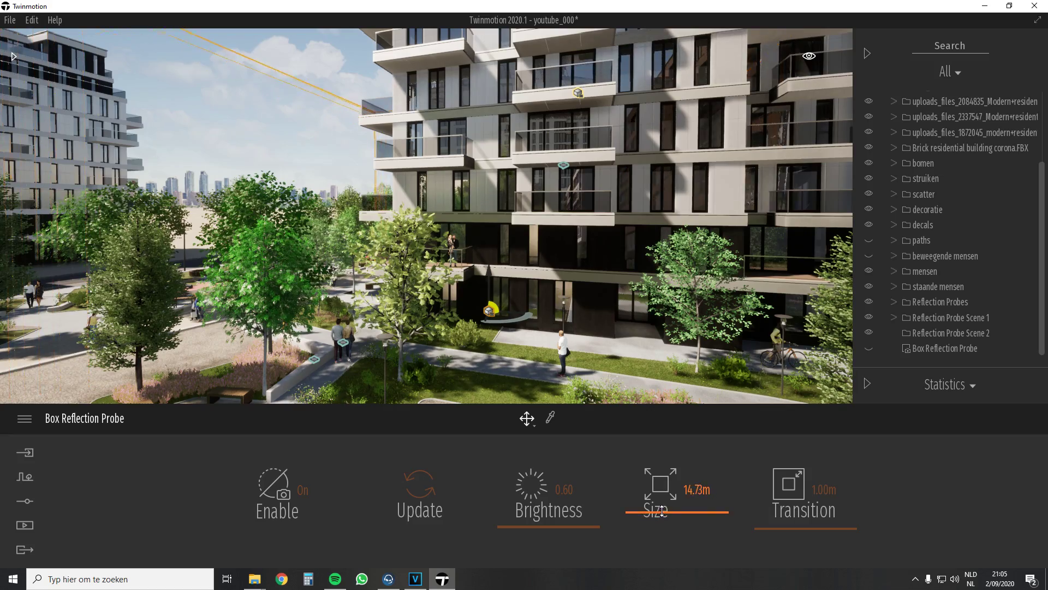
drag(663, 512, 663, 517)
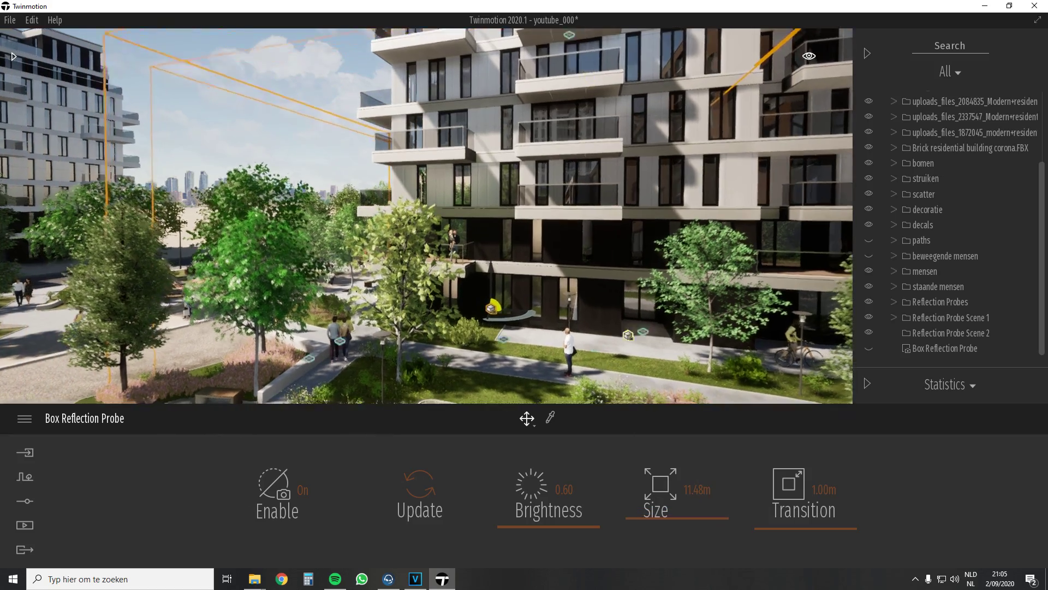
key(s)
key(w)
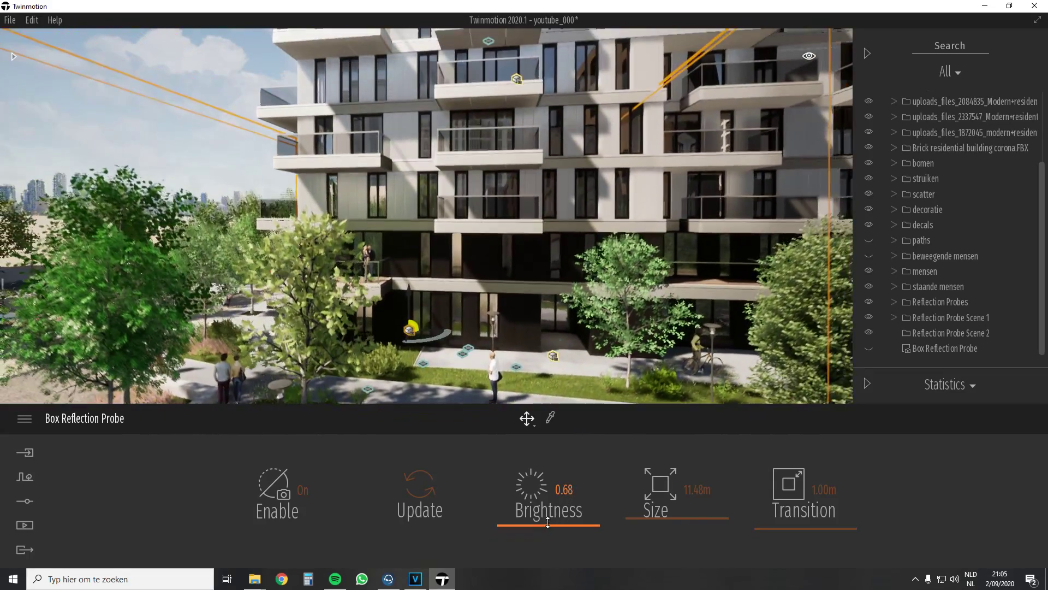
- Raise the ground-floor Box Reflection Probe's brightness in daylight, and lower it in the dark evening scene
mouse_move(547, 525)
mouse_down()
mouse_move(555, 494)
mouse_move(553, 523)
mouse_up()
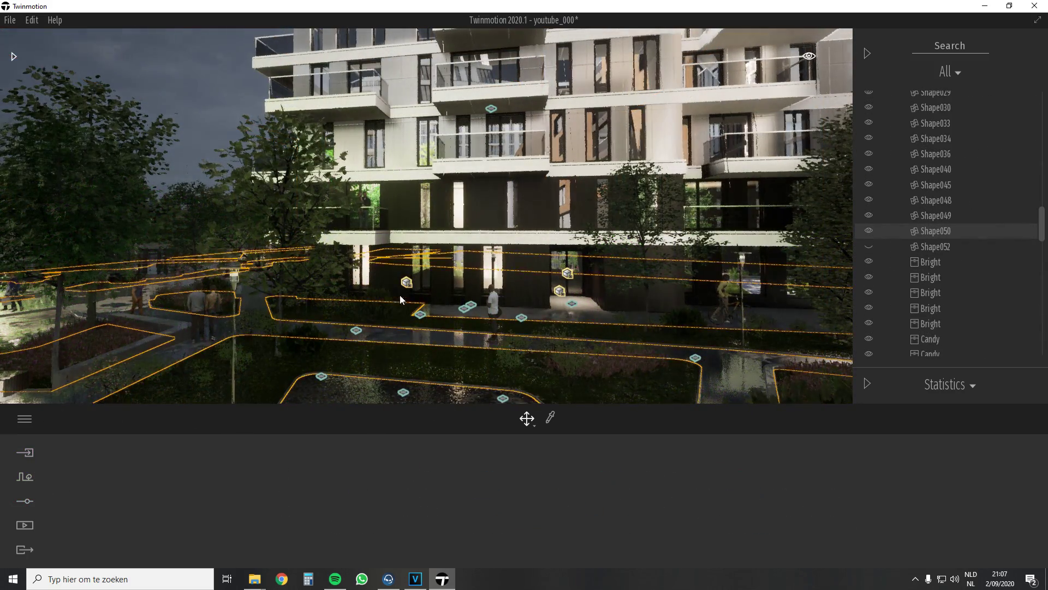
click(406, 282)
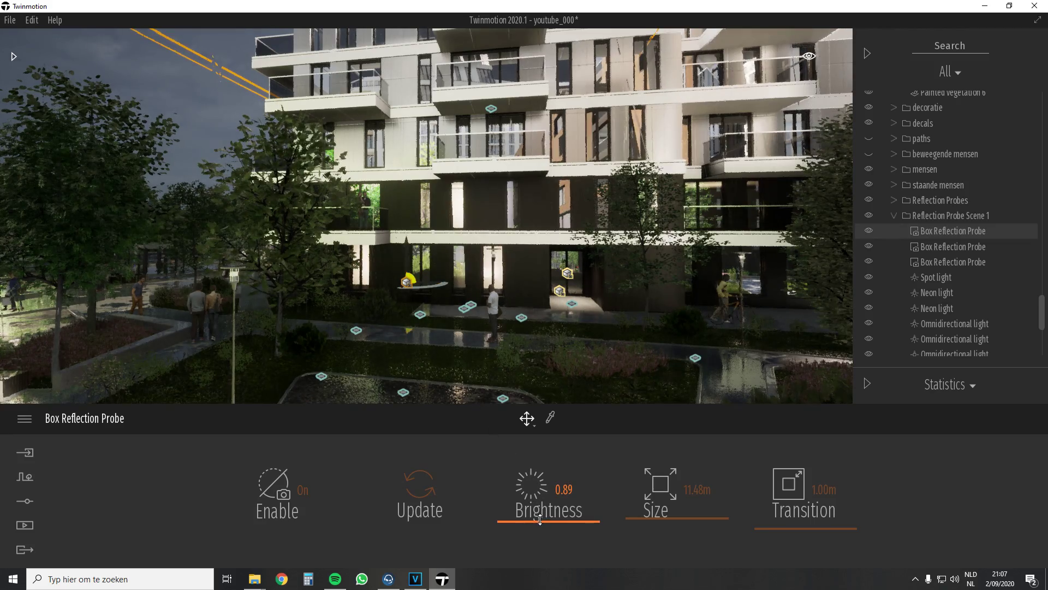
drag(540, 520, 537, 540)
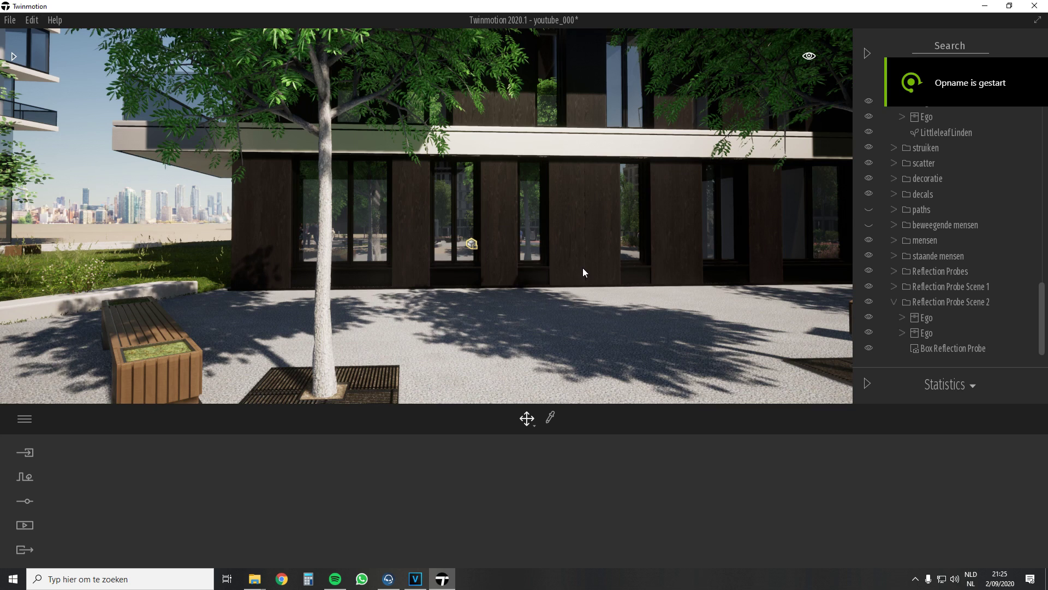
- Hide the two Ego trees in Reflection Probe Scene 2 and update that folder's Box Reflection Probe
click(944, 349)
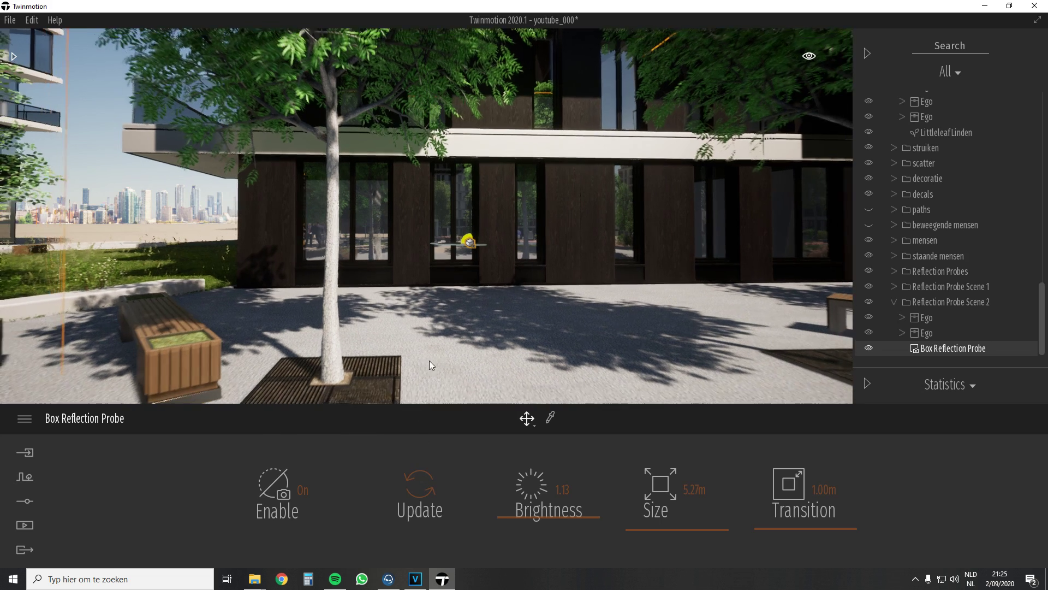
click(868, 317)
click(869, 332)
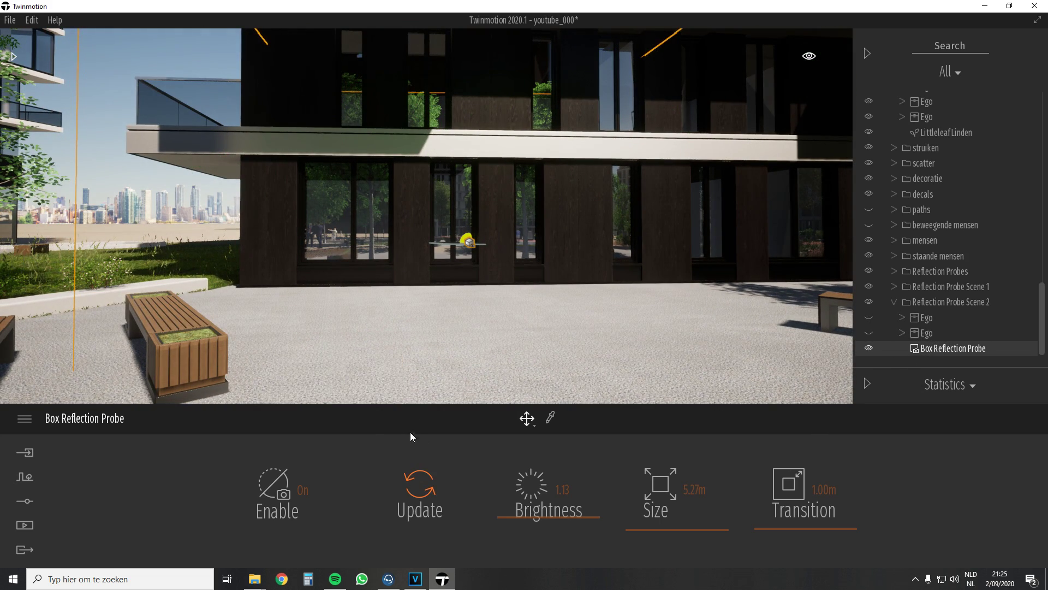
shift+middle_drag(382, 244, 410, 244)
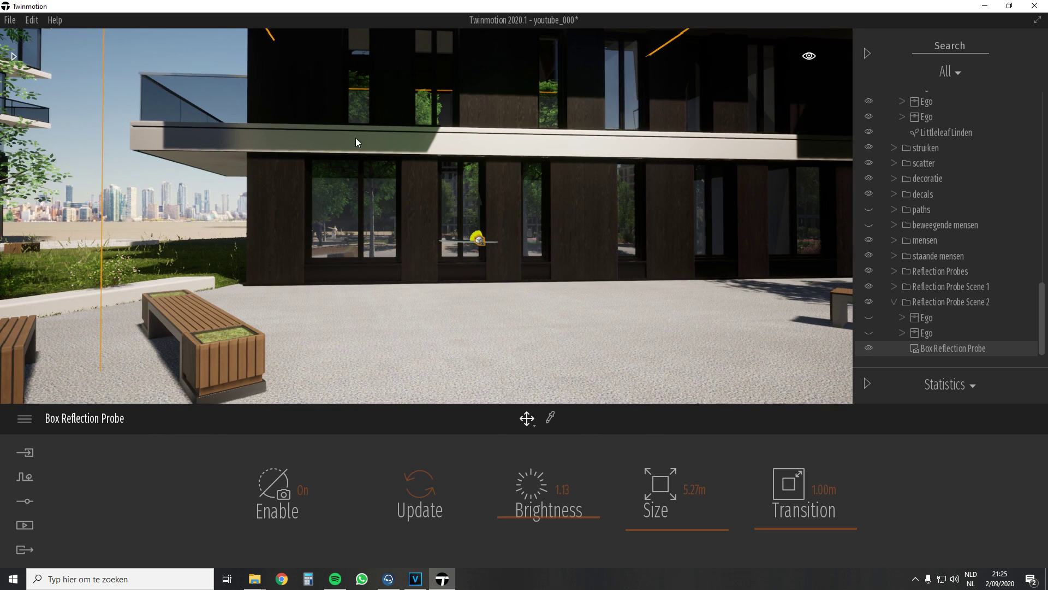
key(d)
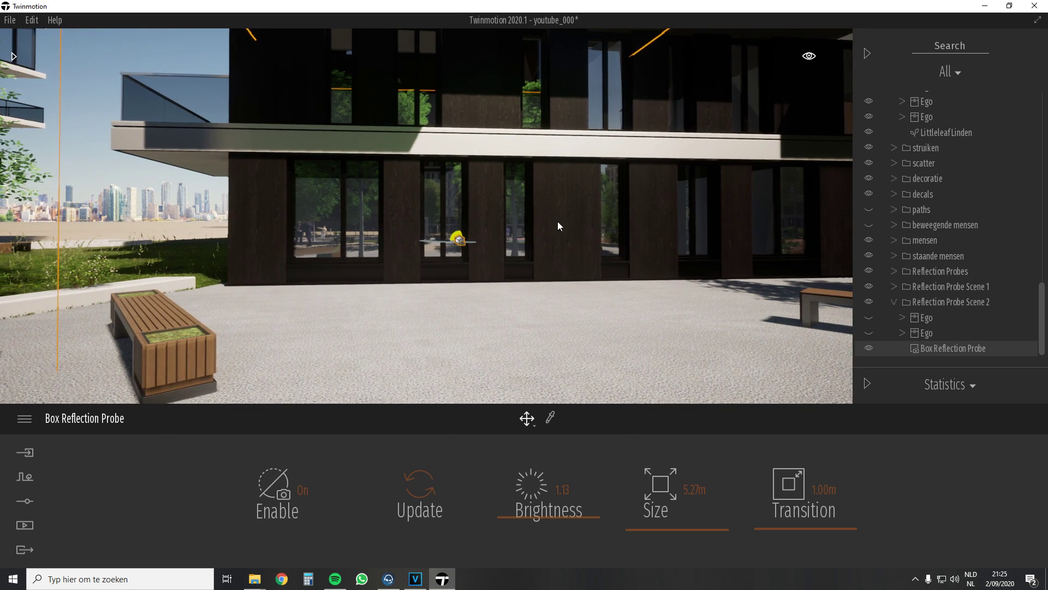
click(419, 491)
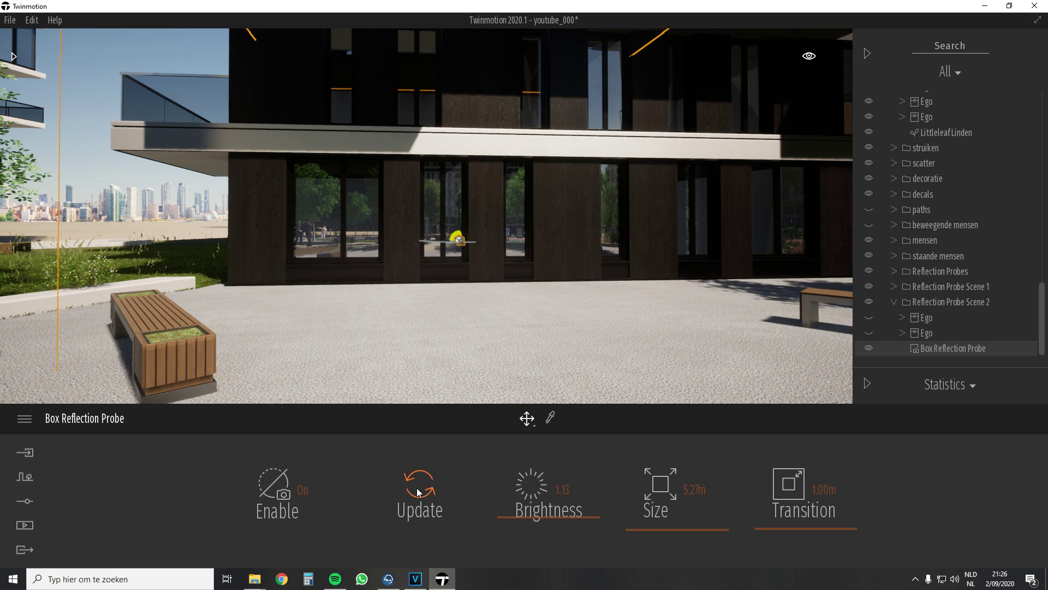
- Show the two Ego trees to compare the window reflections, and hide them again
click(869, 318)
click(869, 332)
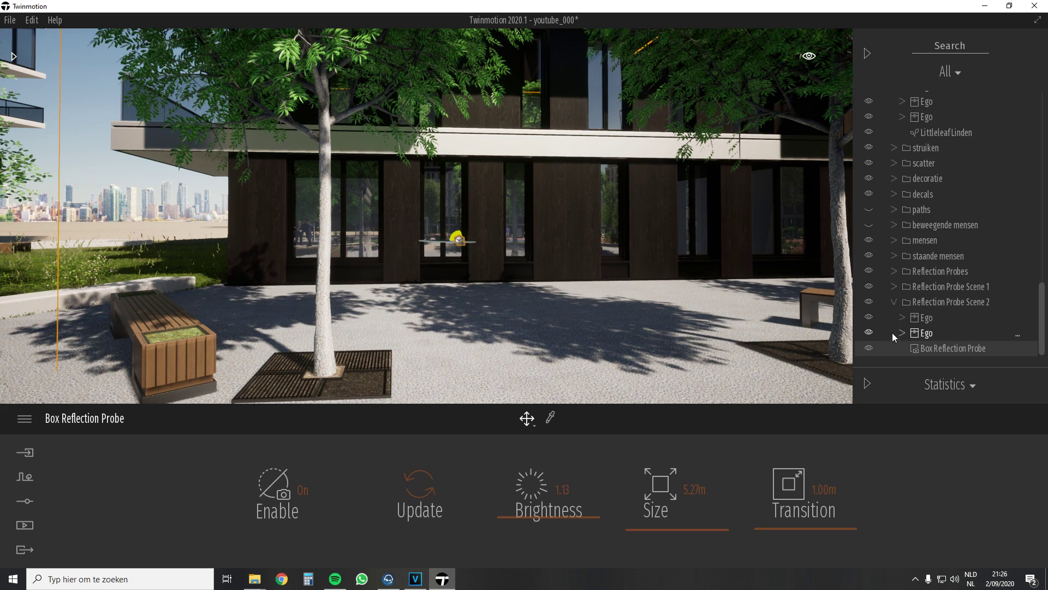
click(869, 317)
click(869, 333)
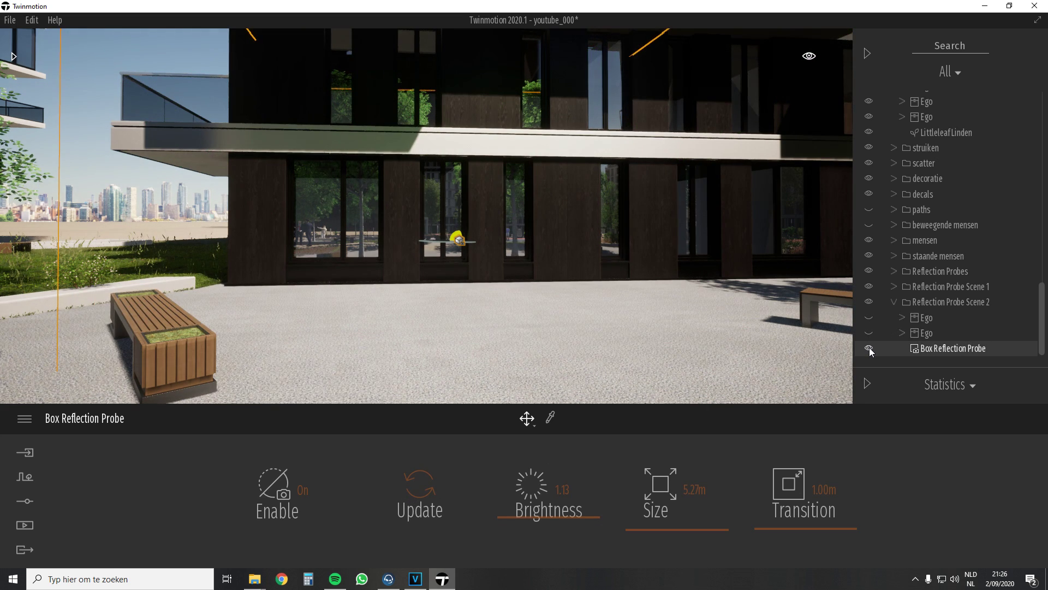
- Turn the Reflection Probe Scene 2 Box Reflection Probe off and on, and make the two Ego trees visible again
click(868, 349)
click(869, 348)
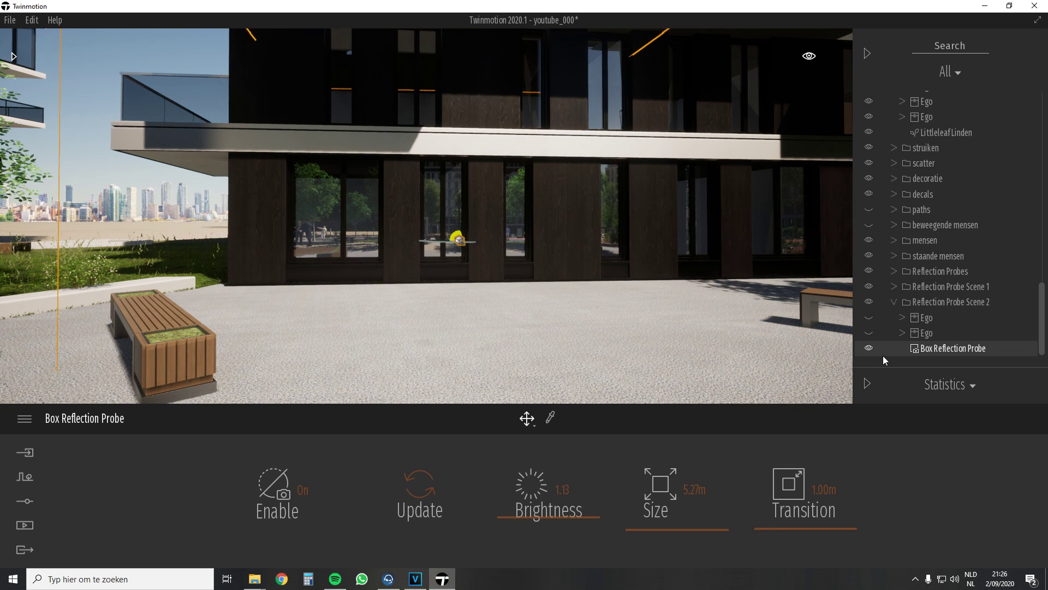
click(868, 332)
click(869, 317)
- Load the saved image Image18 from the media images
click(24, 525)
click(359, 494)
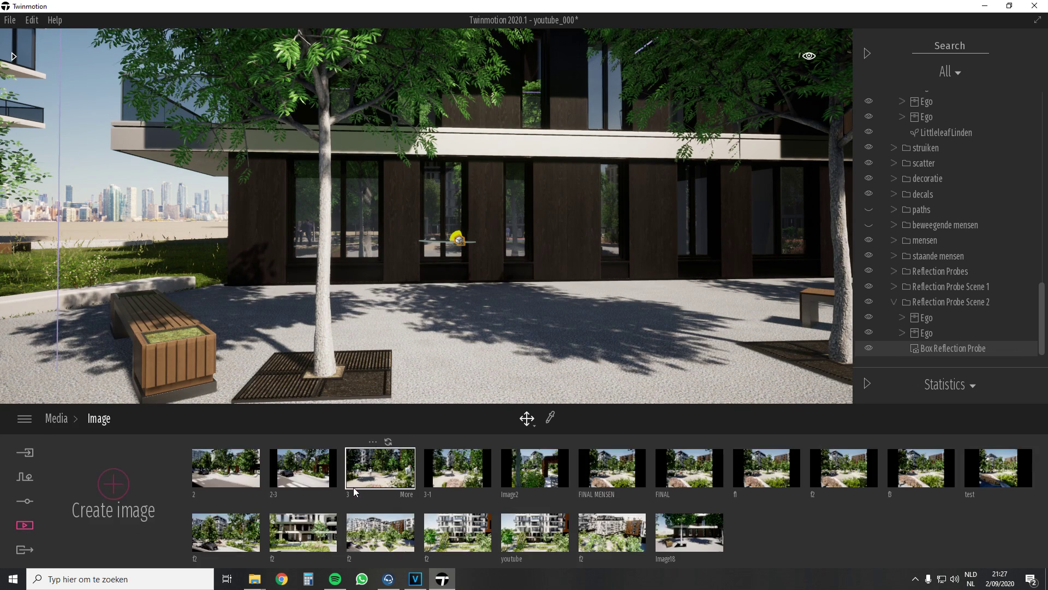
click(666, 537)
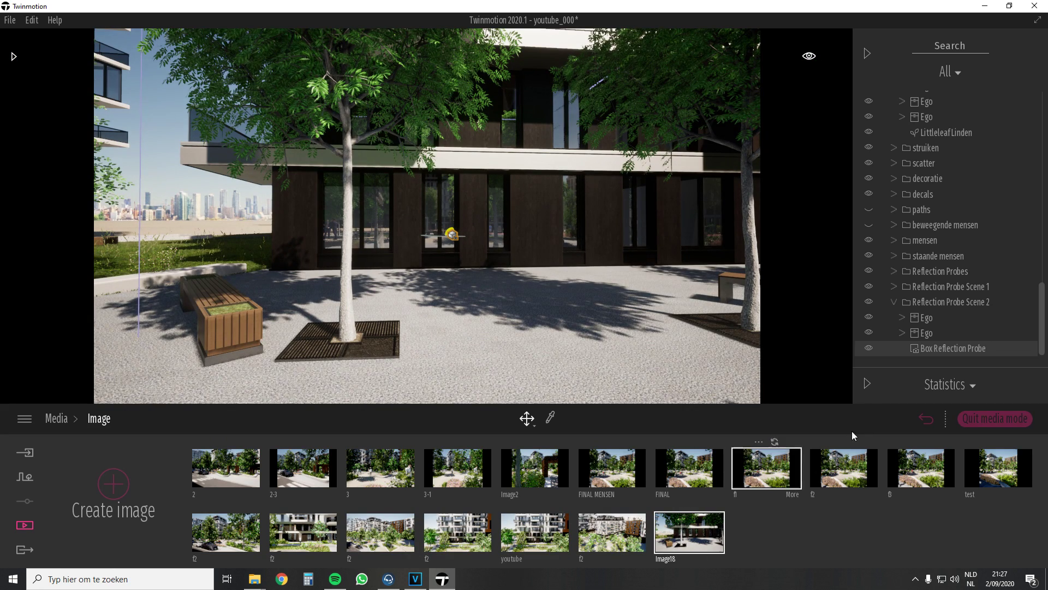
- Hide both Ego trees, toggle the Box Reflection Probe's visibility to refresh its reflections, and reload Image18
click(869, 317)
click(869, 333)
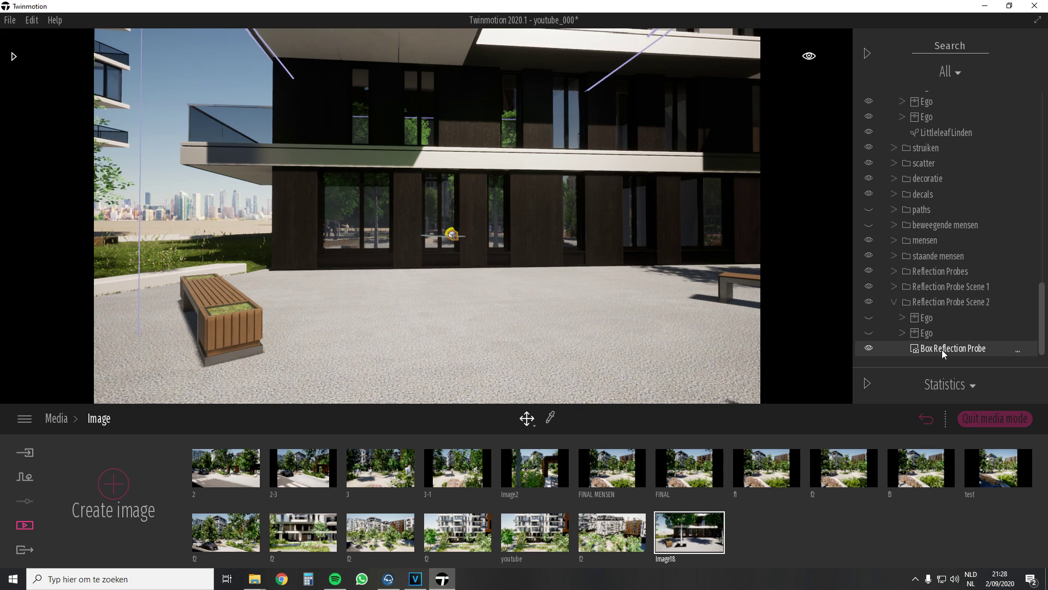
click(868, 348)
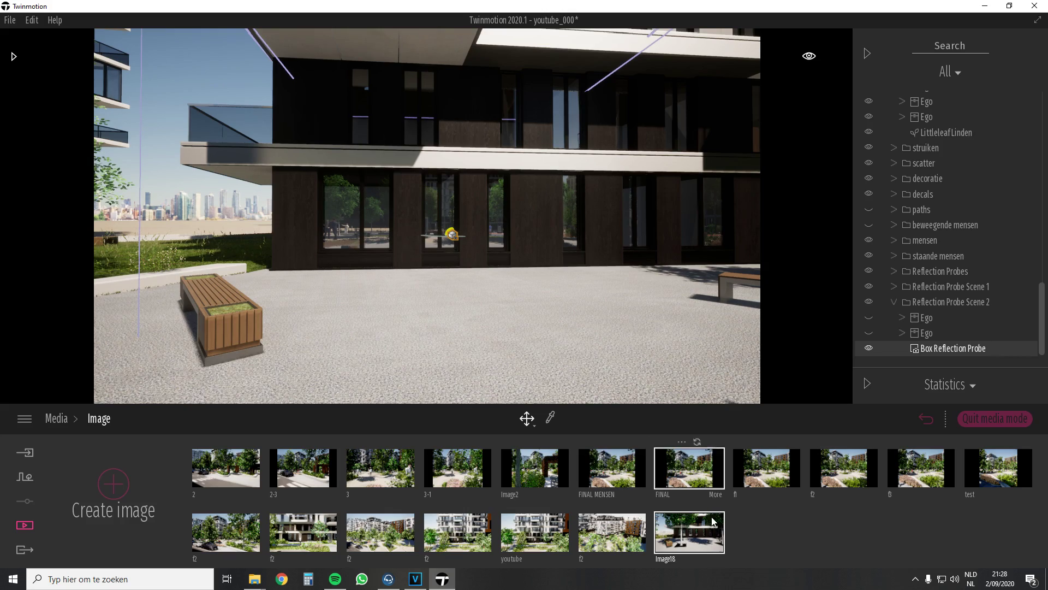
click(697, 506)
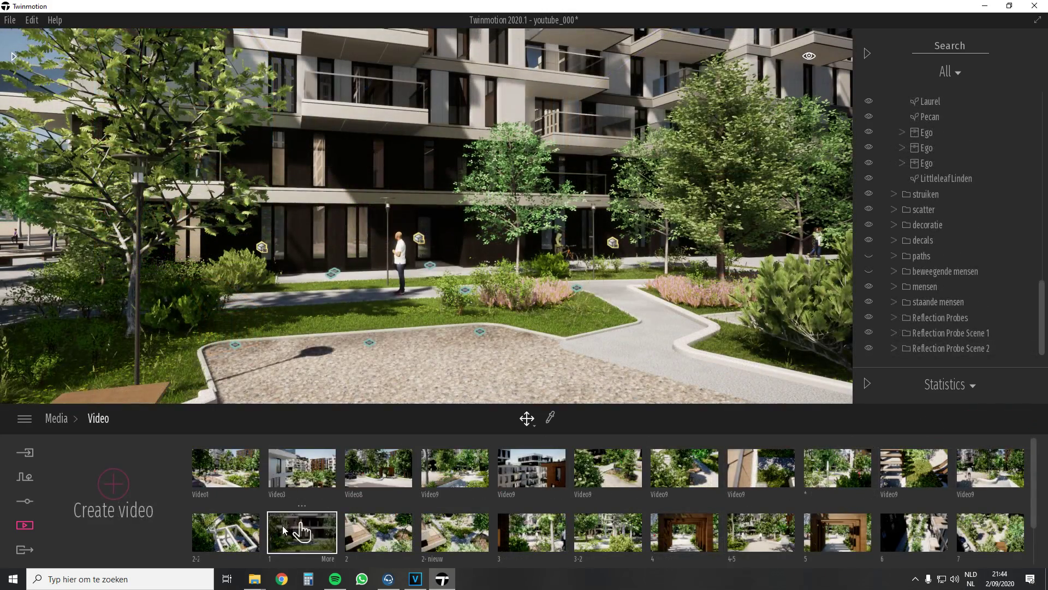
- Open the saved video 1 to access its timeline
double_click(284, 529)
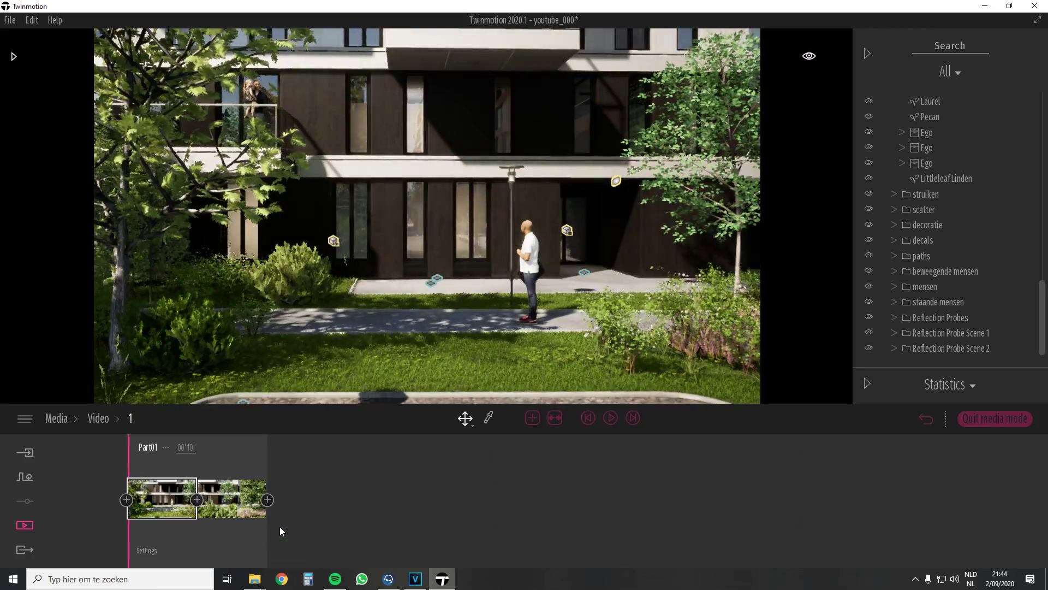
- Open the lighting settings of the first video clip and raise the exposure to 0.28
click(188, 526)
click(593, 494)
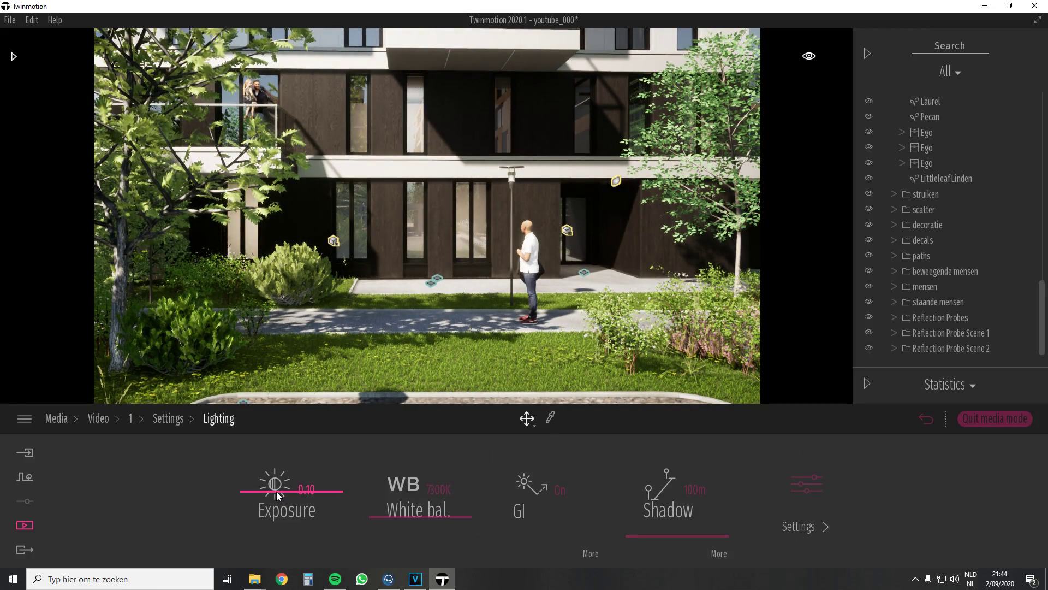
drag(276, 491, 279, 490)
- Try a white balance of 6475K for the clip and reset it to 7300K
mouse_move(421, 512)
mouse_down()
mouse_move(420, 488)
mouse_move(421, 525)
mouse_up()
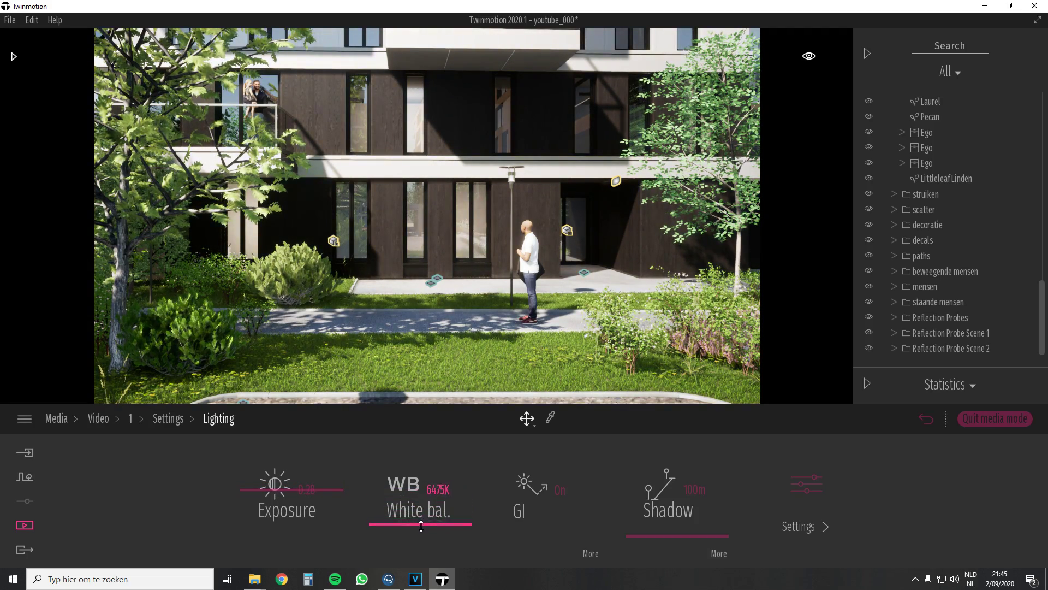
click(442, 487)
text(730)
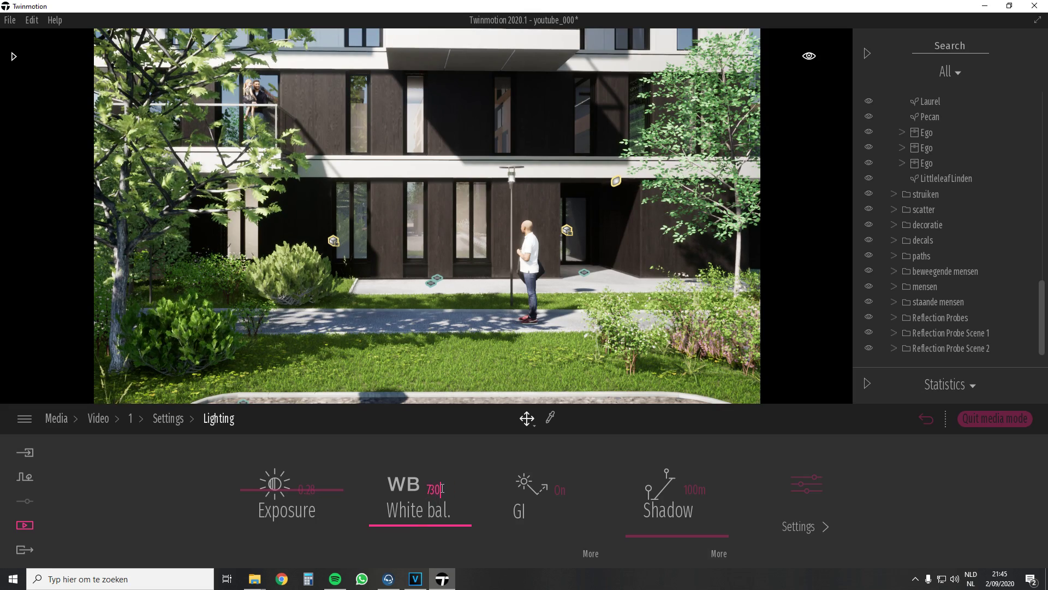
text(0)
key(Return)
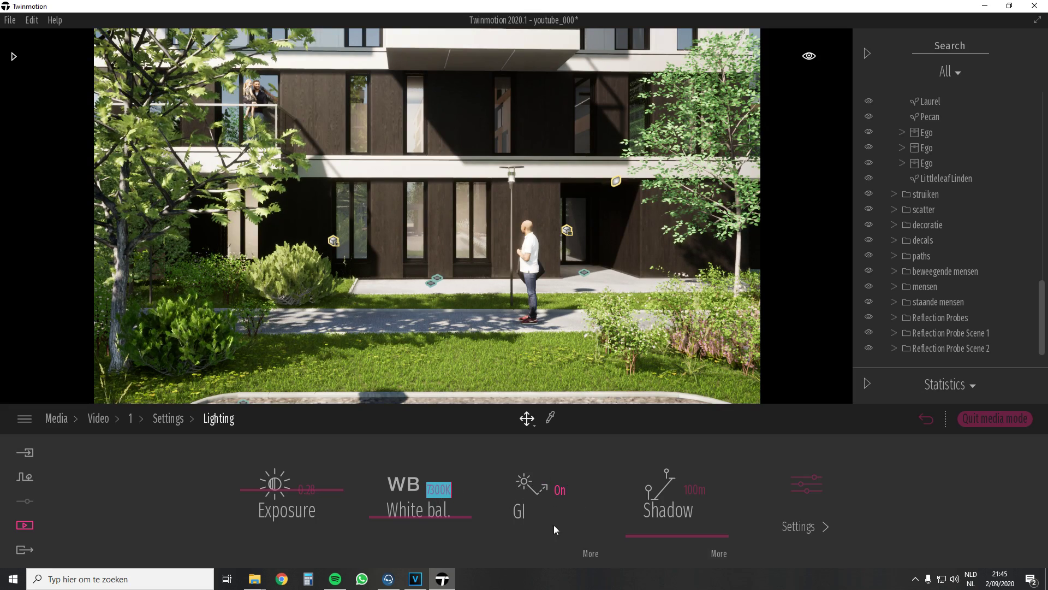
- Check the GI settings, try a shadow distance of 3185 m and reset it to 100 m
click(591, 554)
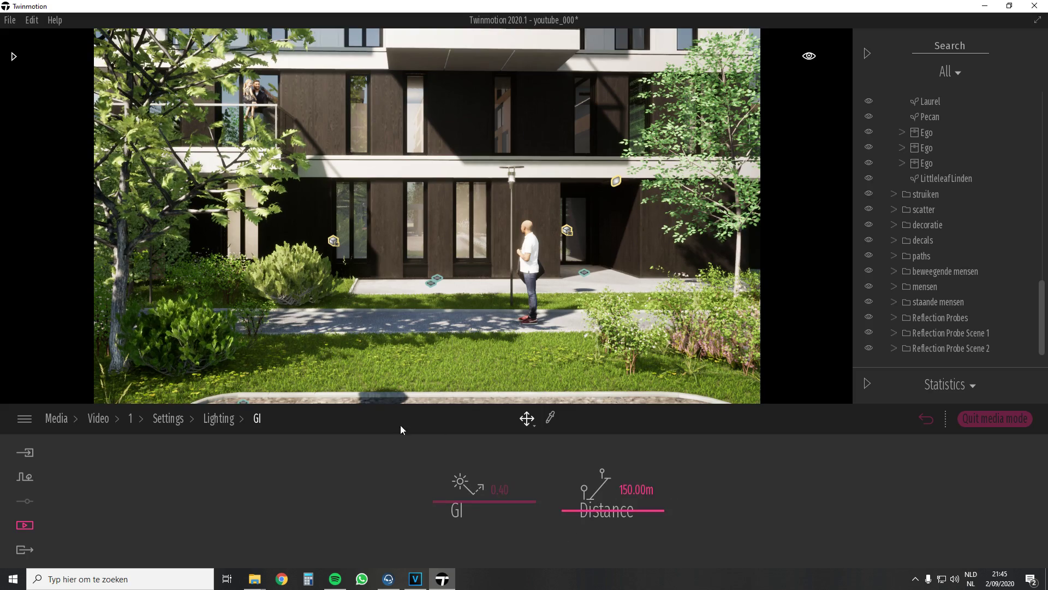
click(217, 419)
click(672, 535)
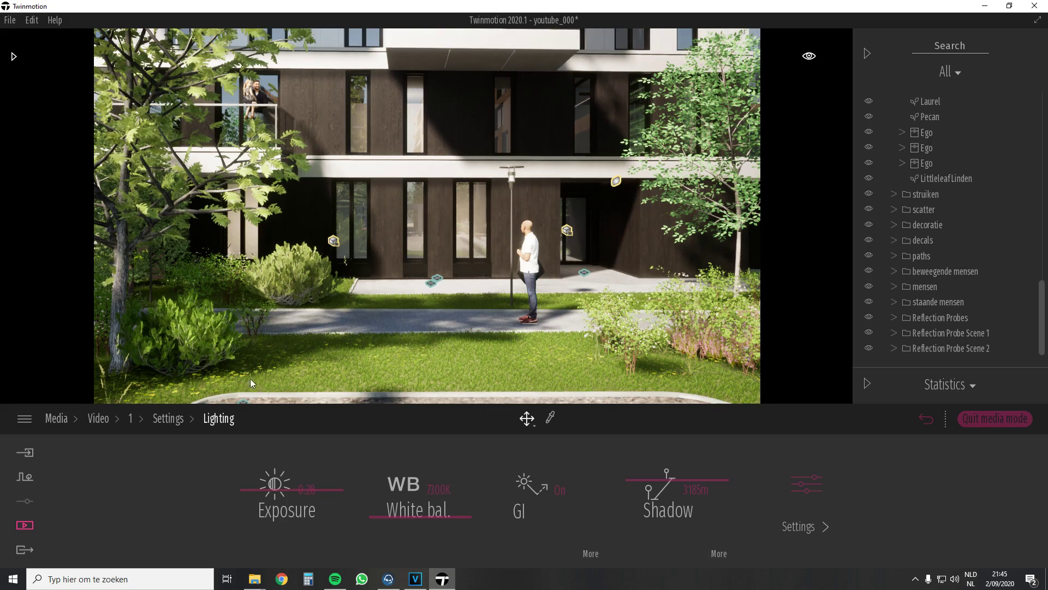
click(701, 493)
text(100)
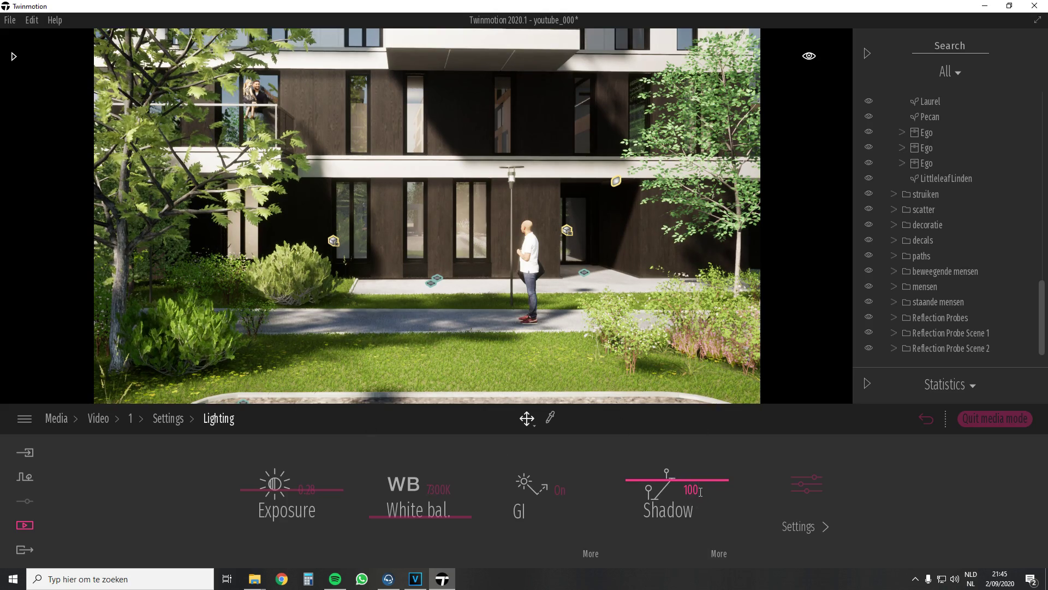
key(Return)
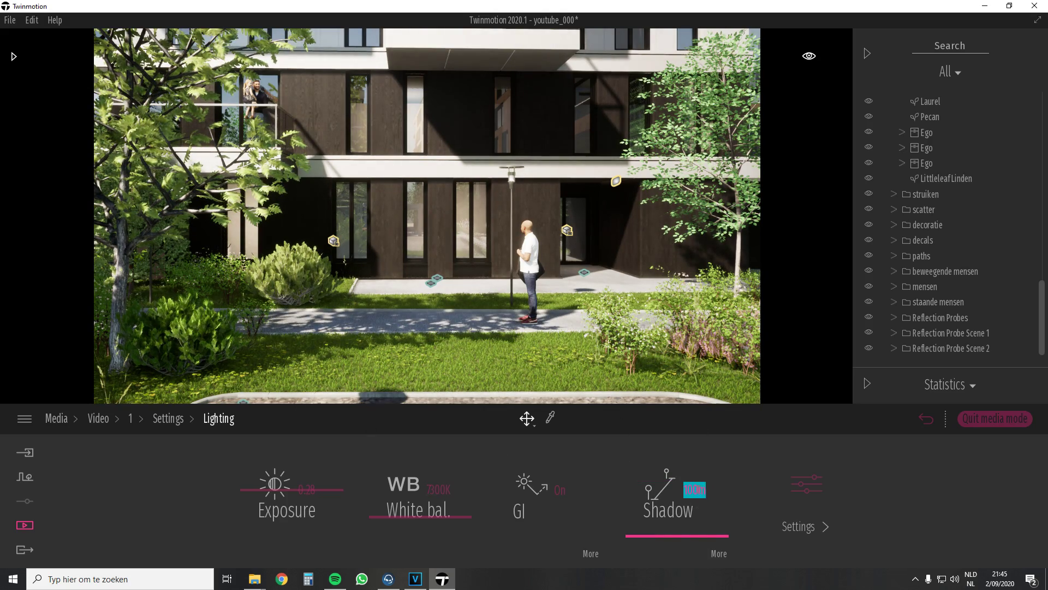
- Check the shadow bias setting and raise the ambient lighting to 1.18
click(718, 555)
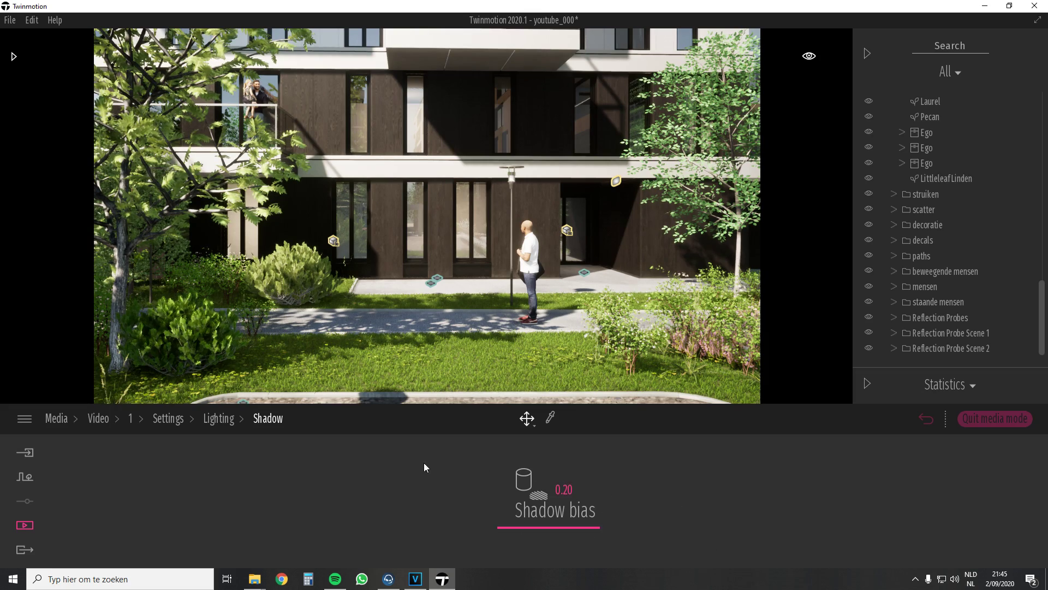
click(224, 420)
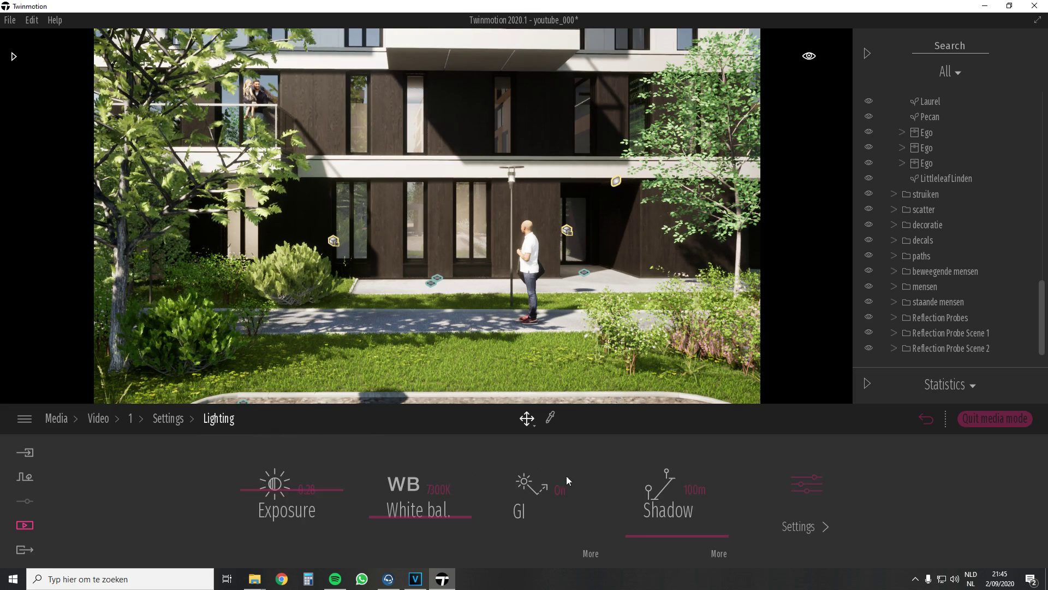
click(807, 485)
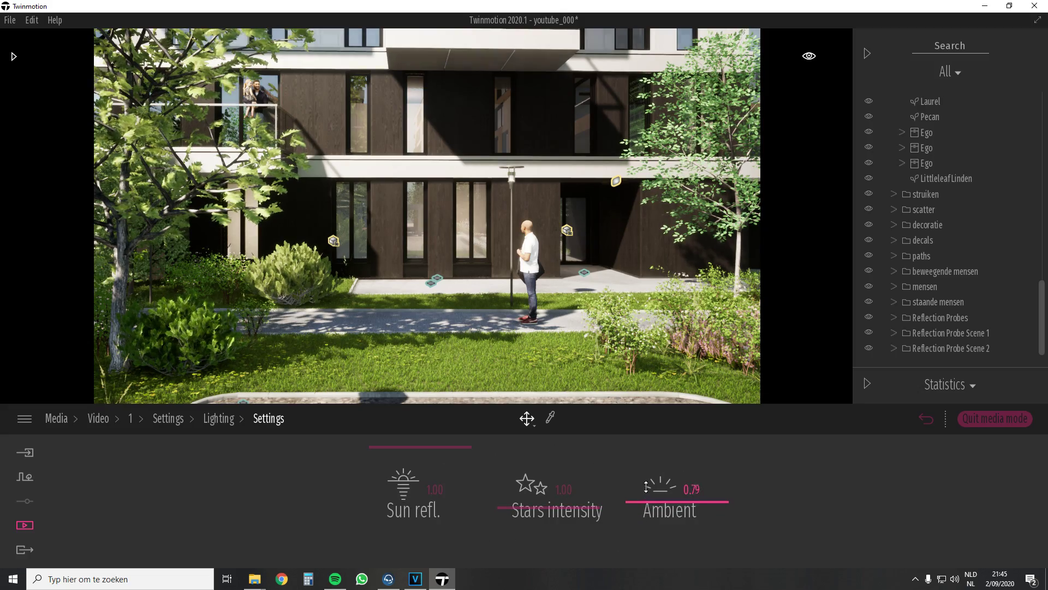
drag(640, 508, 650, 483)
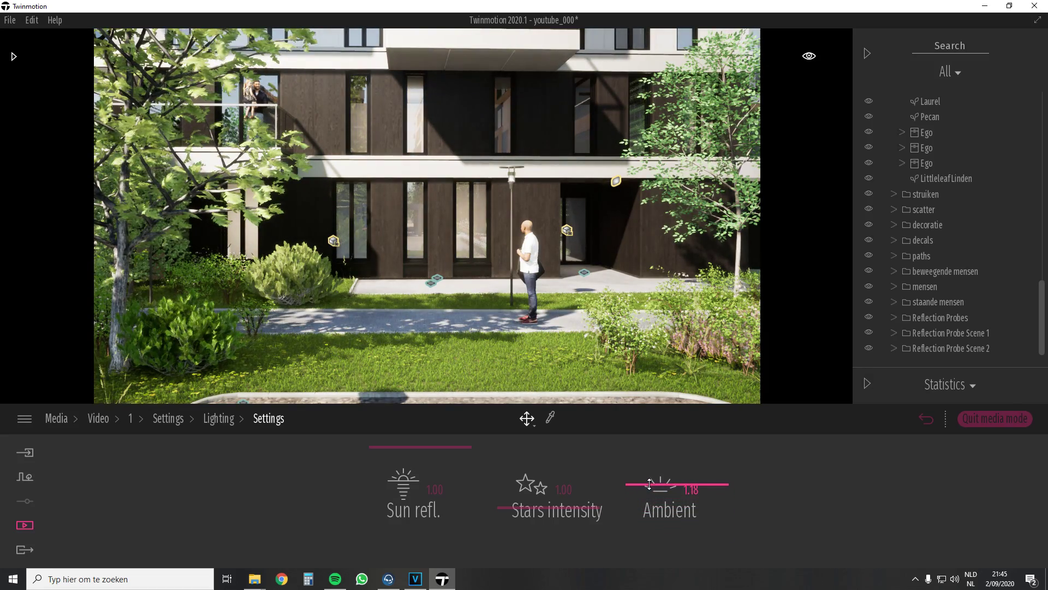
- Open the video's camera settings, try a narrower FOV and set the FOV to 70
click(169, 418)
click(737, 483)
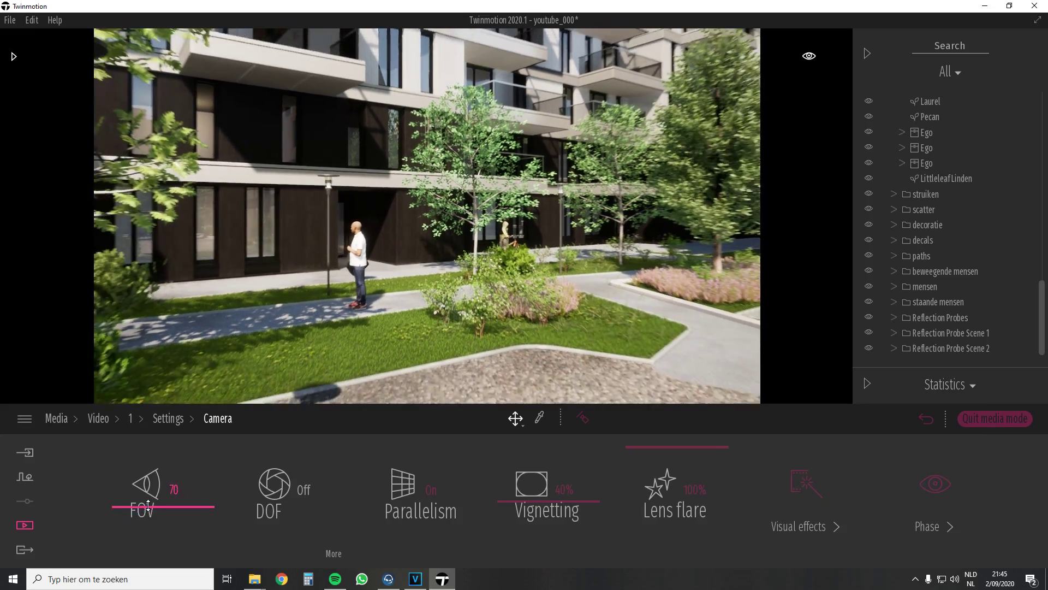
drag(145, 512, 148, 520)
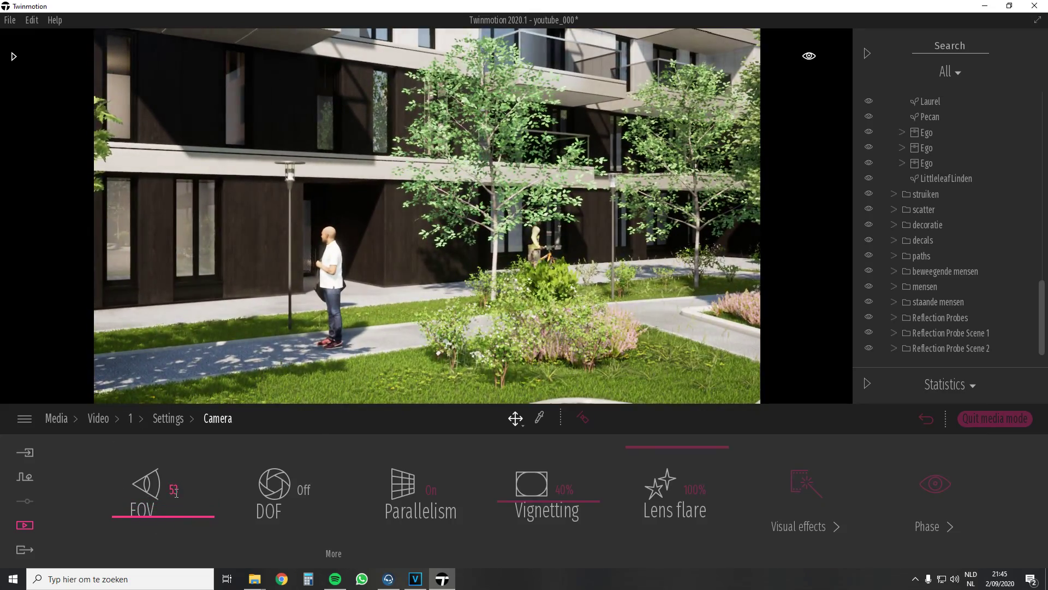
double_click(174, 490)
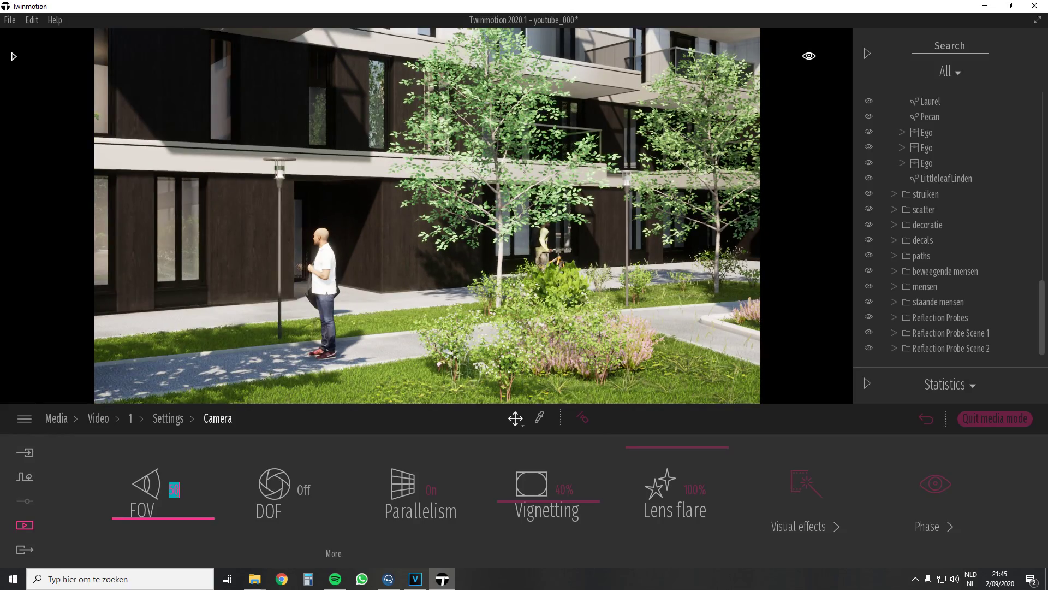
text(70)
key(Return)
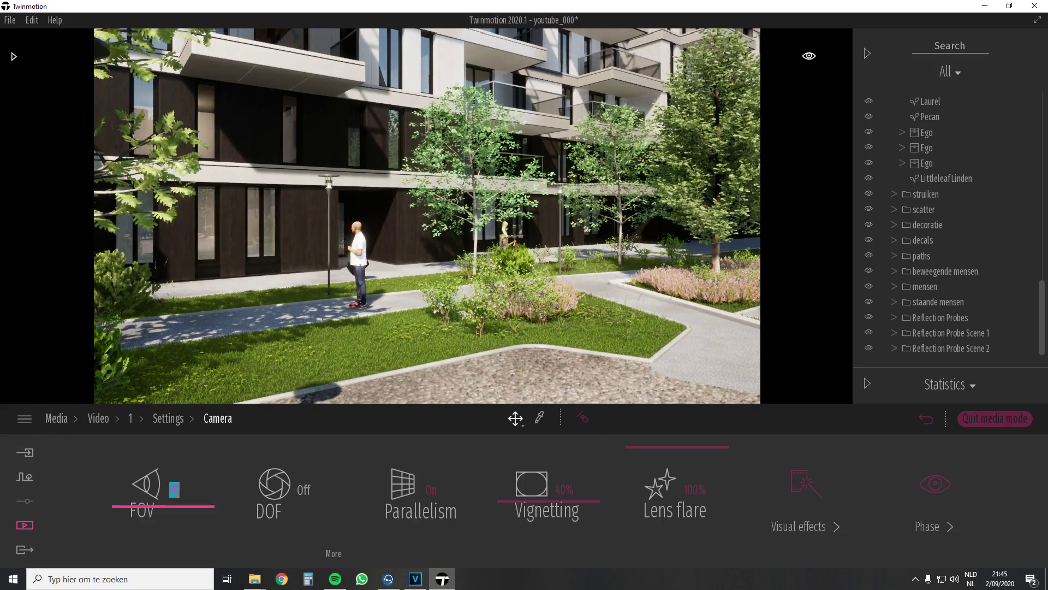
- Compare a close-up view at FOV 30 with a wide view of the building at FOV 90
key(Return)
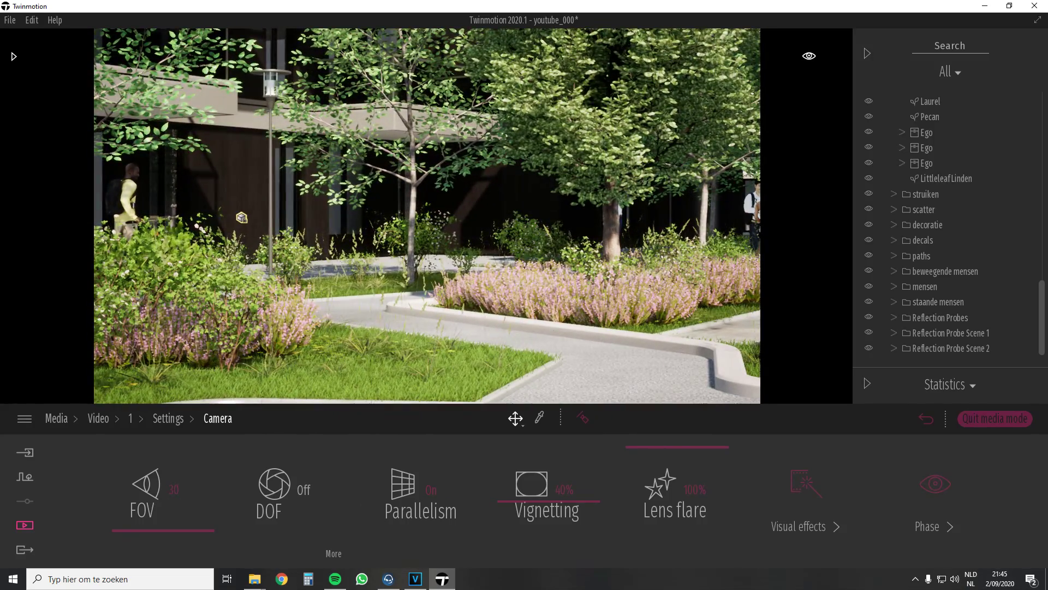
click(175, 489)
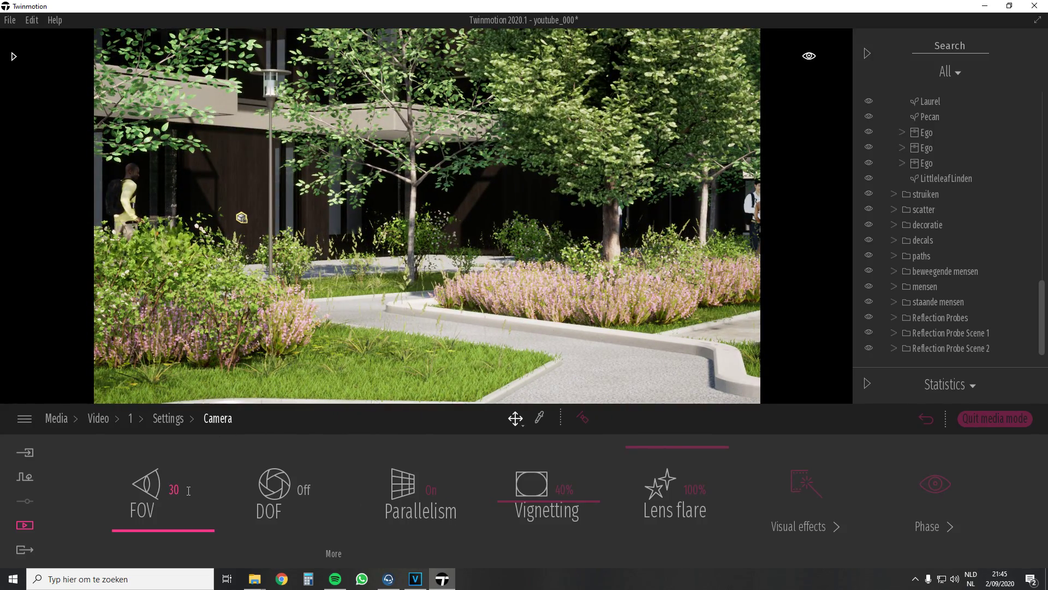
text(90)
key(Return)
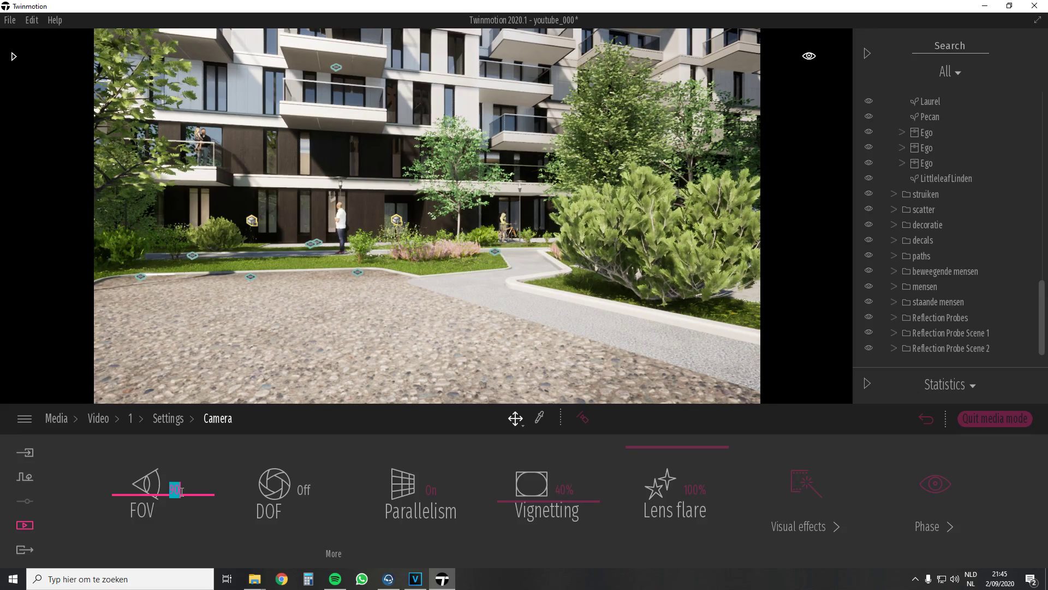
- Narrow the camera FOV to 18 for a close-up of the planting near the entrance
key(Return)
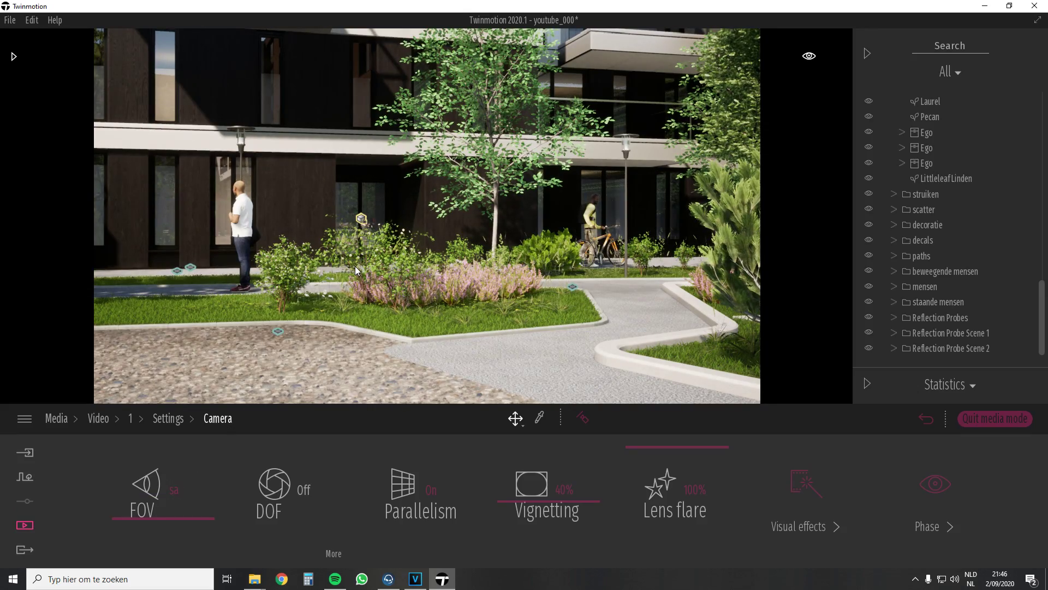
text(18)
key(Return)
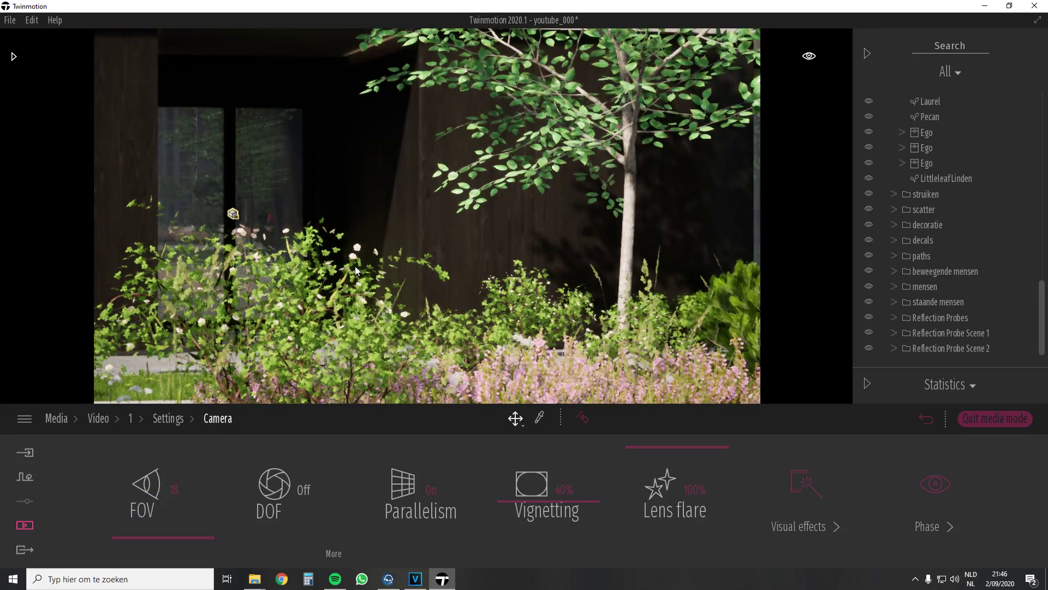